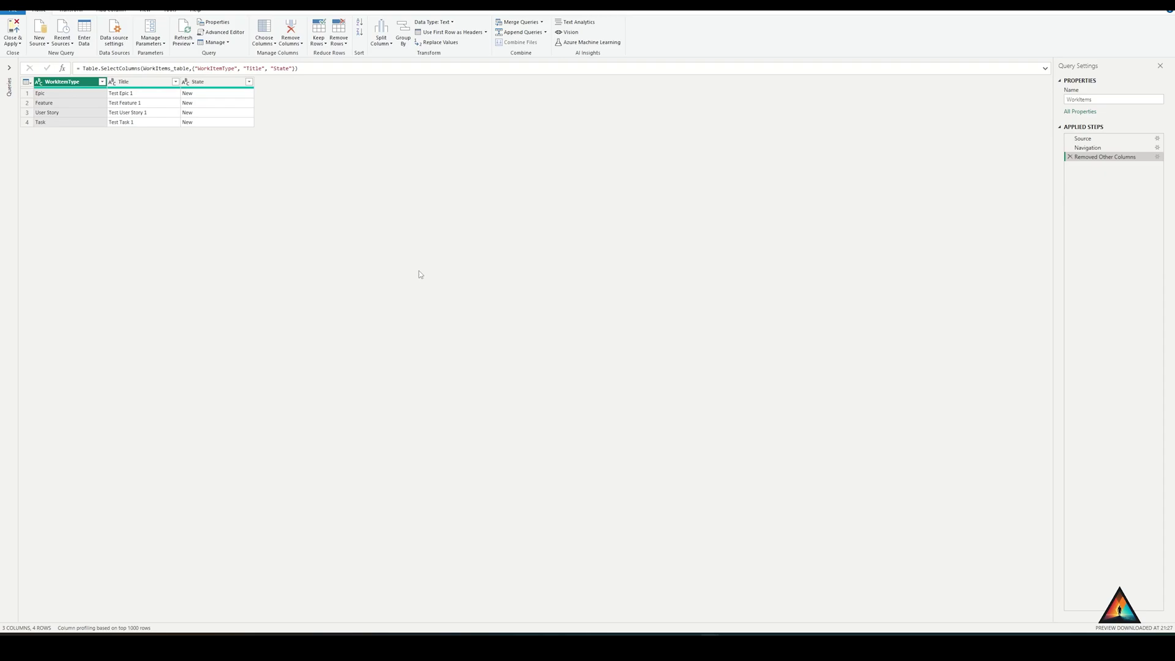
- Show the WorkItems query's M code in the Advanced Editor and switch to the Edge browser
click(222, 33)
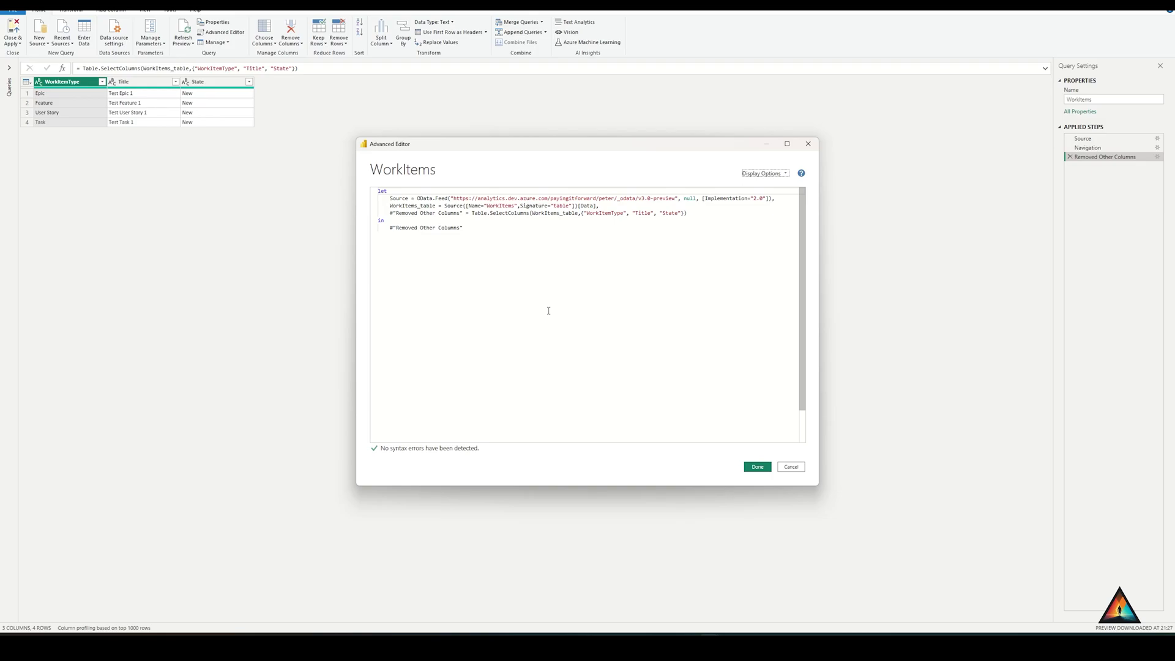
mouse_move(628, 645)
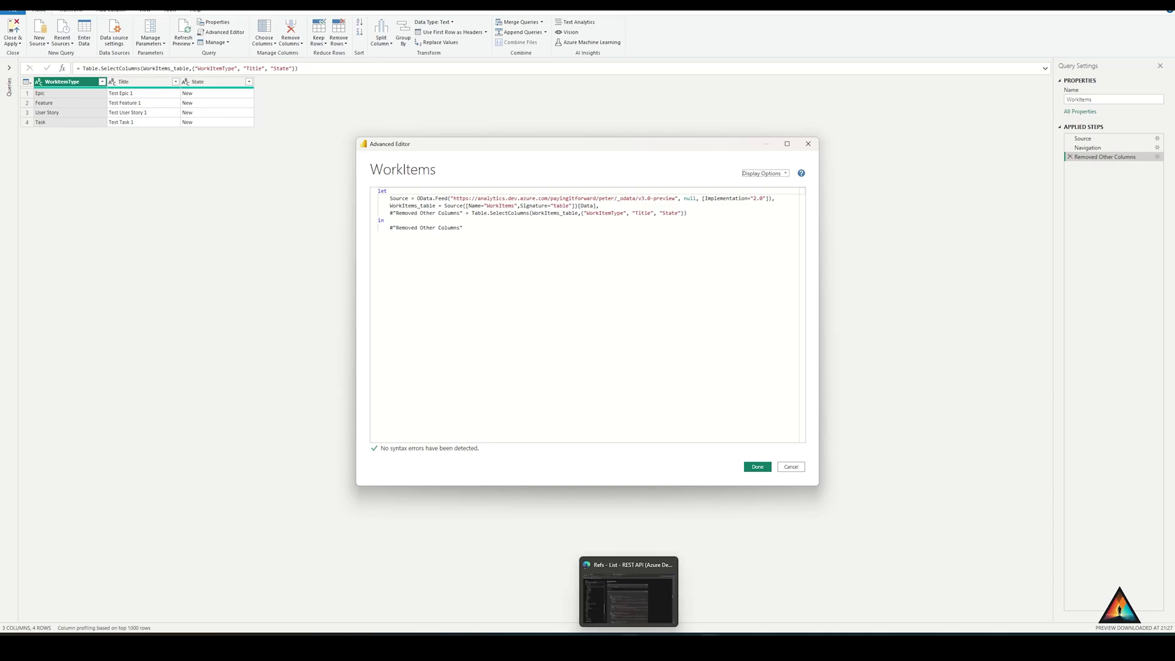
click(630, 601)
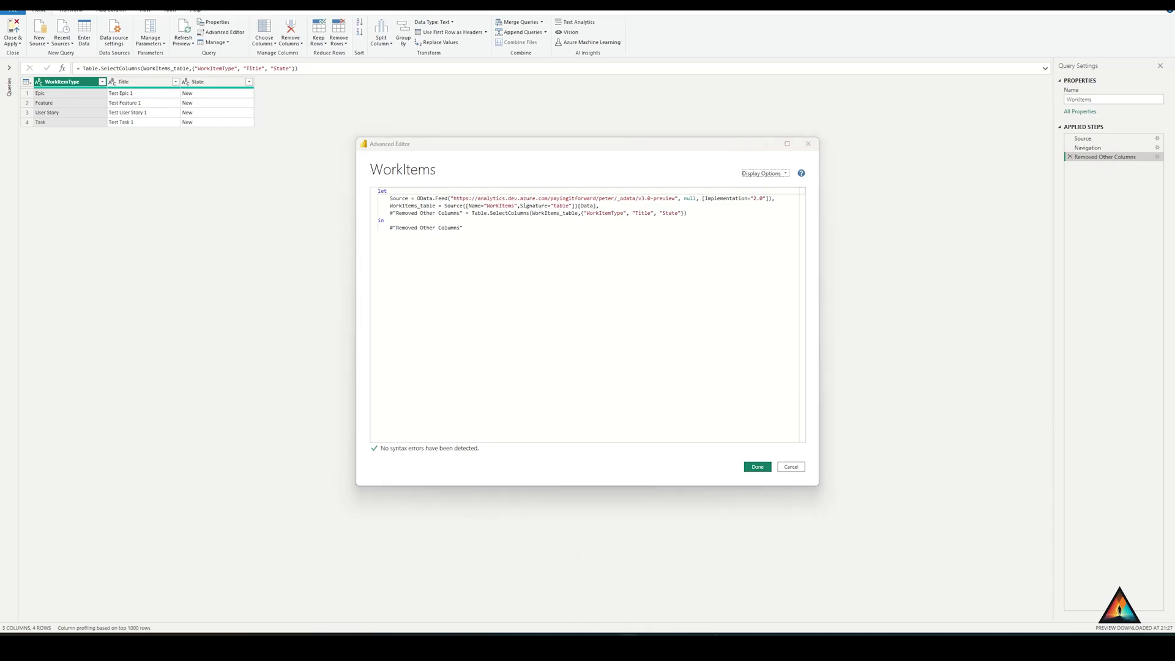
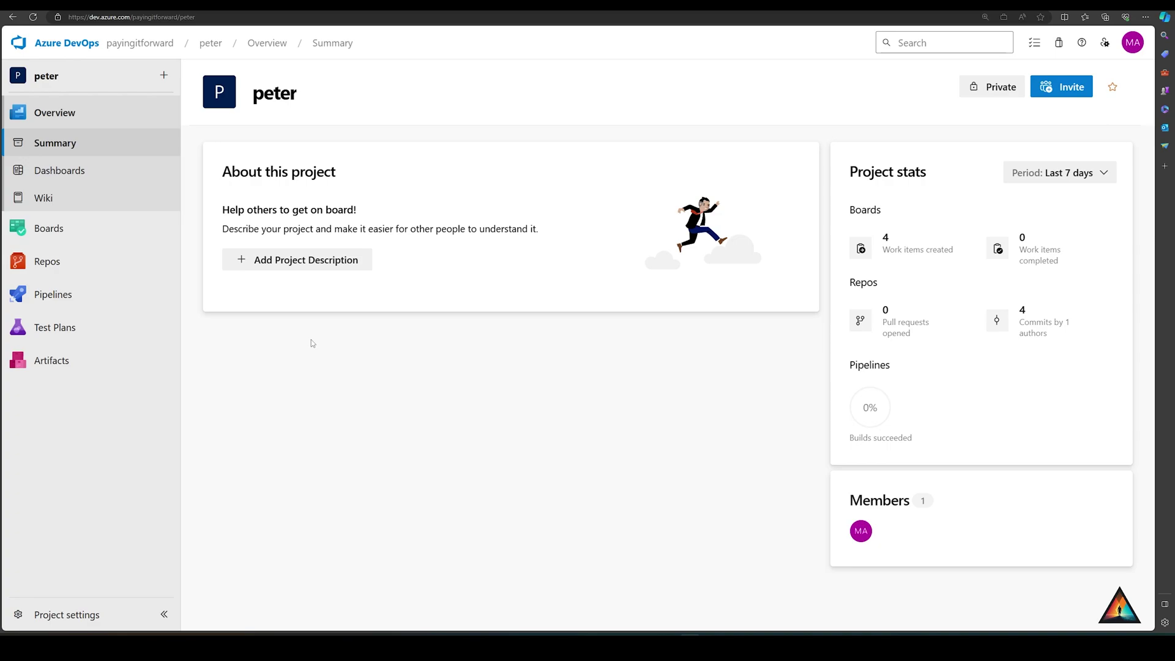
- Review the Azure DevOps project's work items and list of repositories, and open the test1 repository's files
click(114, 236)
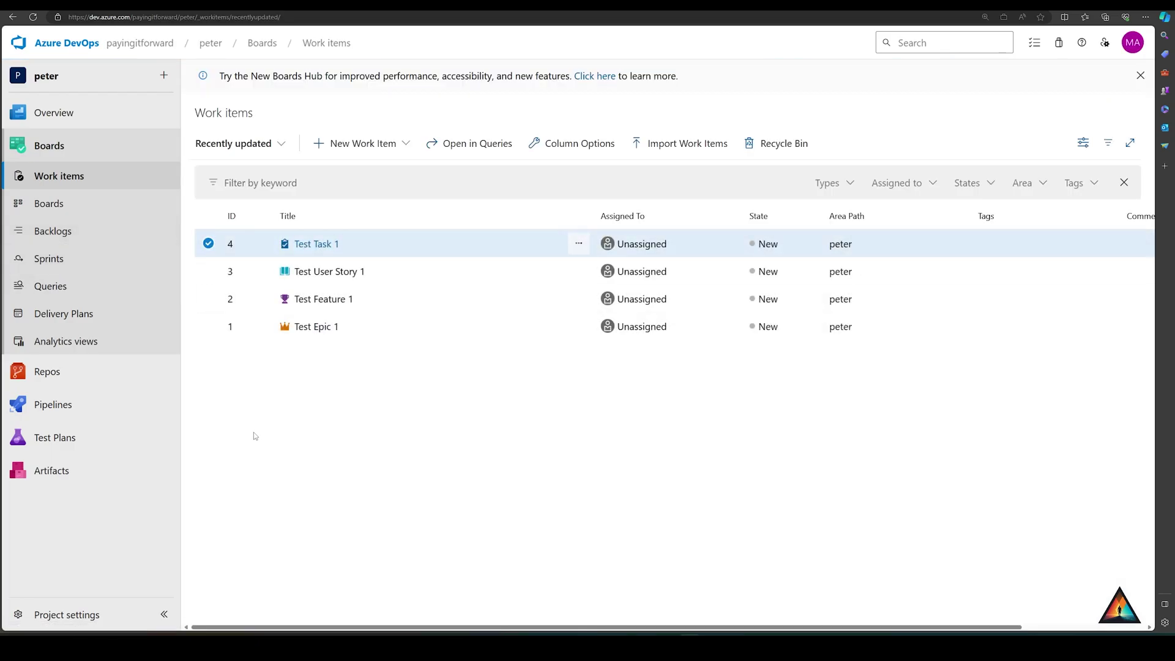
click(85, 374)
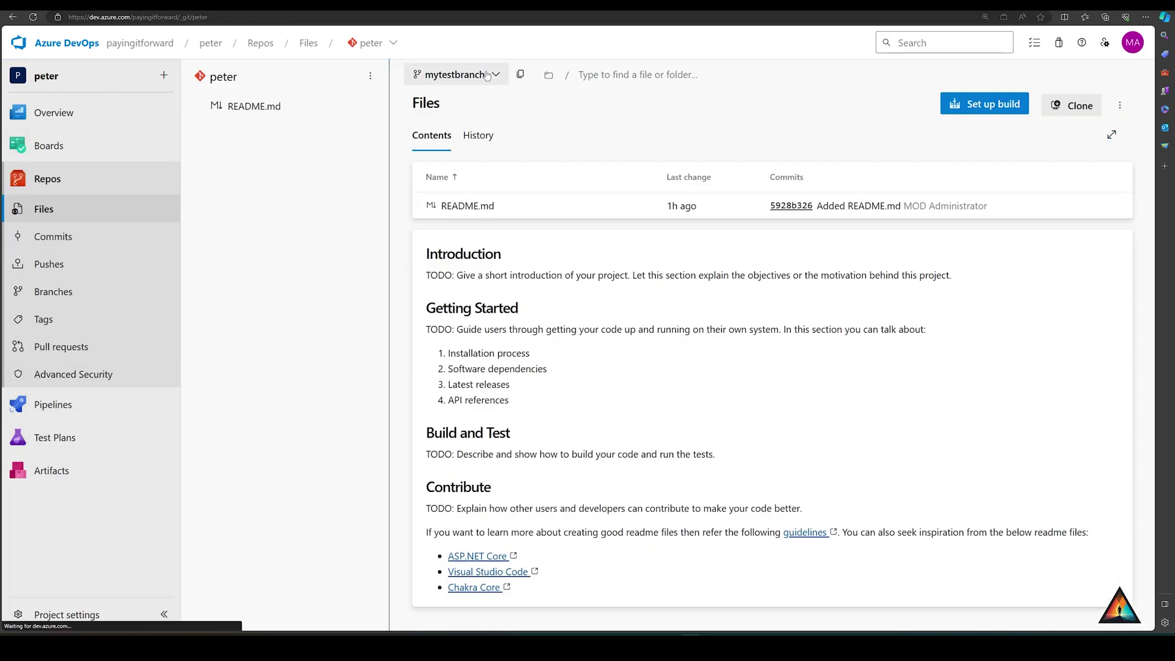
click(370, 42)
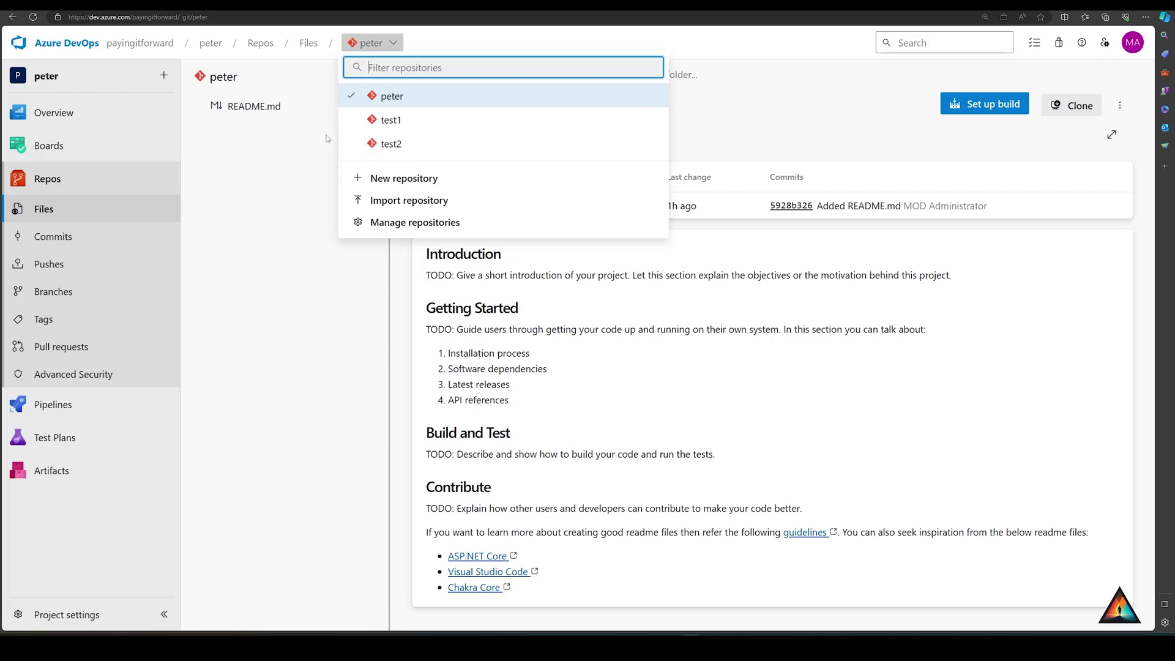
click(387, 120)
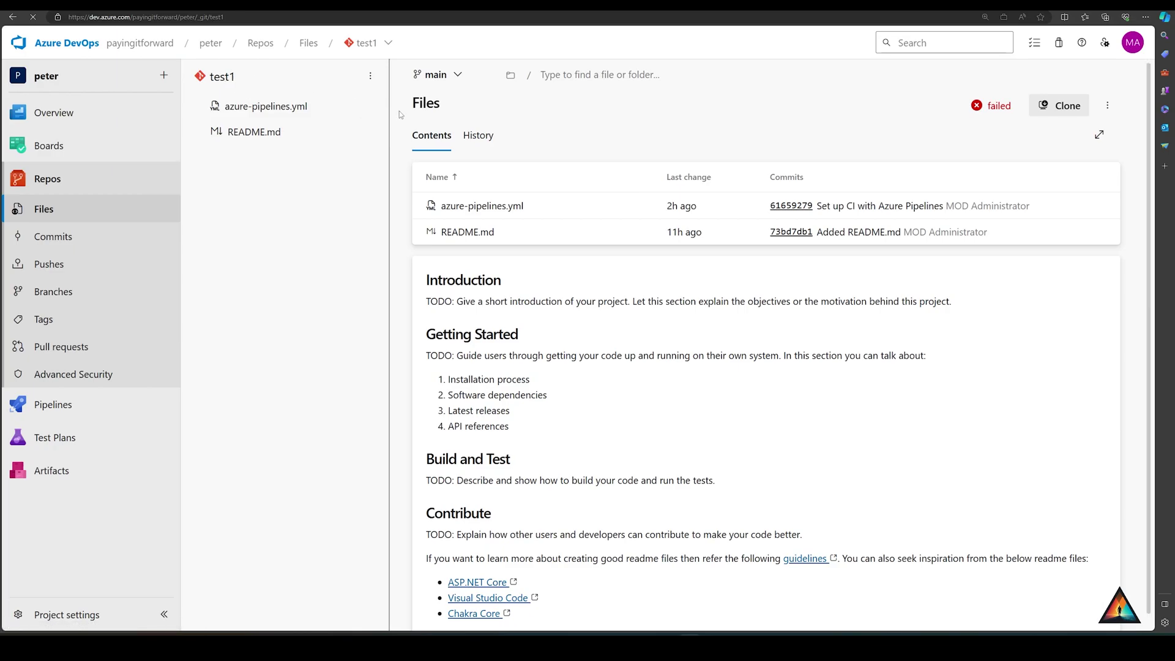
- Create a branch named recordinglive based on main in the test1 repository
click(455, 75)
click(478, 195)
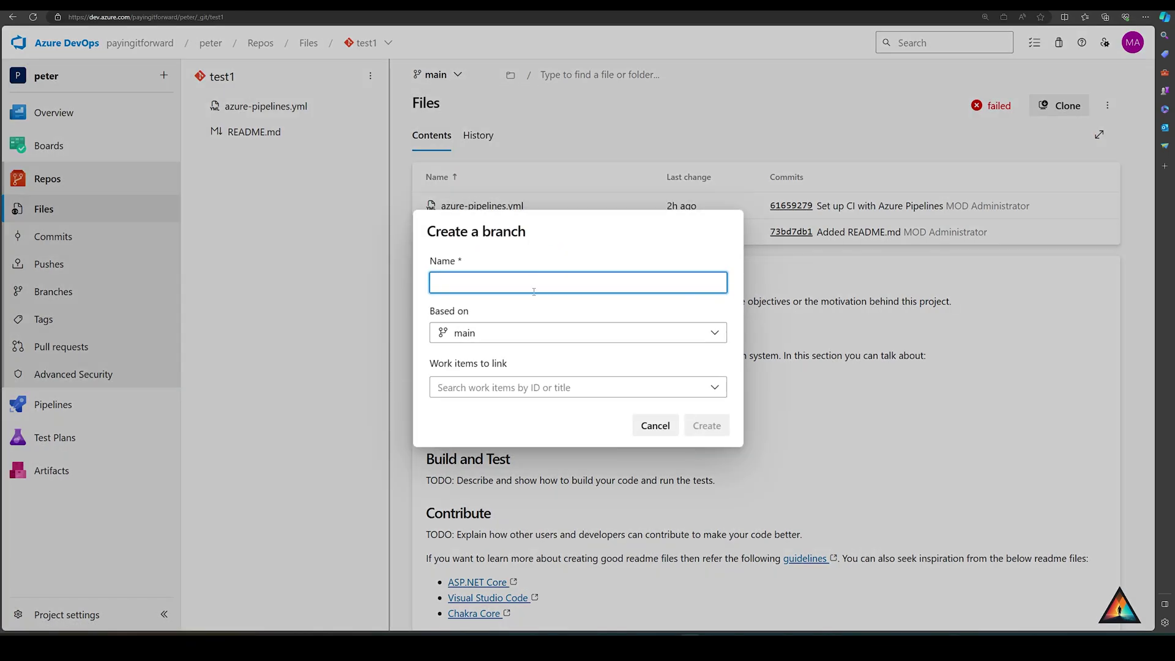
text(recordinglive)
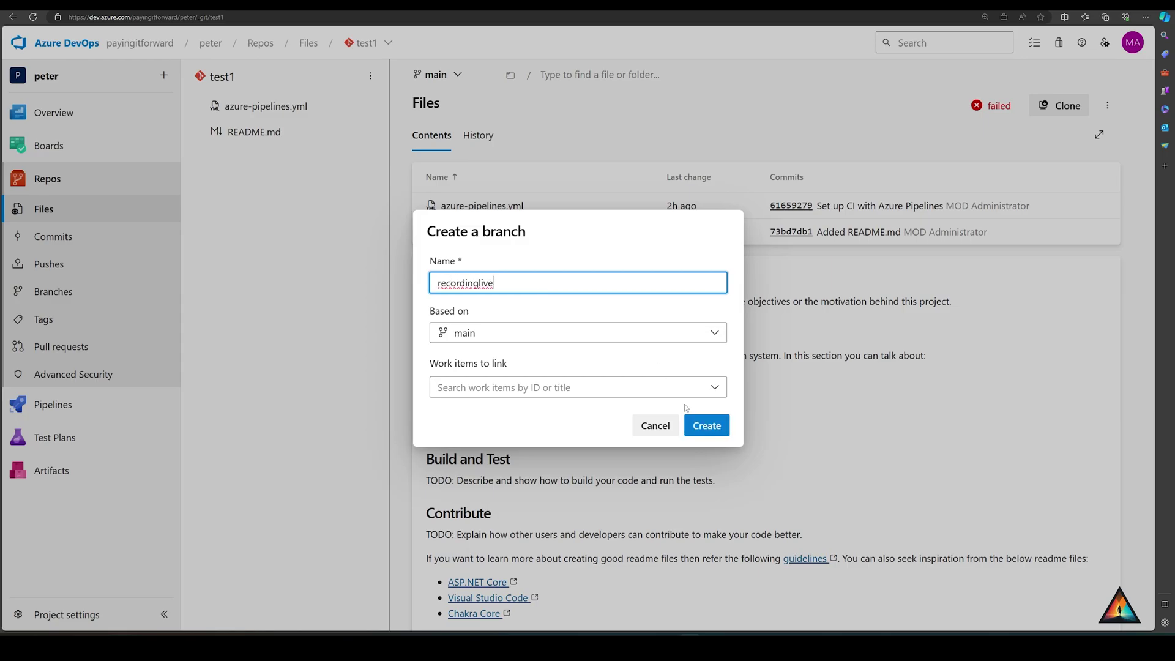
key(Return)
- View the test2 repository, and start a new branch named feature in the repository named after the project
click(367, 42)
click(392, 147)
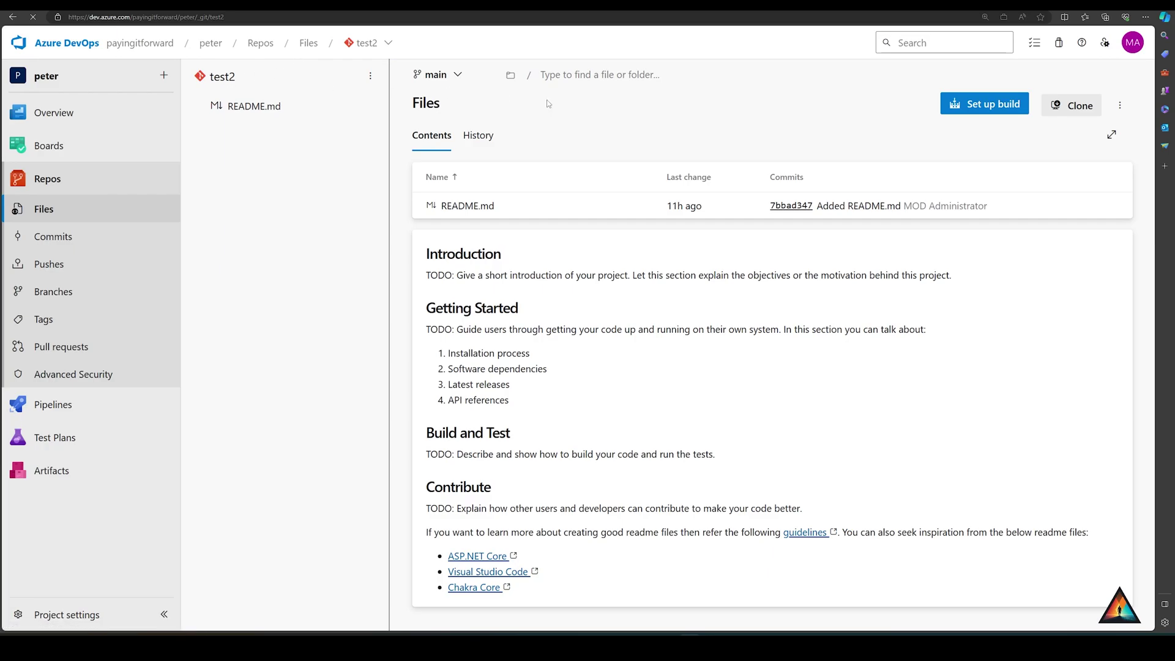
click(366, 42)
click(367, 93)
click(436, 74)
click(465, 197)
text(feature)
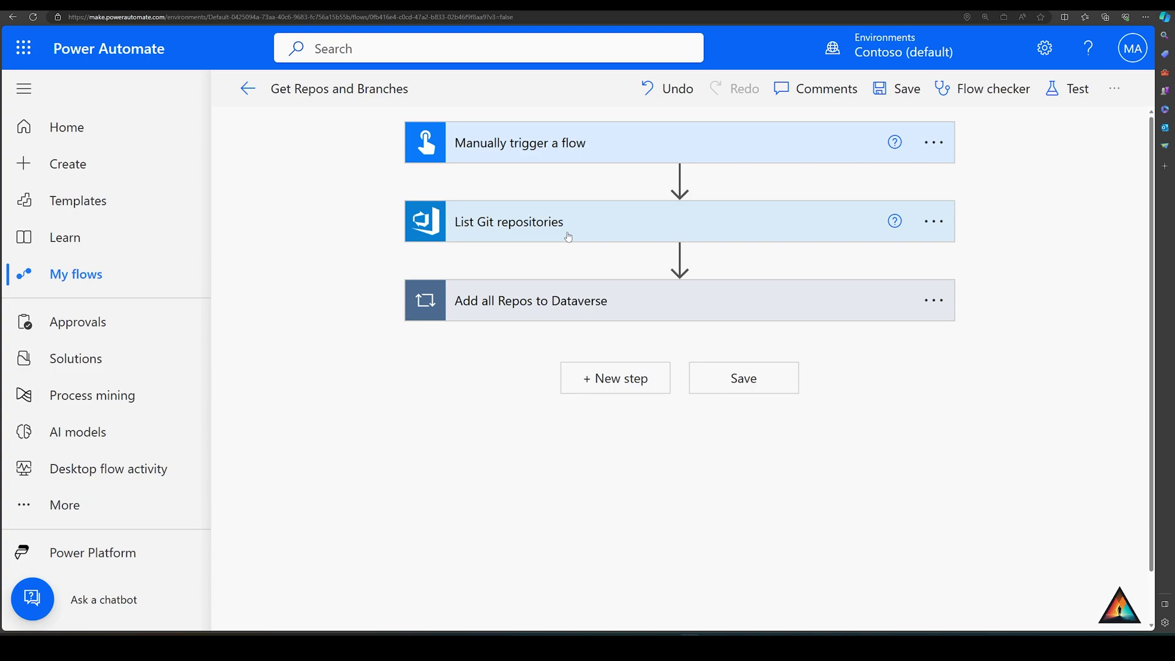
- Examine the List Git repositories action and the repository entries in its output from the flow run
click(568, 237)
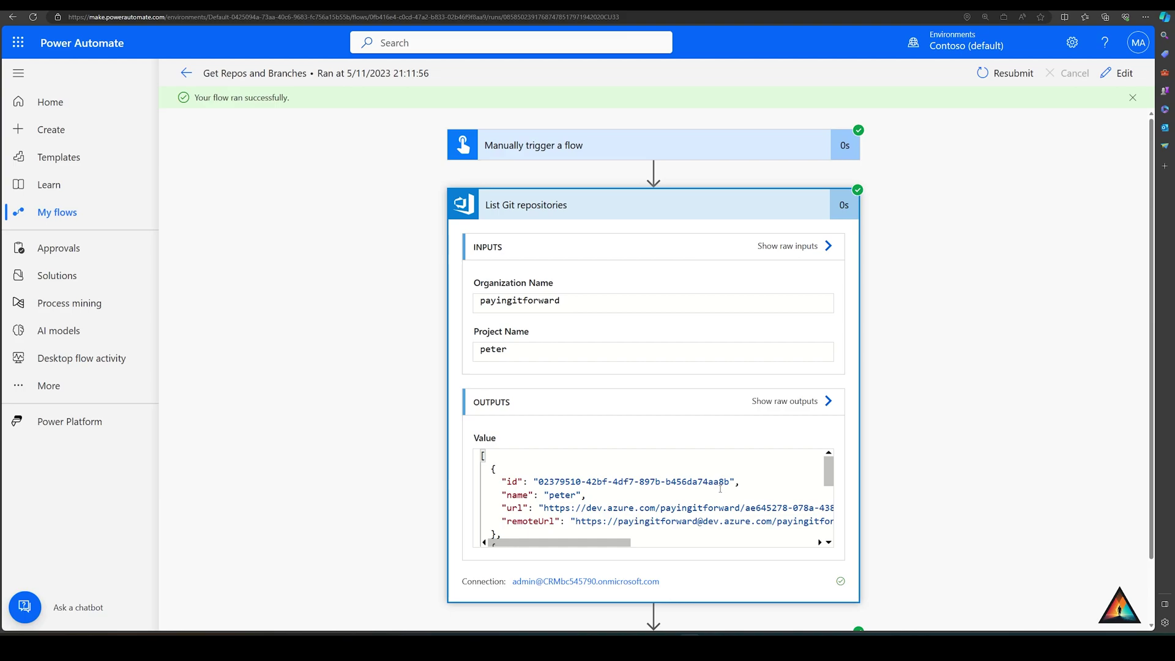
scroll(697, 496, down, 1)
scroll(673, 506, up, 1)
scroll(605, 499, down, 2)
scroll(605, 498, down, 1)
scroll(600, 497, up, 3)
scroll(595, 494, down, 2)
scroll(595, 495, down, 3)
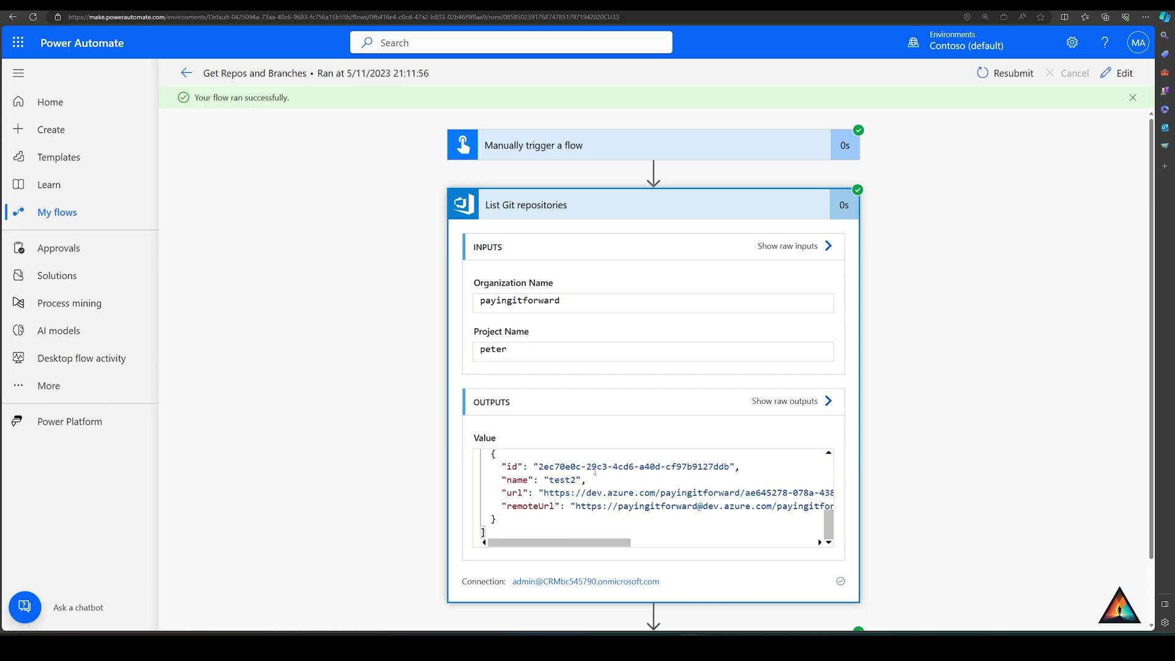
scroll(598, 478, up, 4)
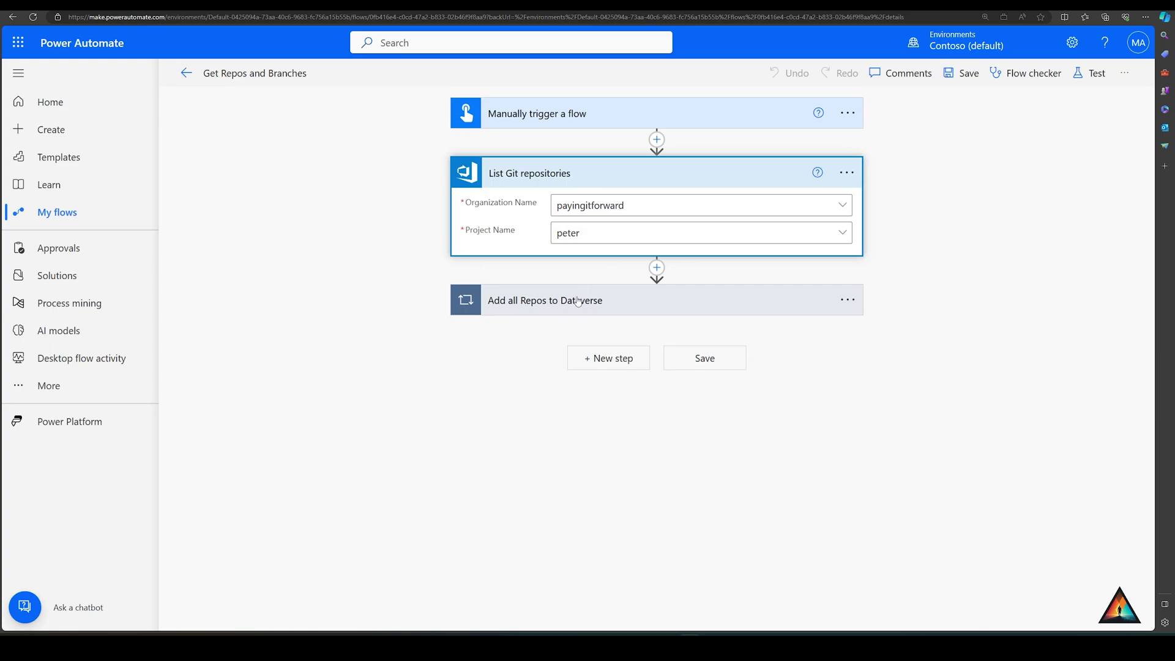
- Expand the Add all Repos to Dataverse loop and its Add Repos to Repos Table action, and view the available table names
click(578, 301)
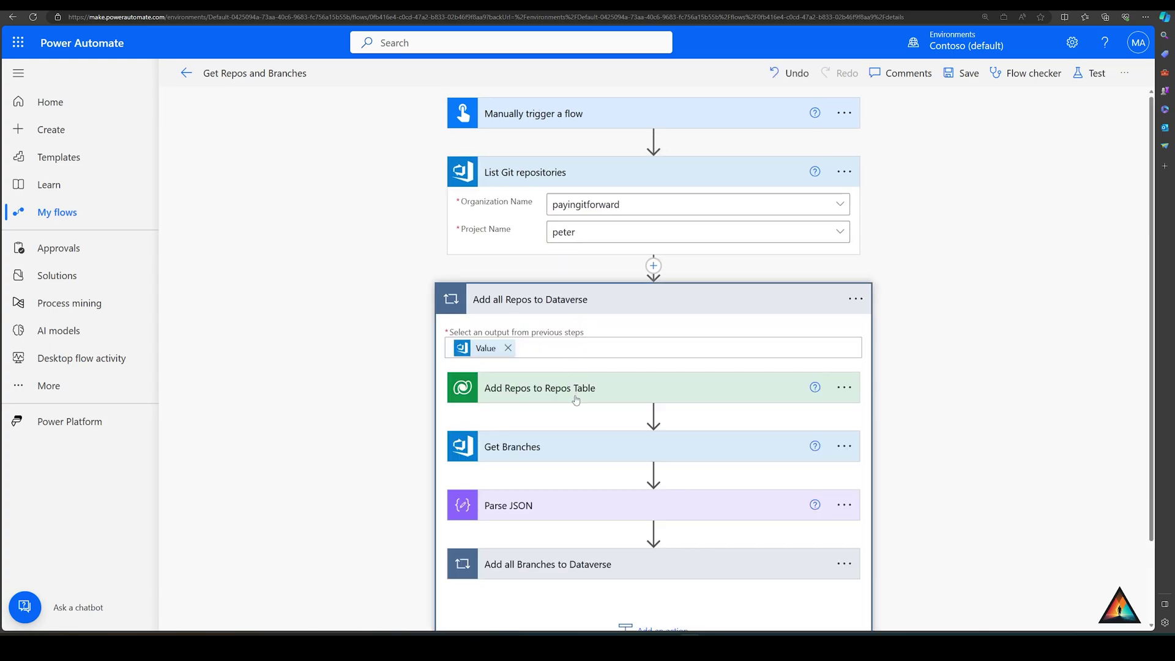
click(575, 392)
scroll(575, 398, down, 1)
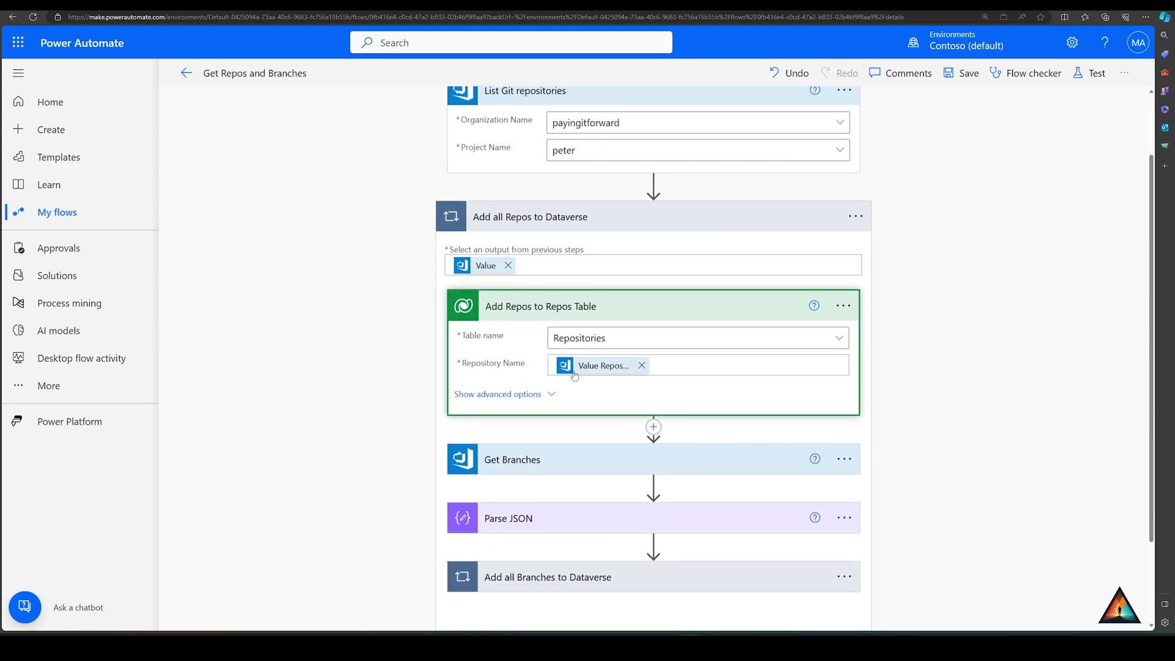
click(686, 340)
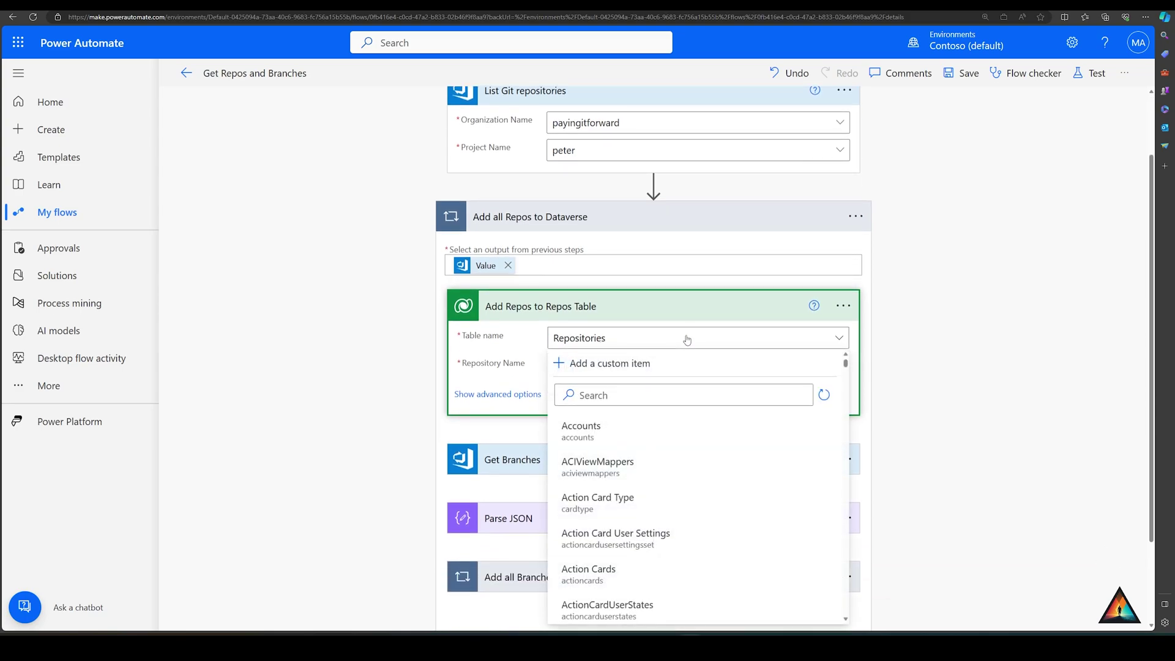
click(686, 339)
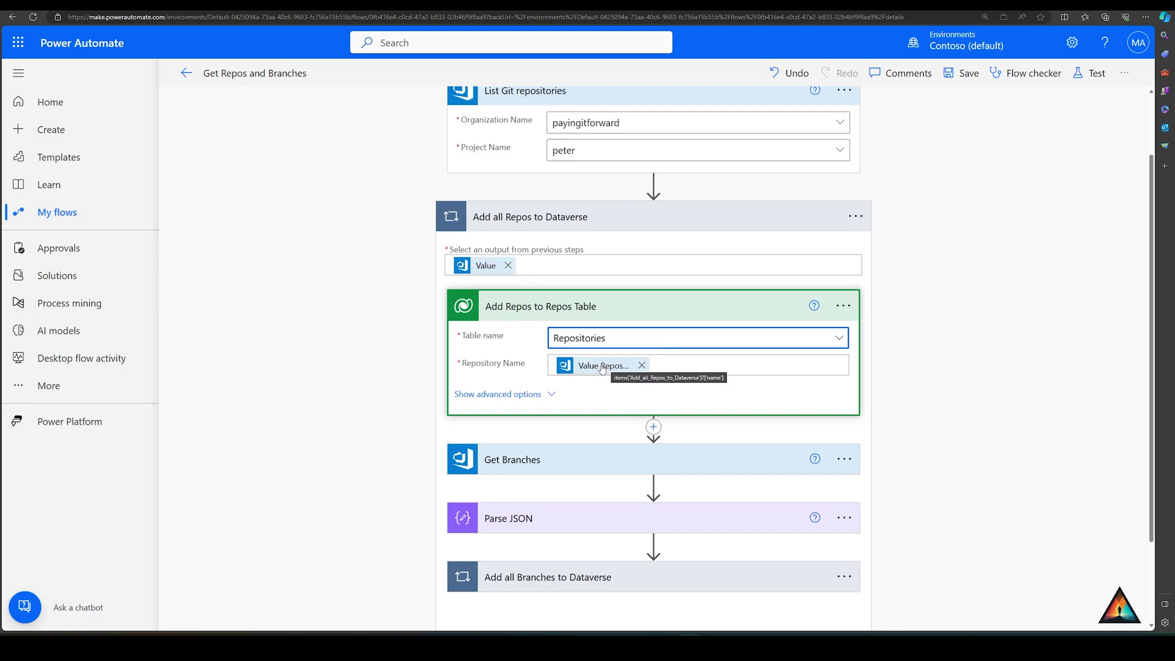
- Clear the Repository Name in Add Repos to Repos Table and reinsert the Value Repository Name dynamic value
click(642, 366)
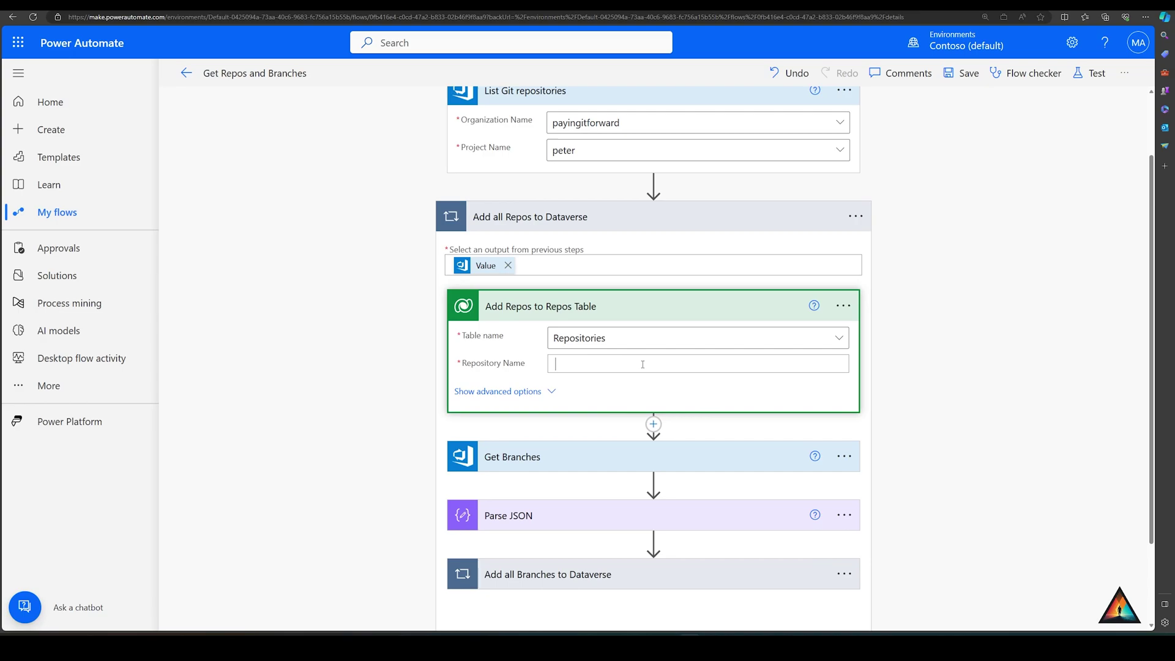
click(816, 341)
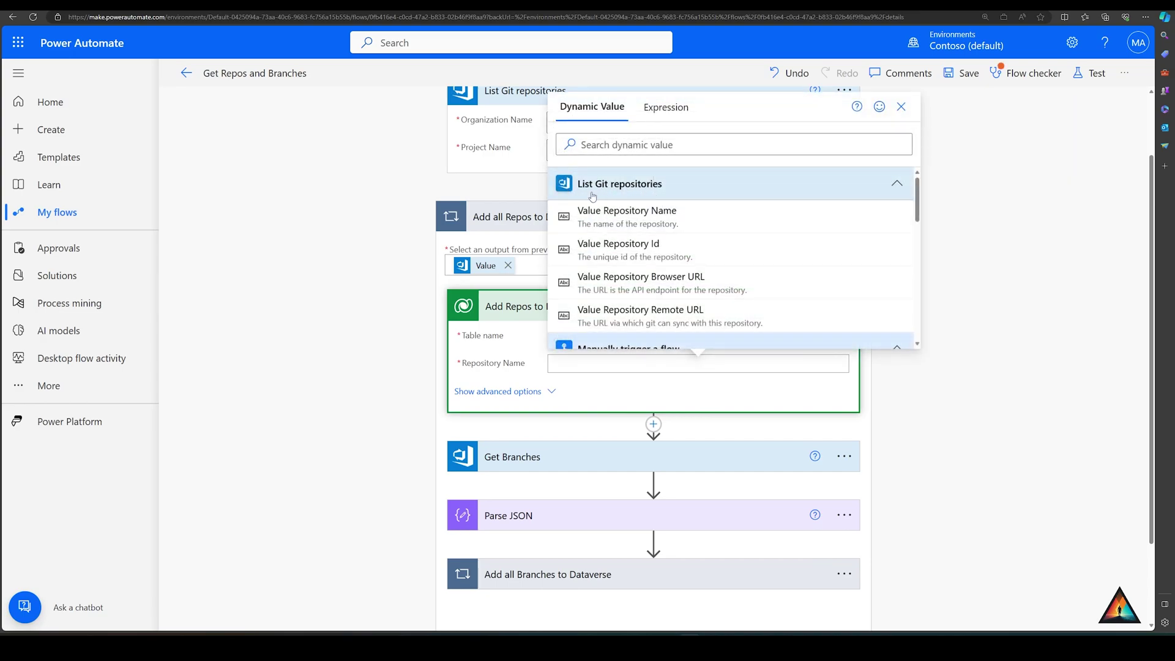
click(627, 219)
- Show the advanced options of Add Repos to Repos Table and replace the Repository ID with the Value Repository Id dynamic value
click(508, 392)
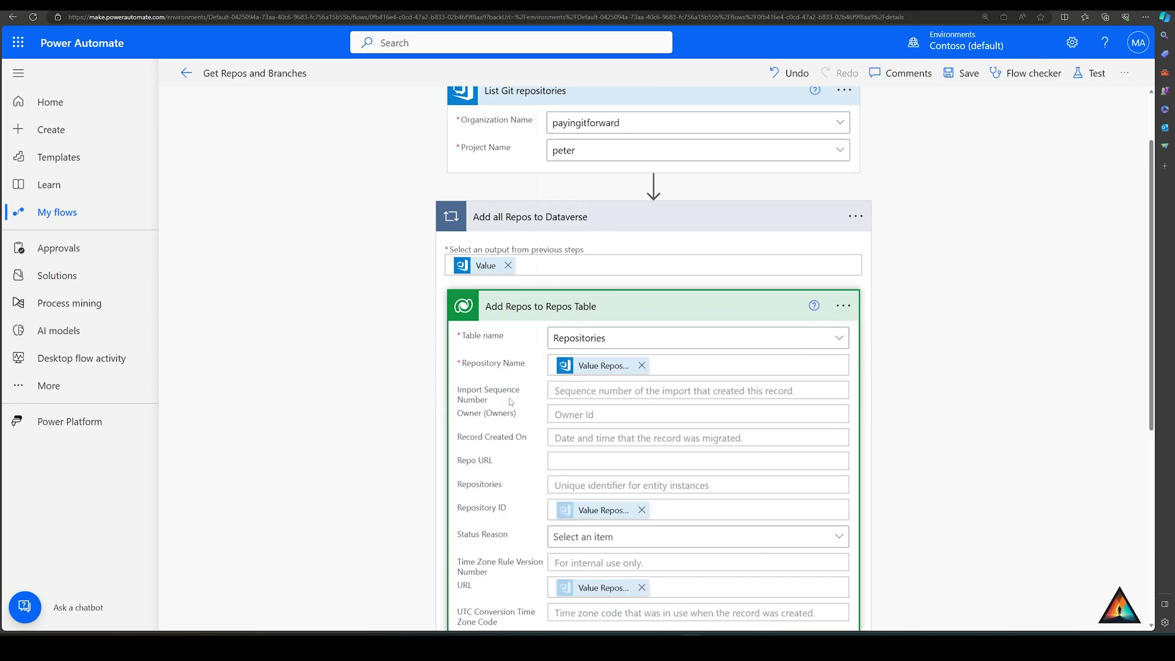
scroll(507, 404, down, 1)
scroll(508, 408, down, 2)
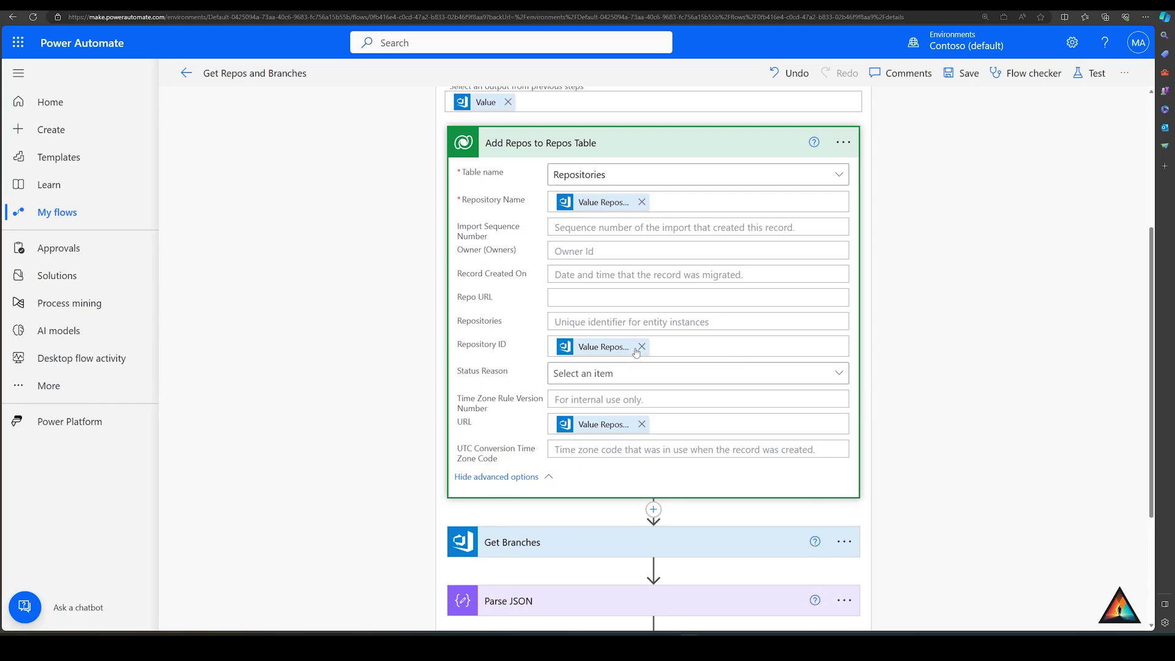
click(641, 347)
click(817, 324)
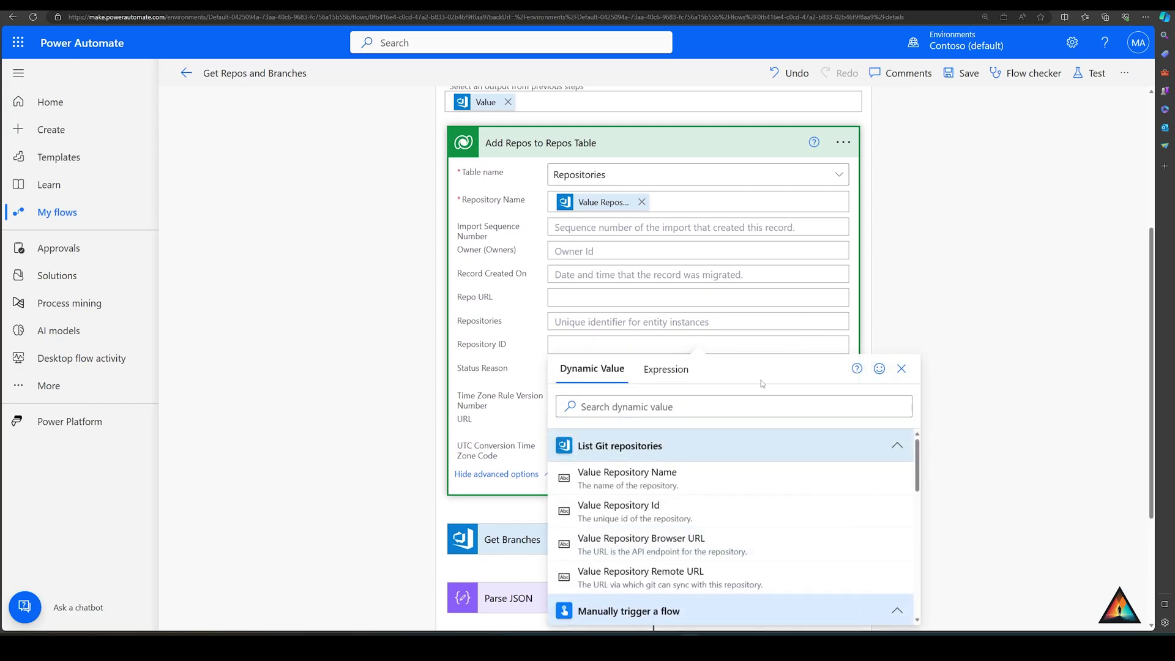
click(653, 506)
- Replace the URL with the Value Repository Remote URL dynamic value and collapse the Add Repos to Repos Table action
click(640, 423)
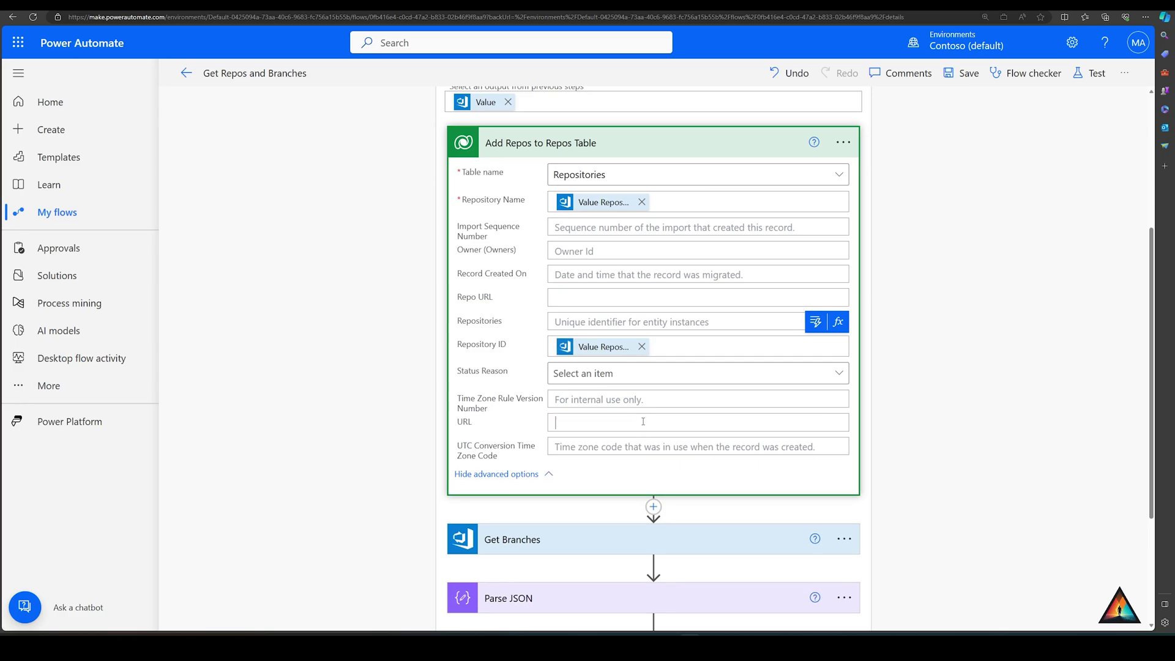
click(816, 401)
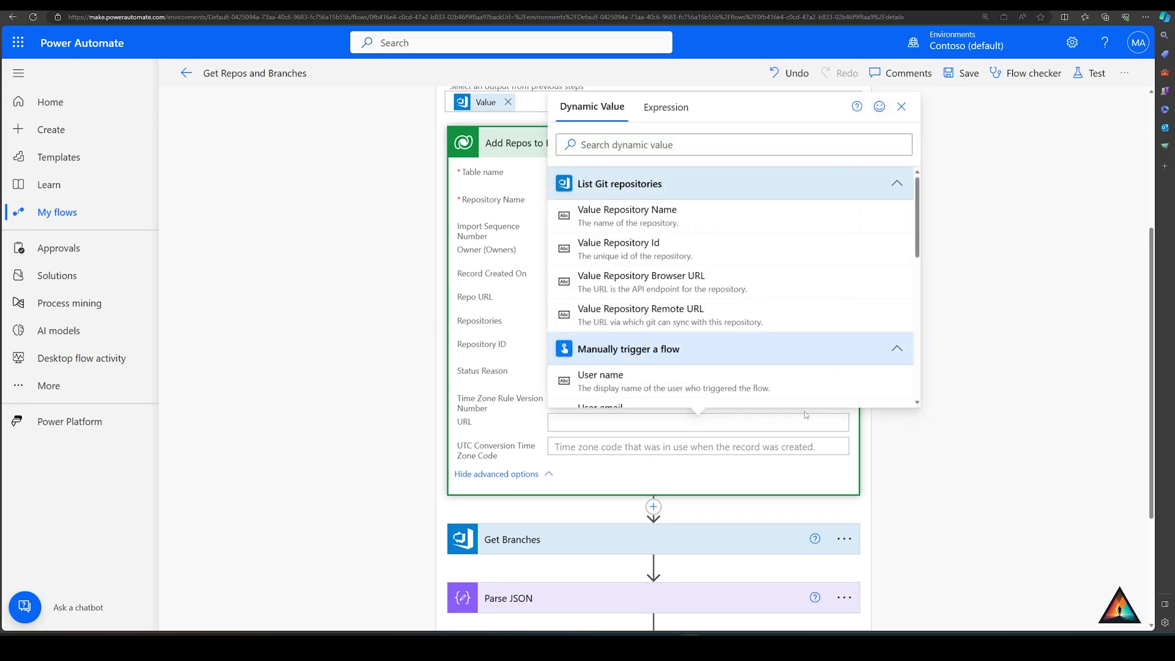
click(670, 315)
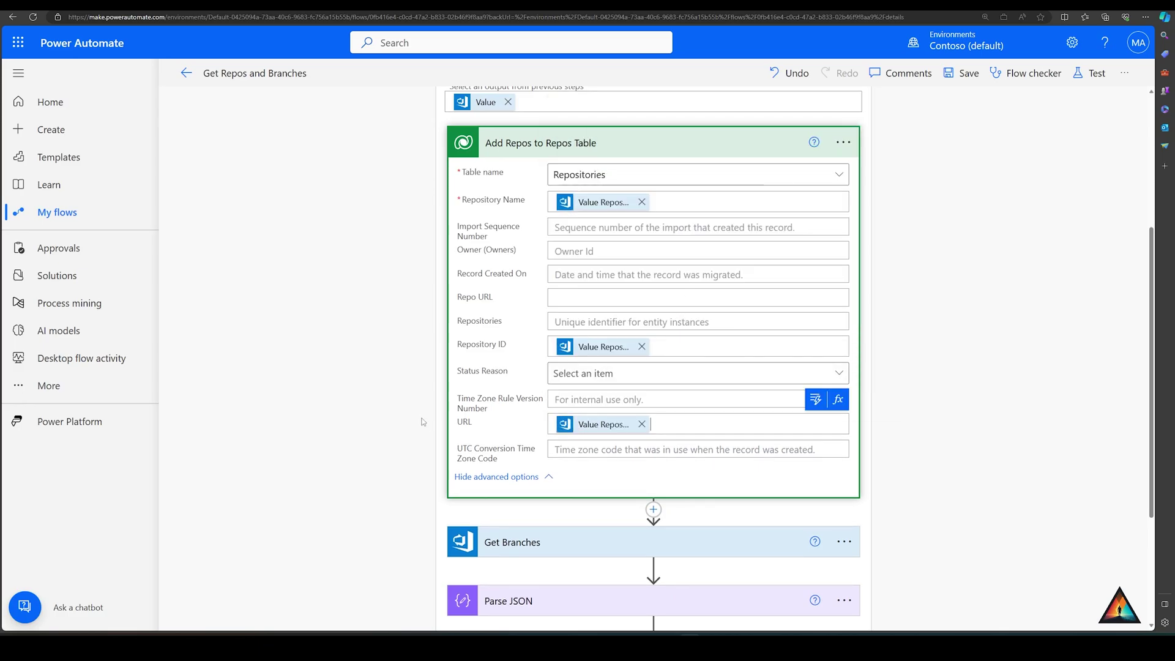
scroll(434, 403, down, 3)
scroll(434, 403, up, 4)
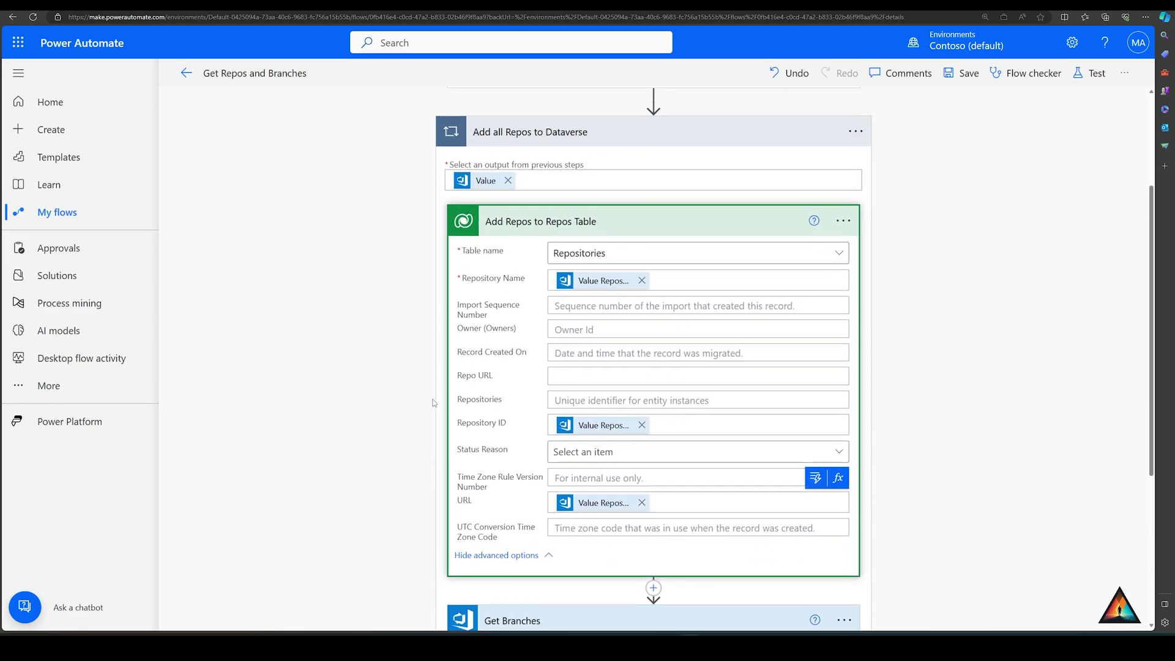
click(536, 231)
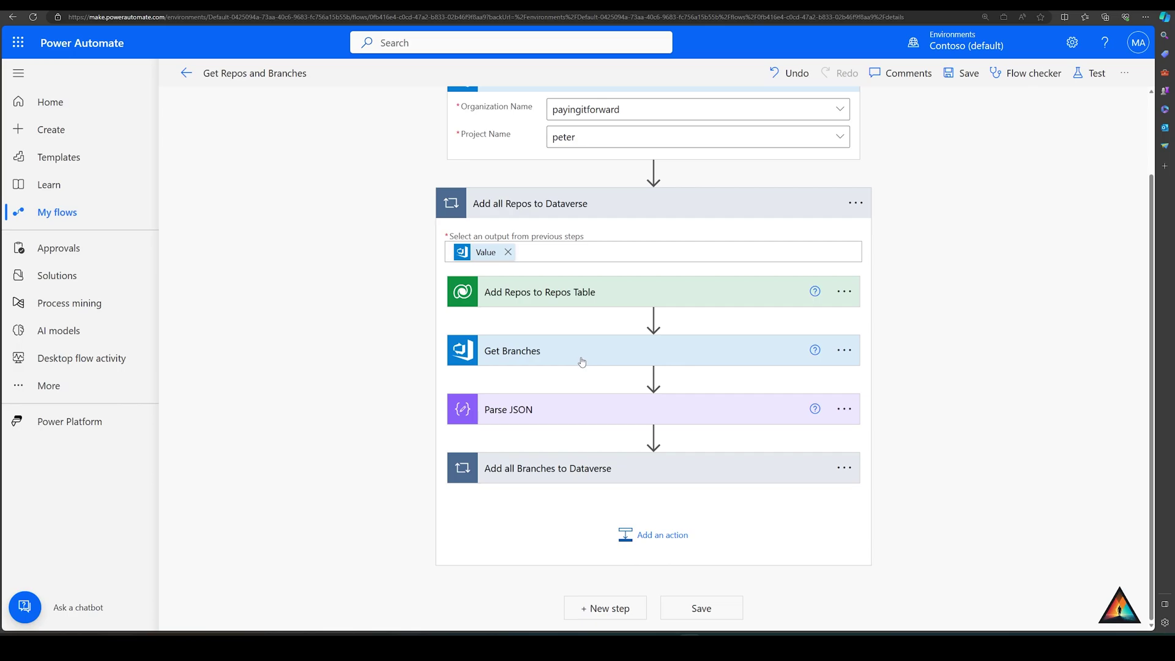
- Expand the Get Branches action in the flow and review its organization, method and relative URI settings
scroll(582, 361, up, 2)
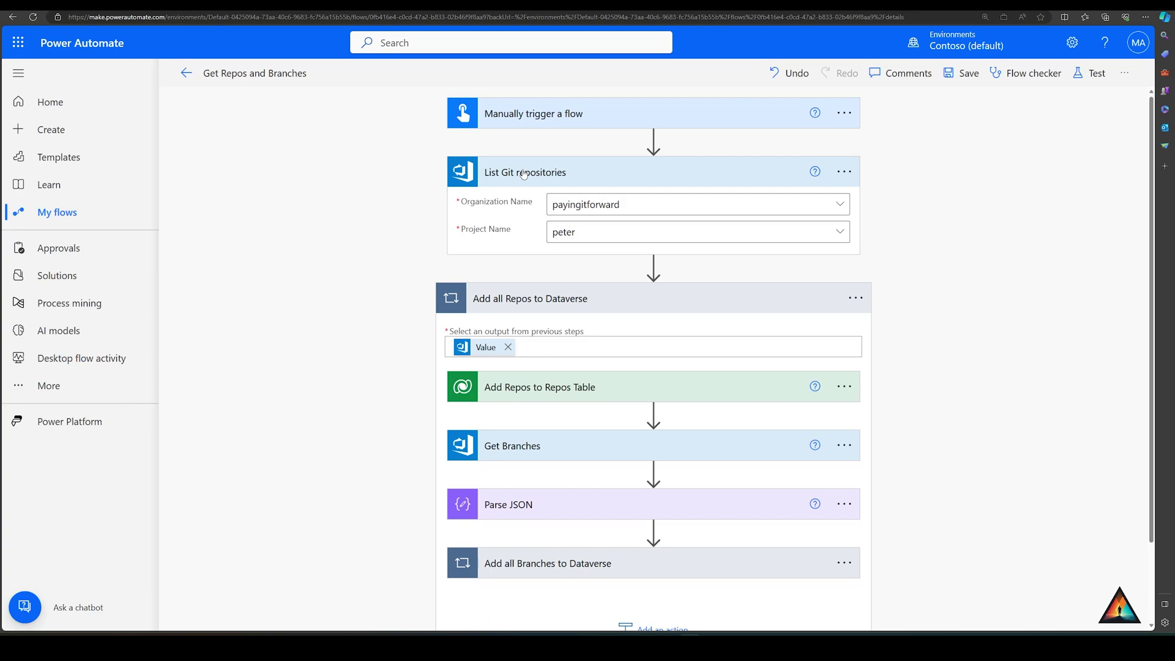
click(557, 448)
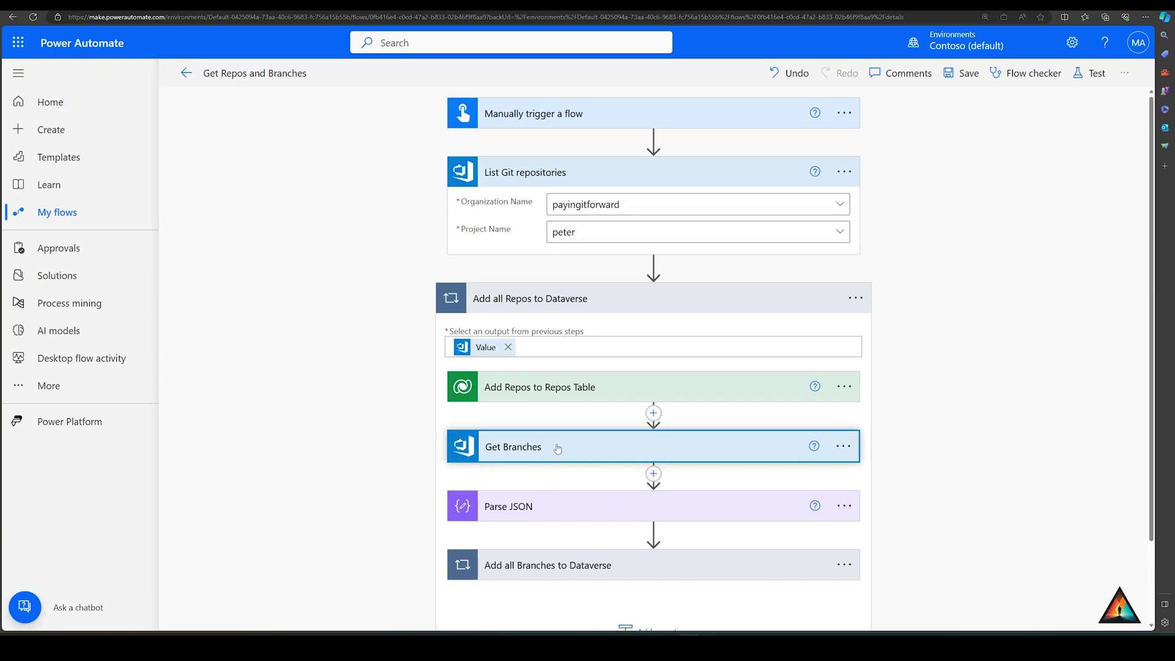
scroll(558, 449, down, 3)
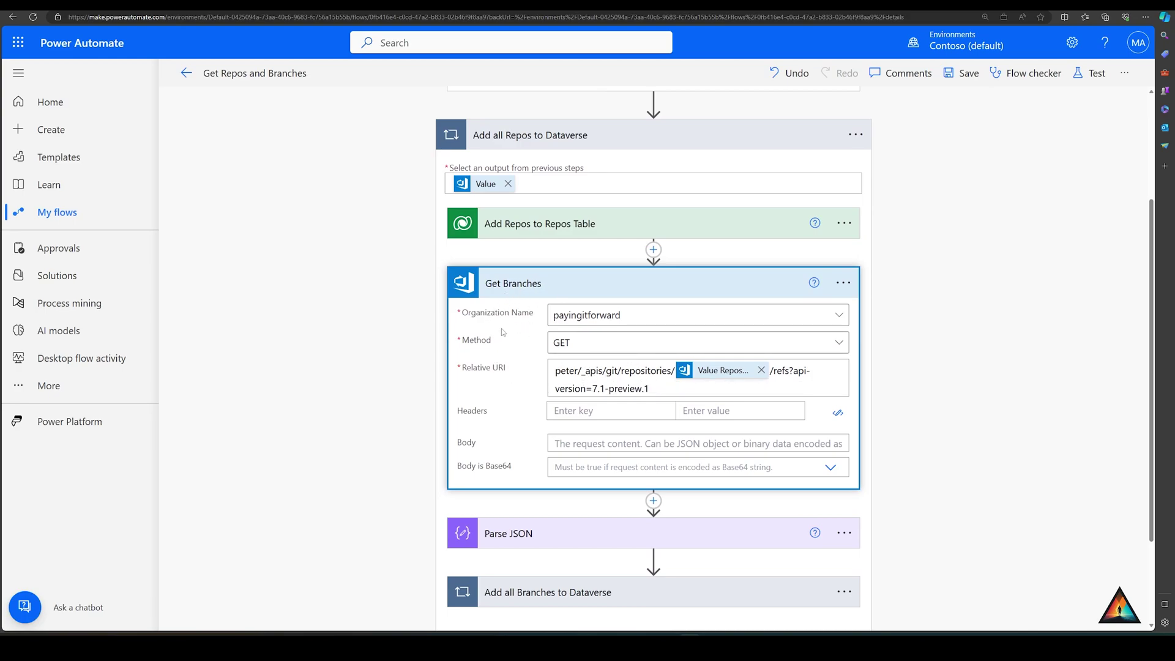
mouse_move(722, 375)
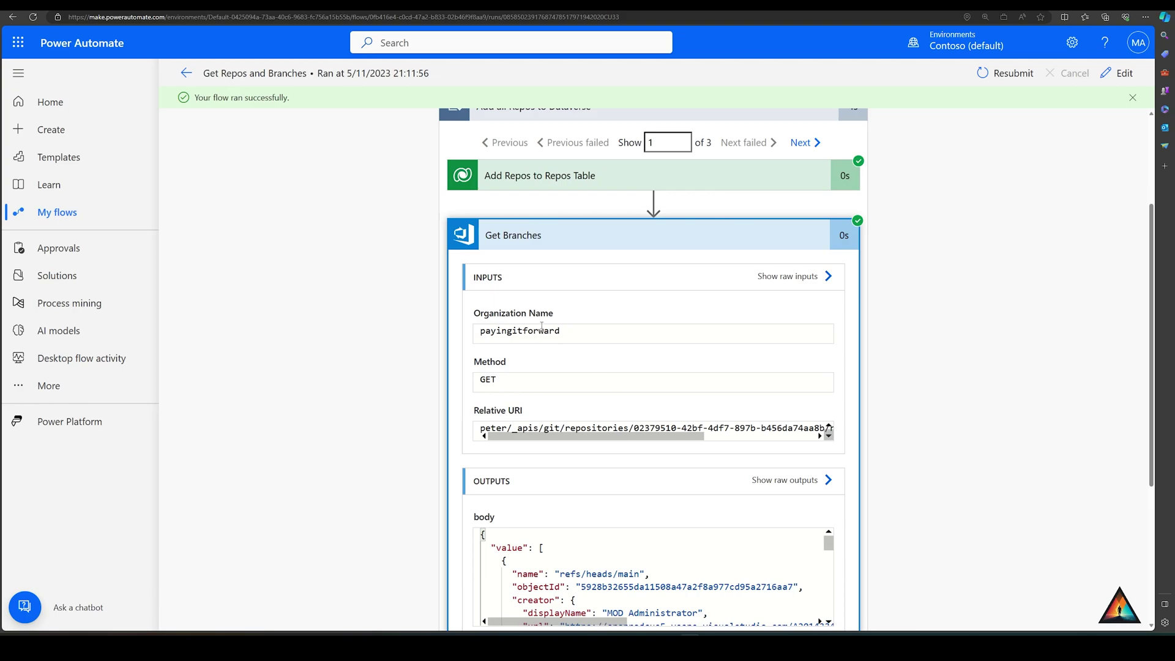
- Show the raw outputs of Get Branches in the flow run and look through the response down to its body
scroll(571, 323, down, 1)
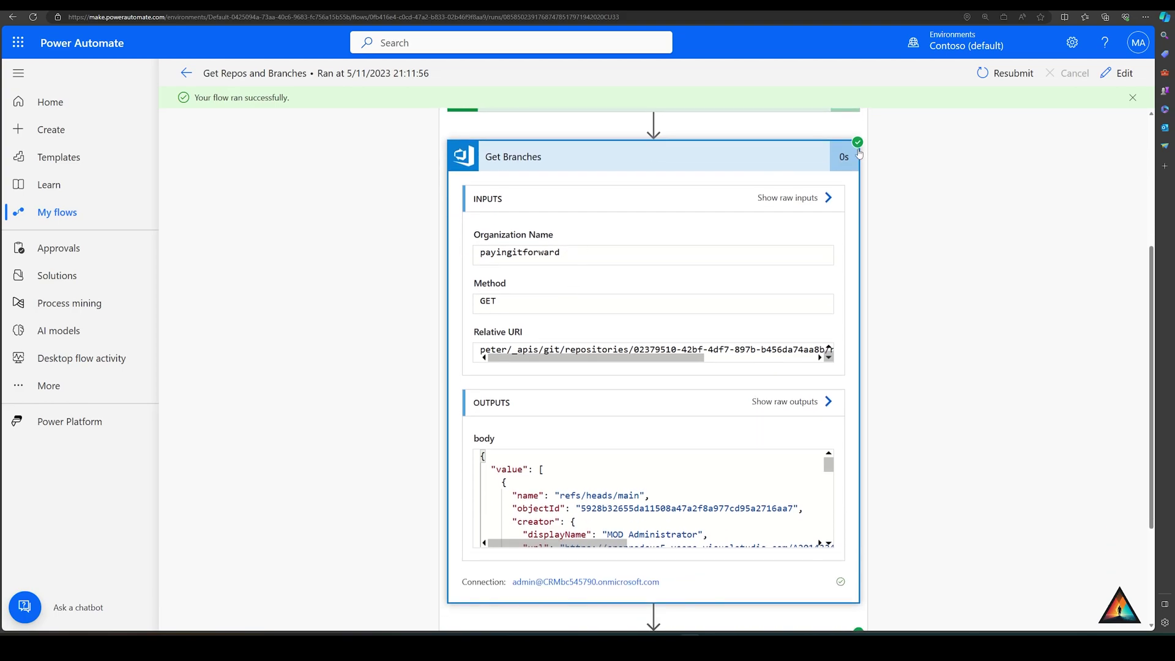
scroll(705, 322, down, 2)
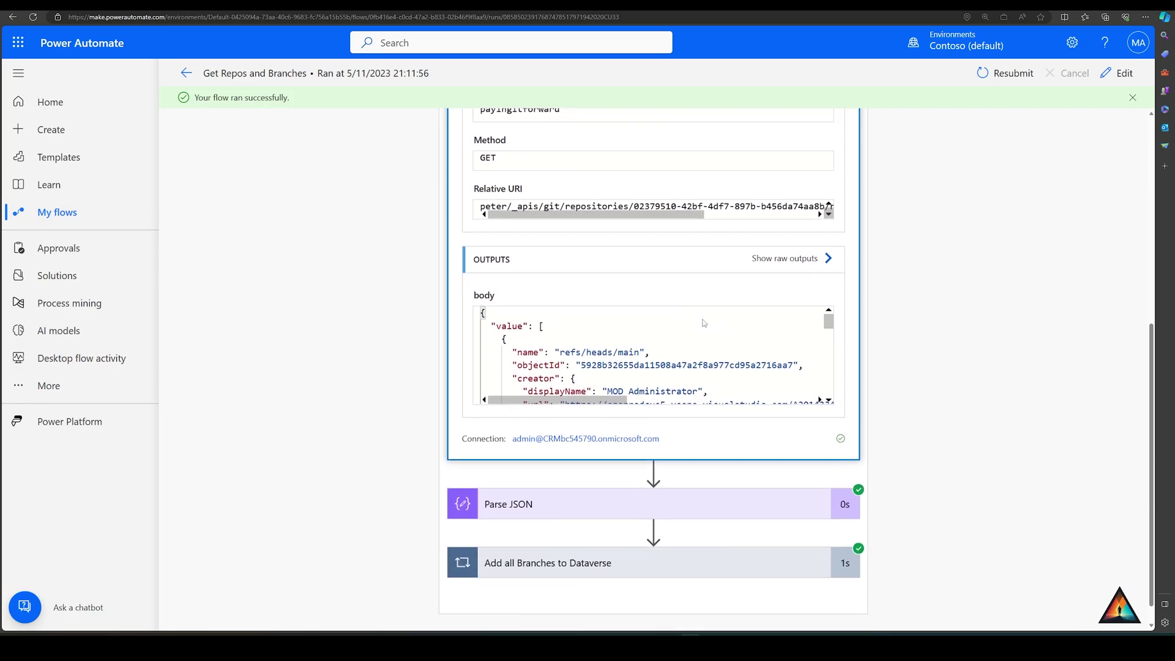
click(793, 246)
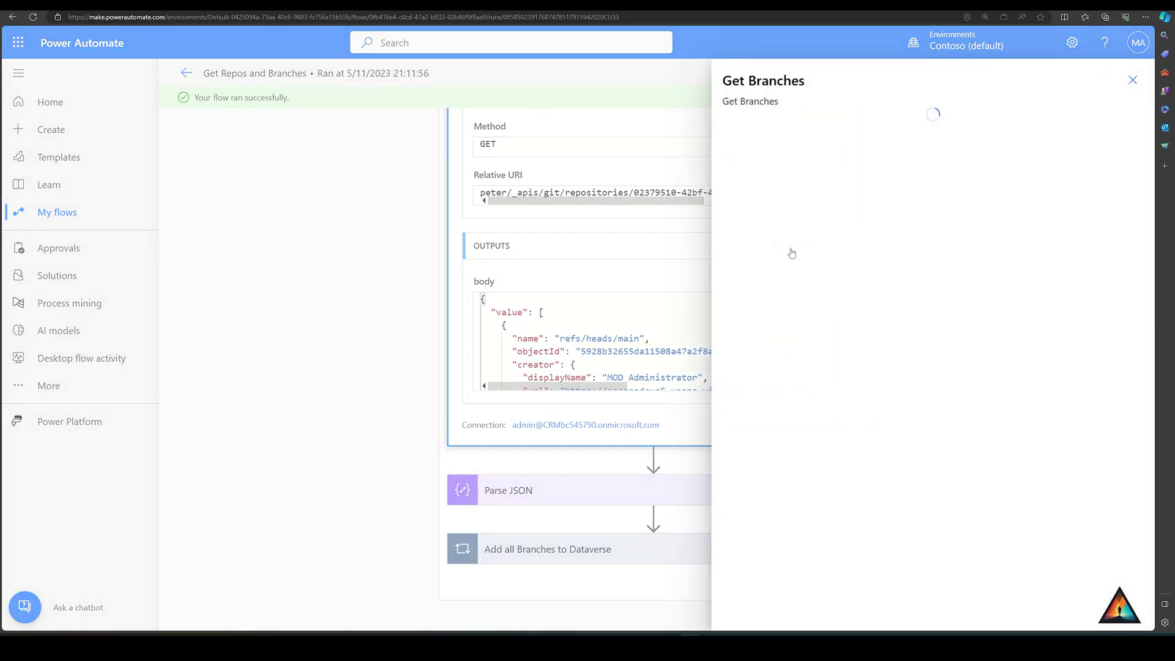
scroll(857, 361, down, 1)
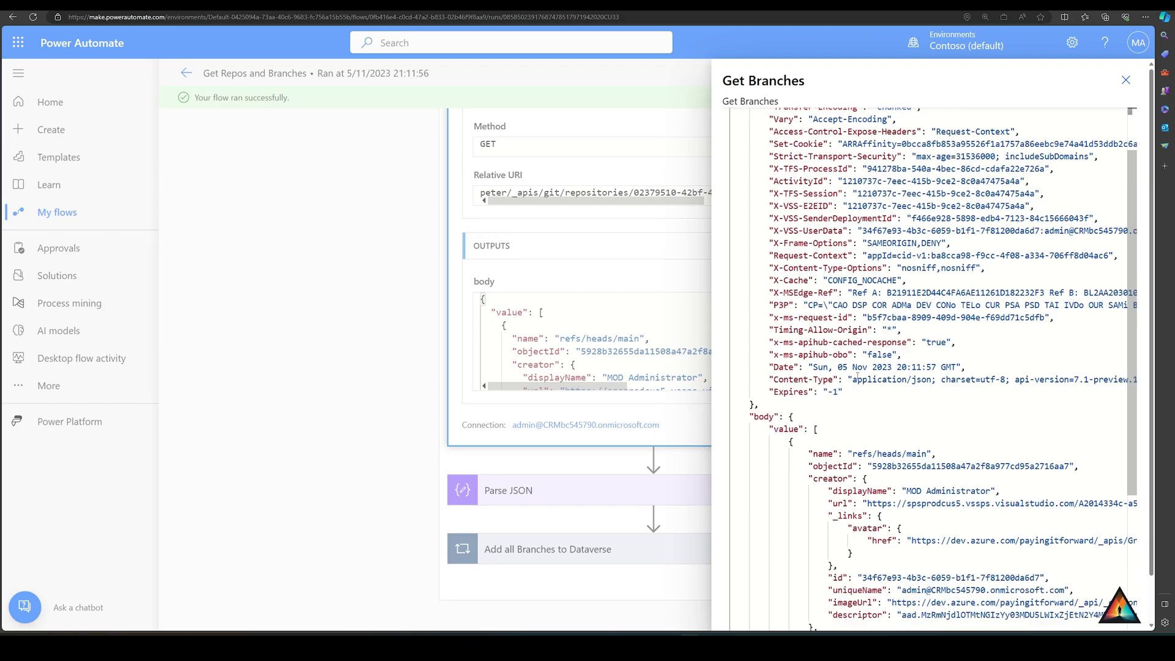
scroll(847, 360, down, 2)
scroll(815, 251, up, 3)
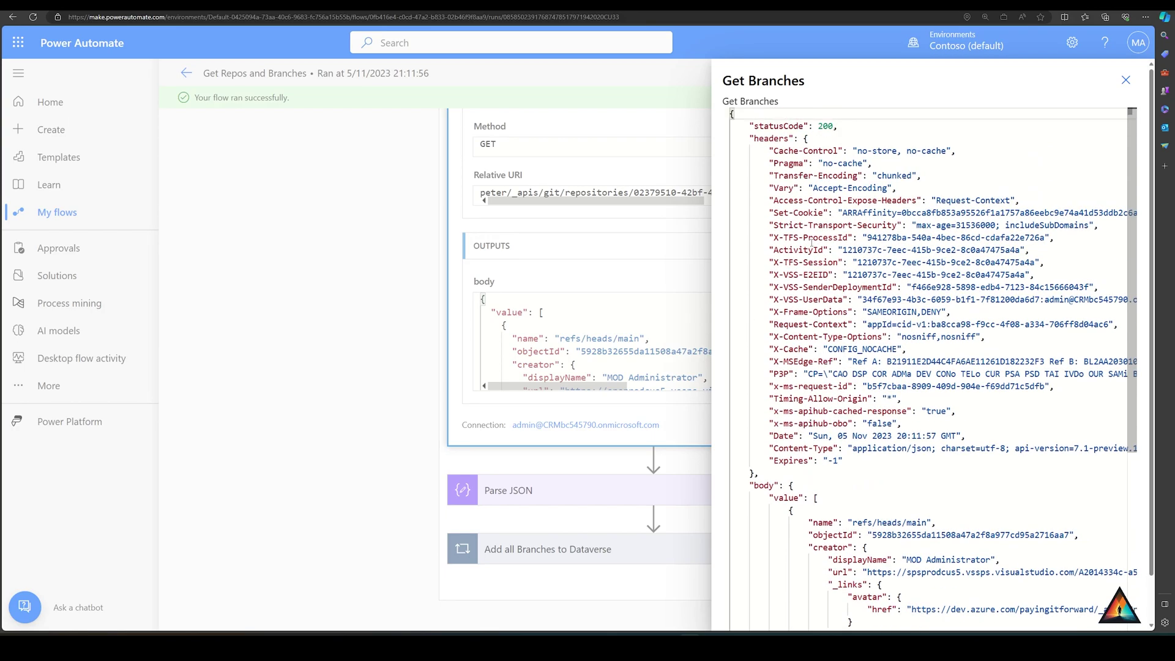
scroll(834, 349, down, 4)
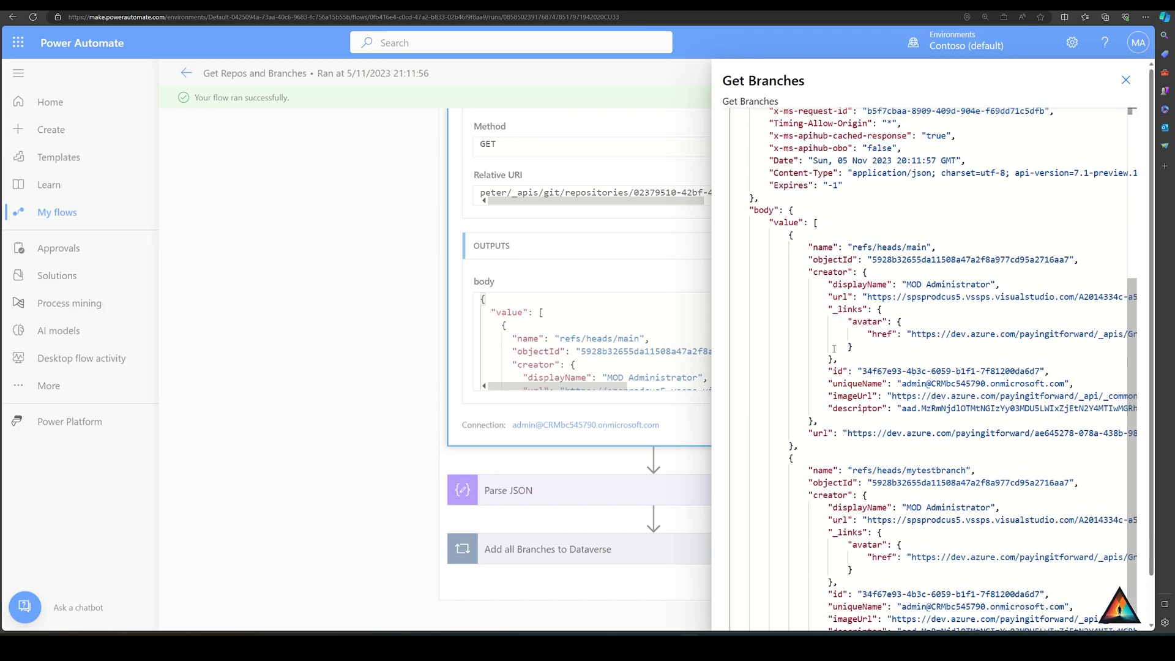
- Highlight the main branch's record and its refs/heads/ name prefix in the raw outputs, and close them
drag(937, 247, 813, 248)
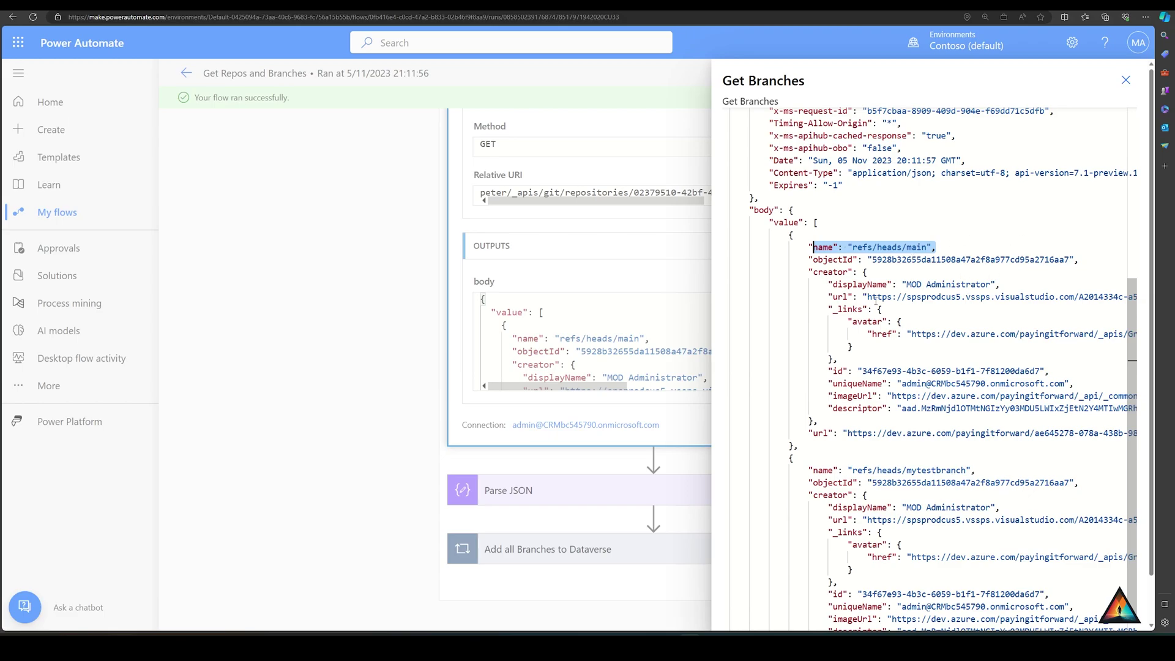
scroll(875, 302, down, 1)
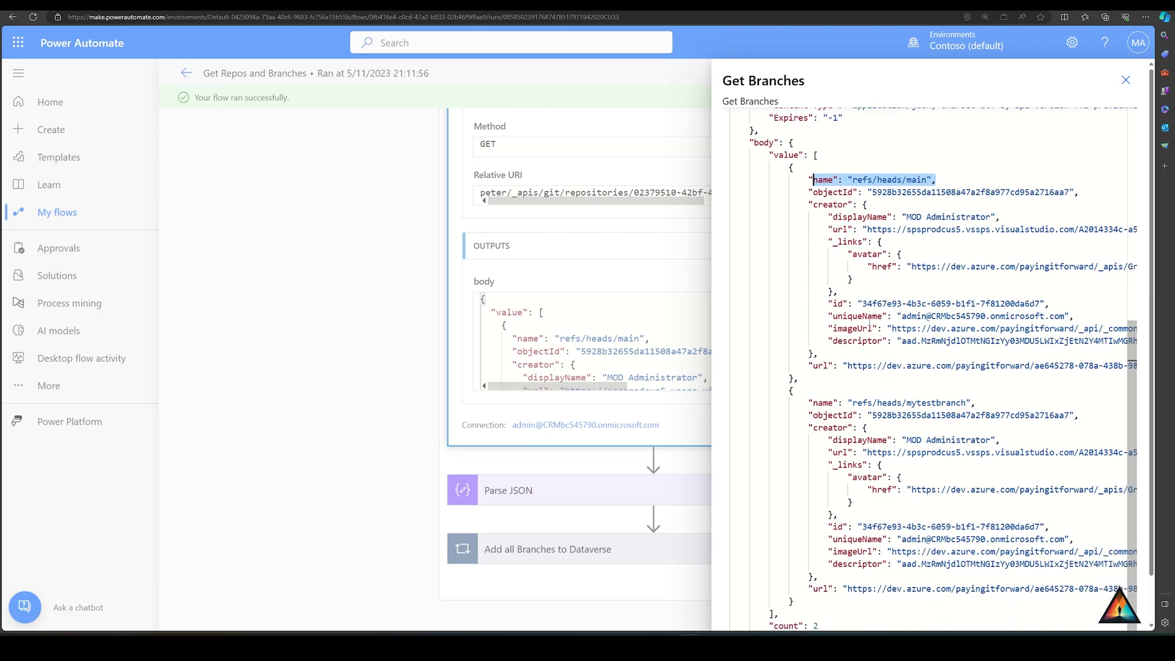
drag(802, 379, 734, 169)
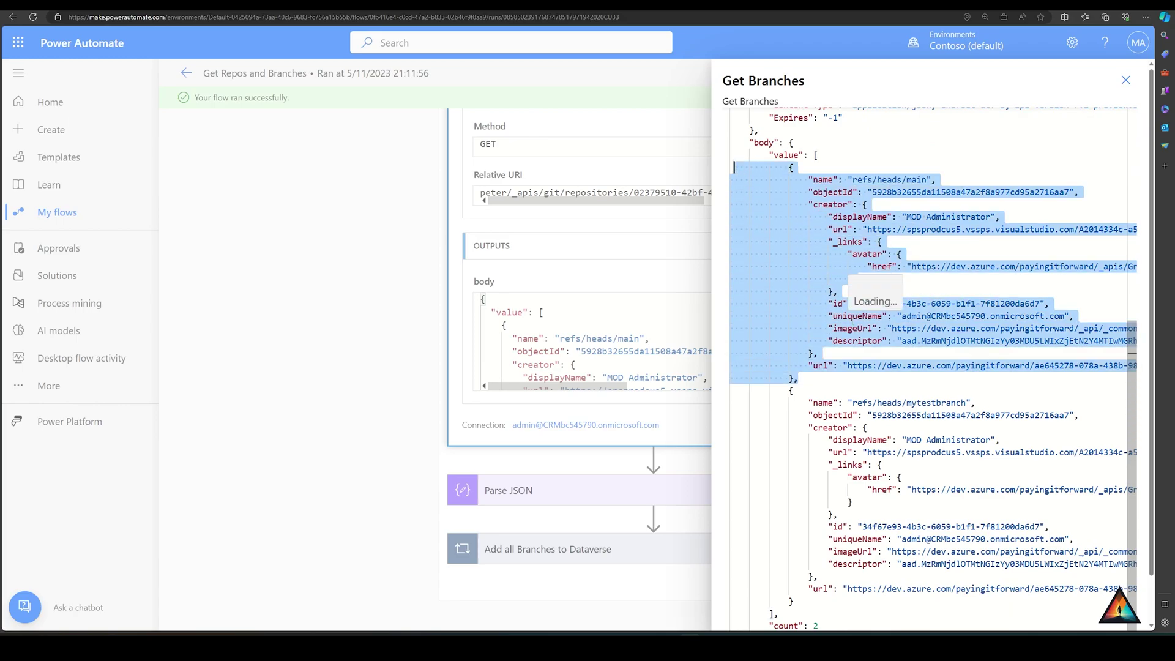
scroll(876, 301, up, 2)
click(876, 370)
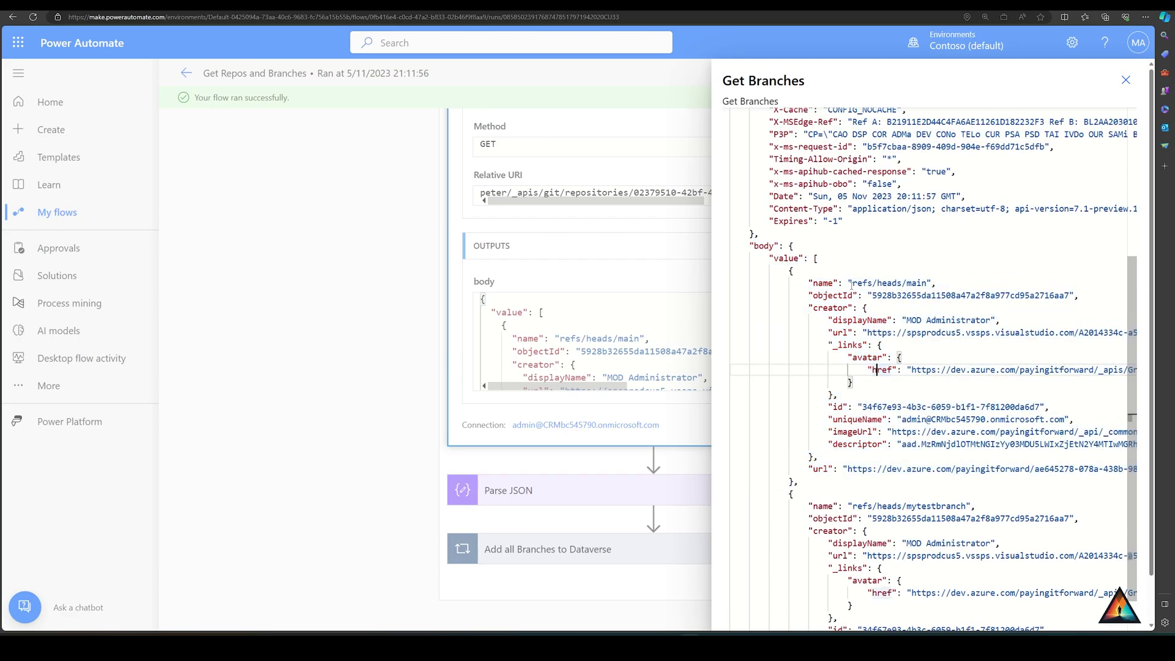
drag(848, 283, 906, 283)
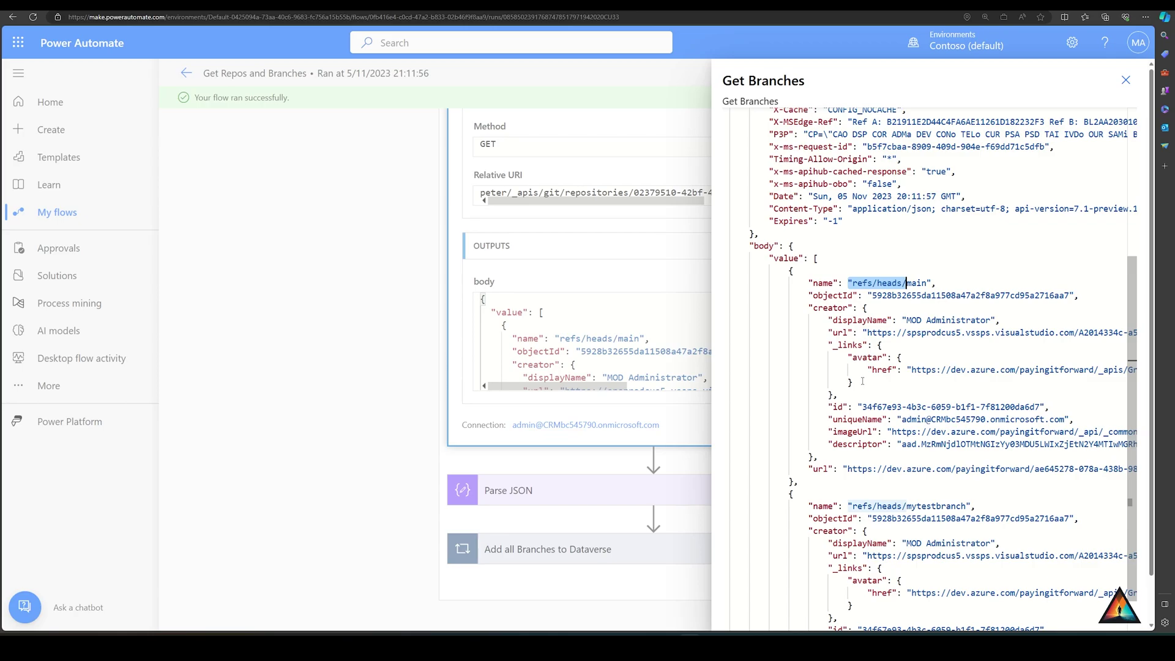
click(400, 363)
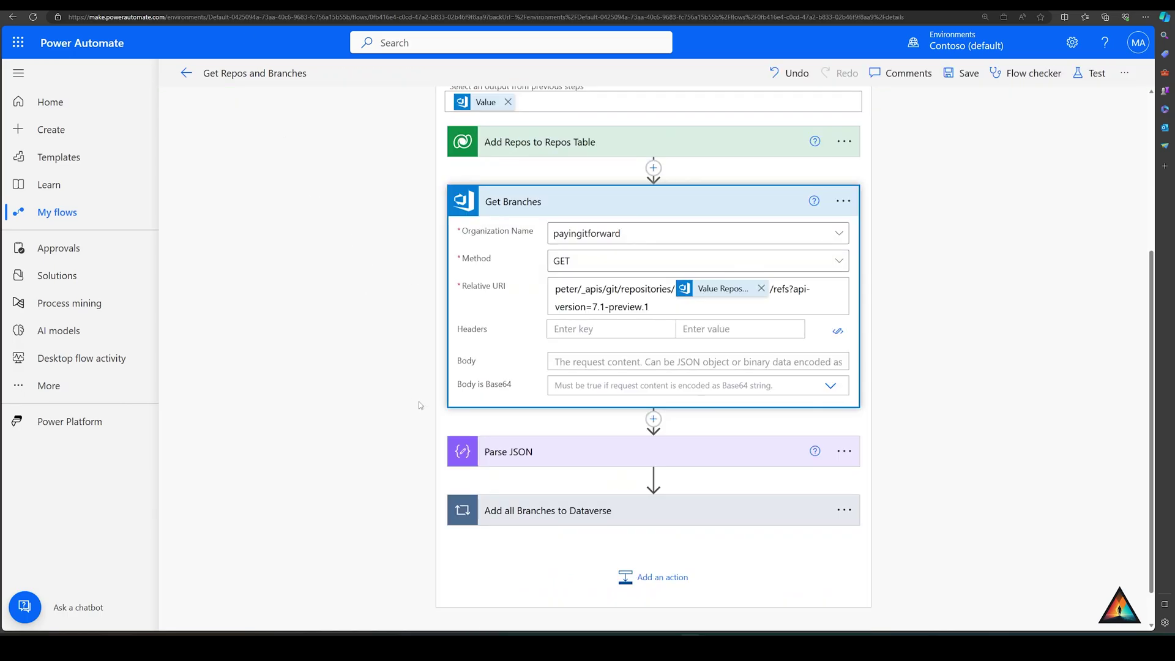
- Expand the Parse JSON action in the flow editor to show its content and schema
click(530, 463)
scroll(532, 463, down, 3)
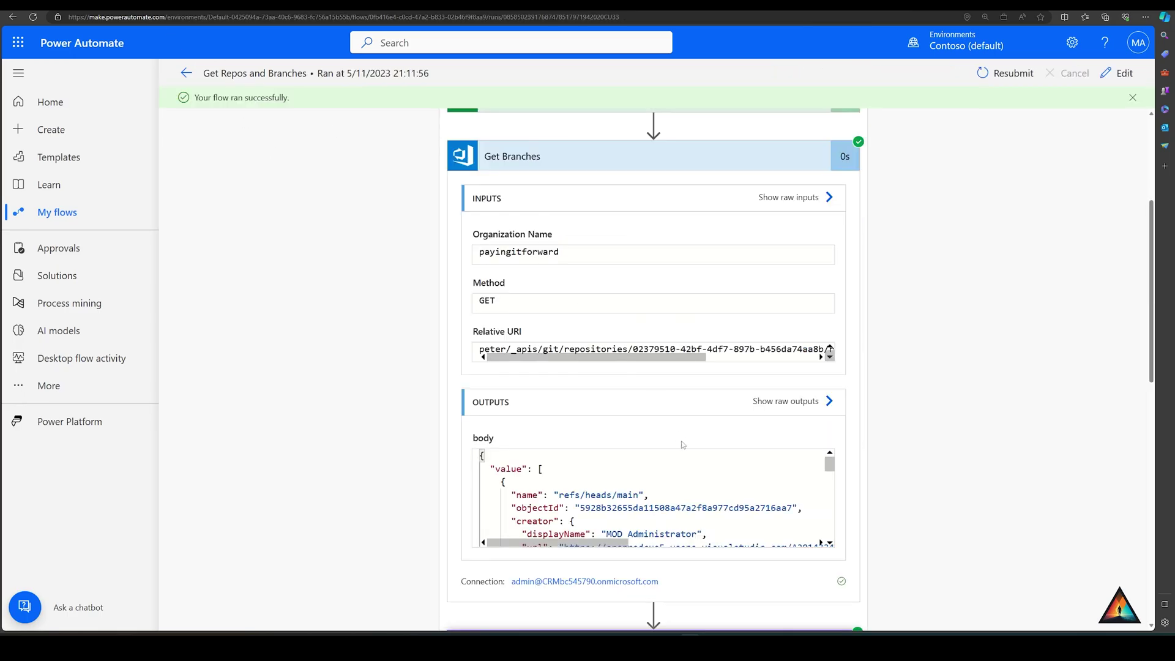
key(ctrl+a)
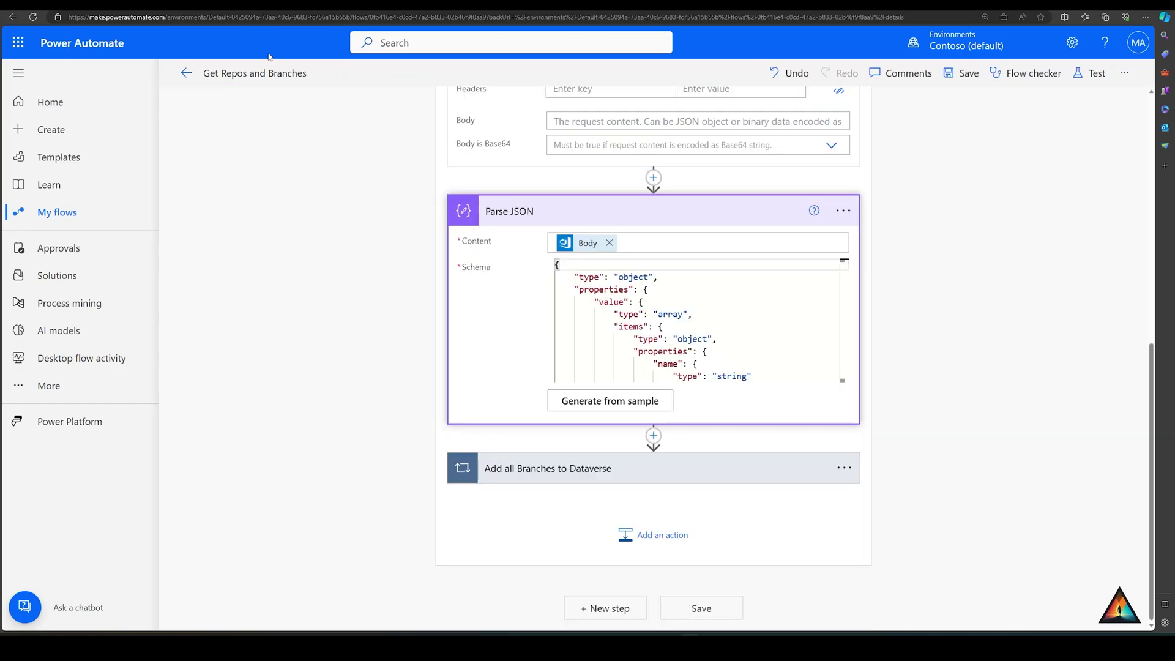
click(610, 399)
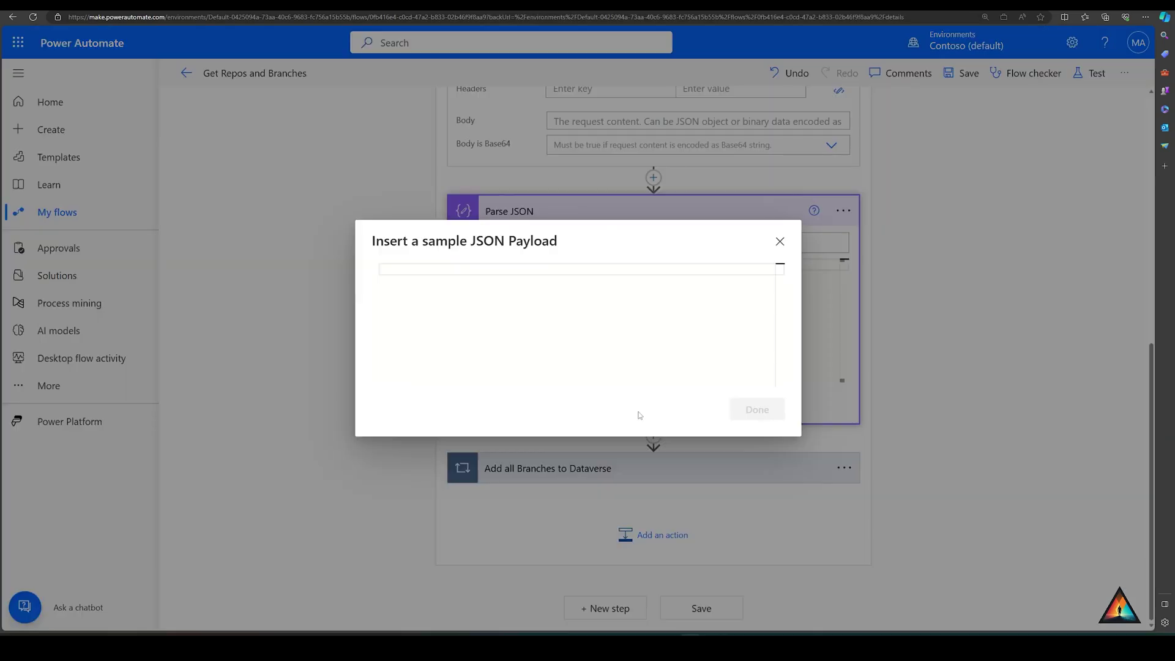
key(ctrl+v)
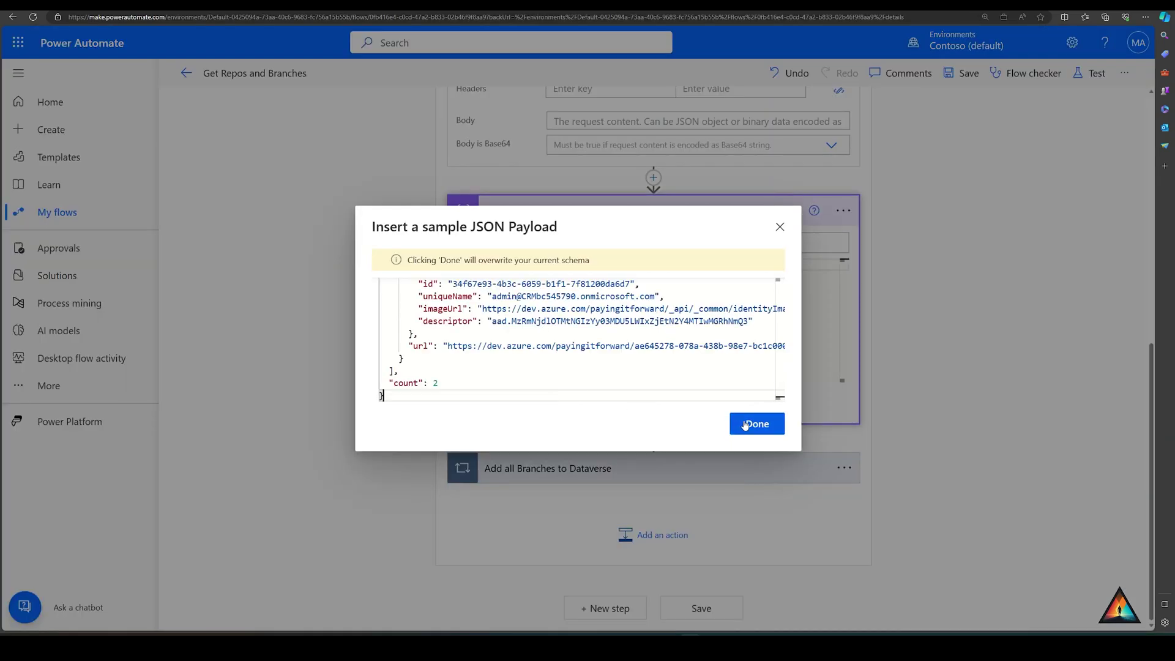
click(780, 226)
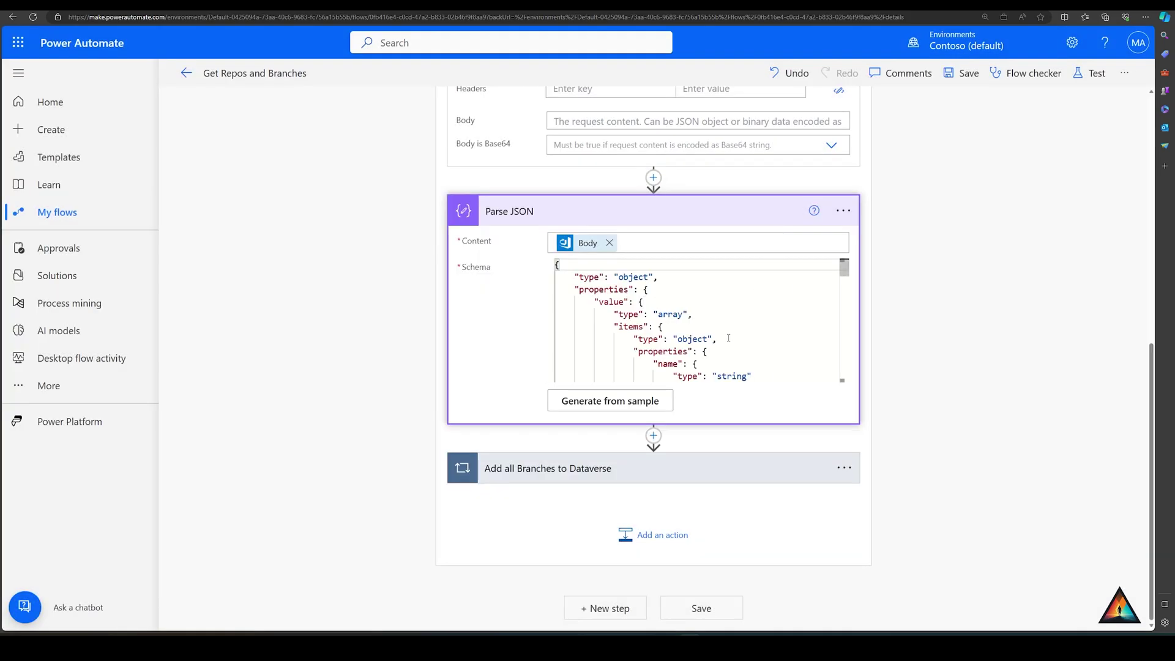
- Review the Parse JSON schema and its Body content source, and collapse the Get Branches and Parse JSON actions
drag(844, 275, 844, 355)
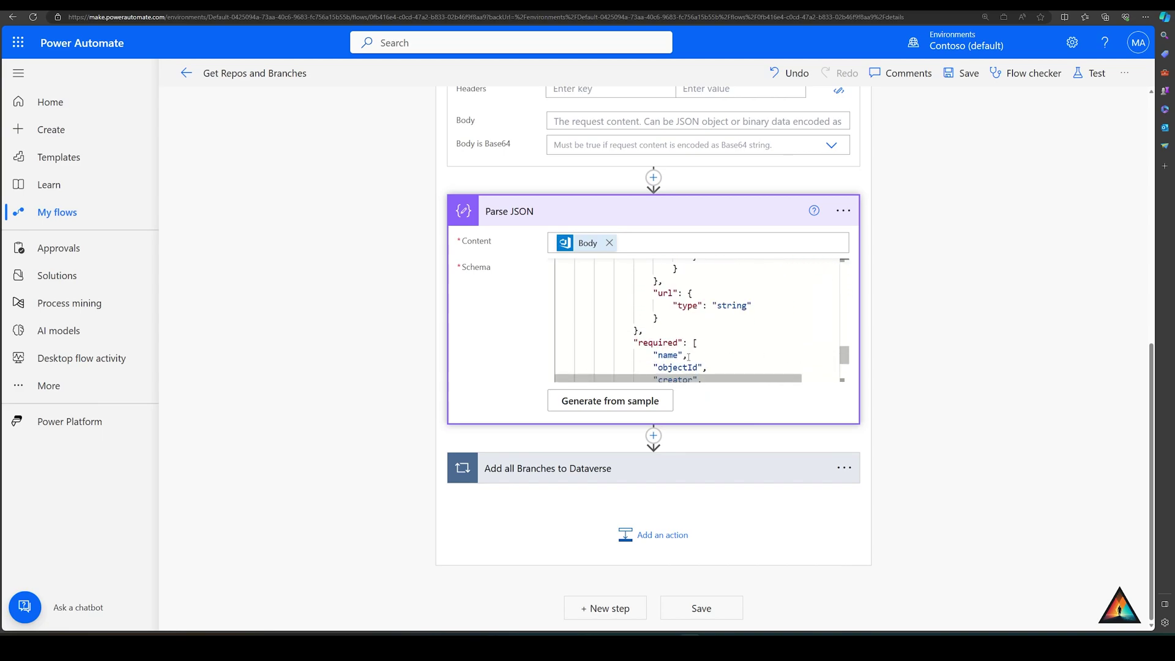
scroll(555, 279, up, 4)
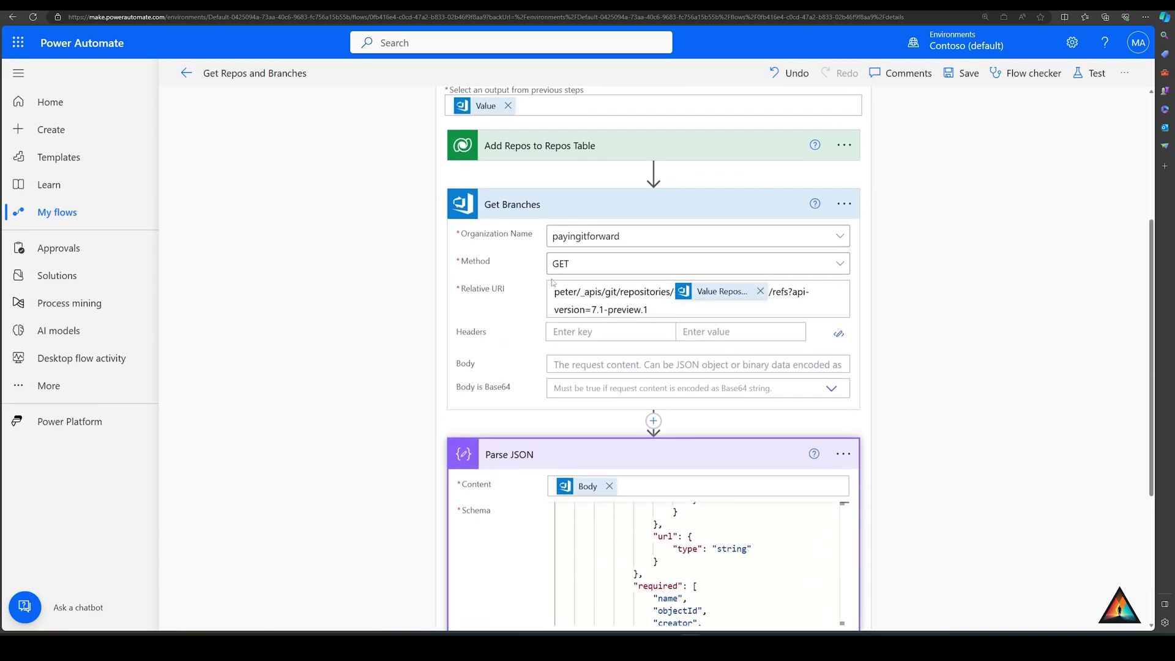
click(544, 204)
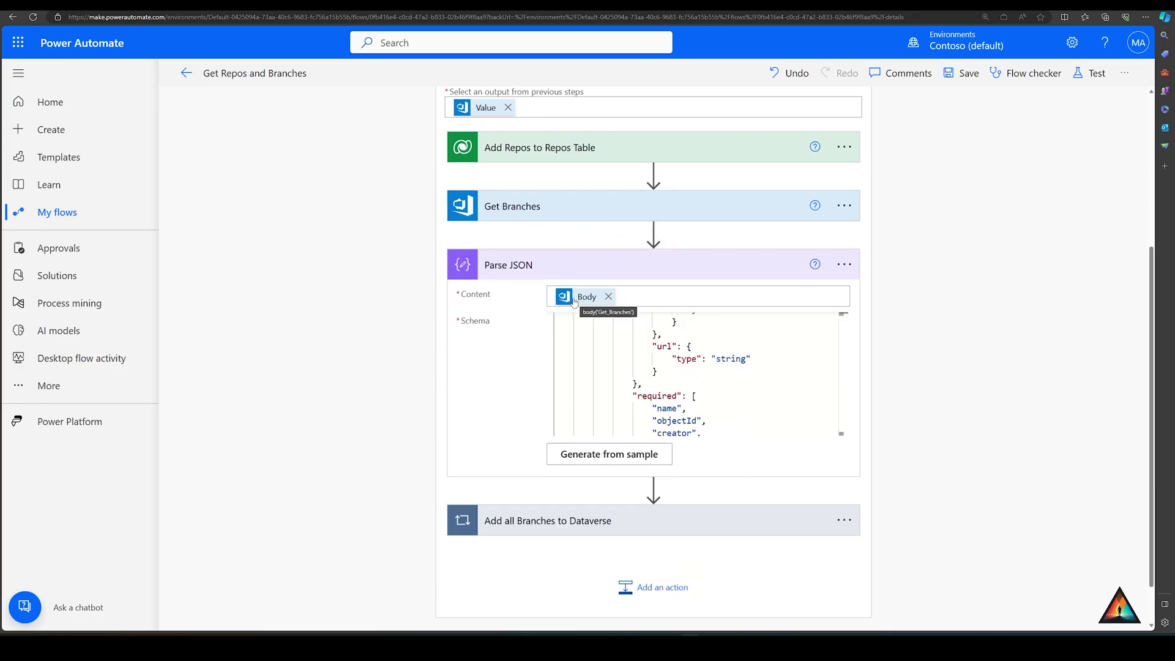
click(561, 275)
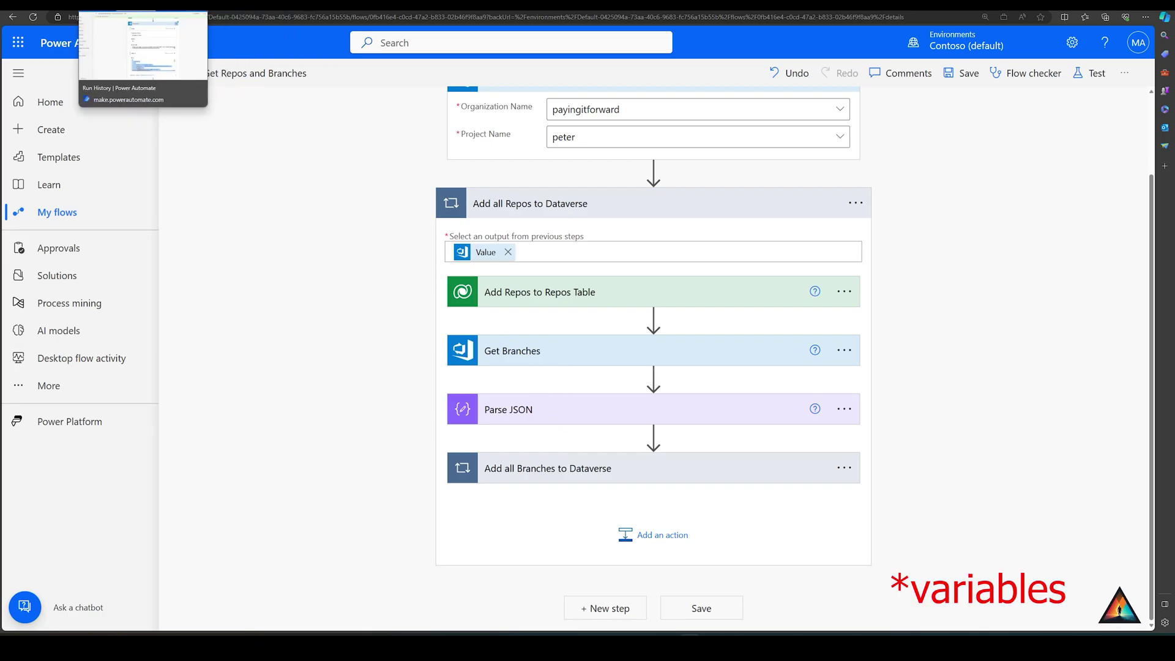
- Switch to the flow run, examine the raw outputs of Parse JSON and close them
click(214, 5)
scroll(347, 278, down, 3)
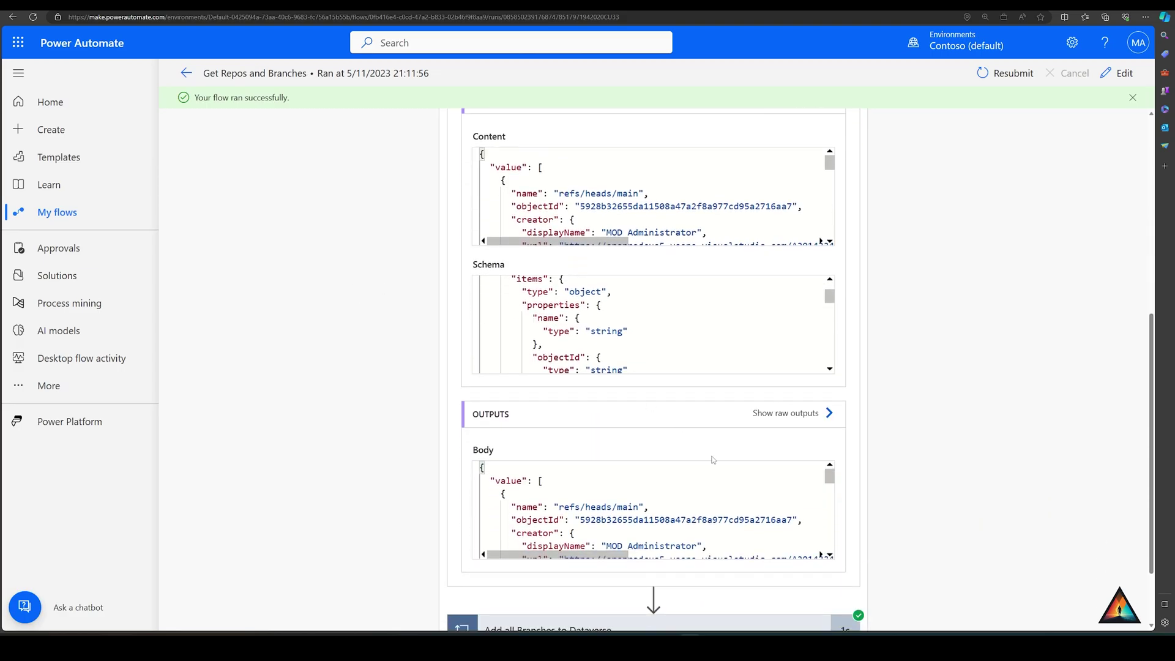
click(806, 414)
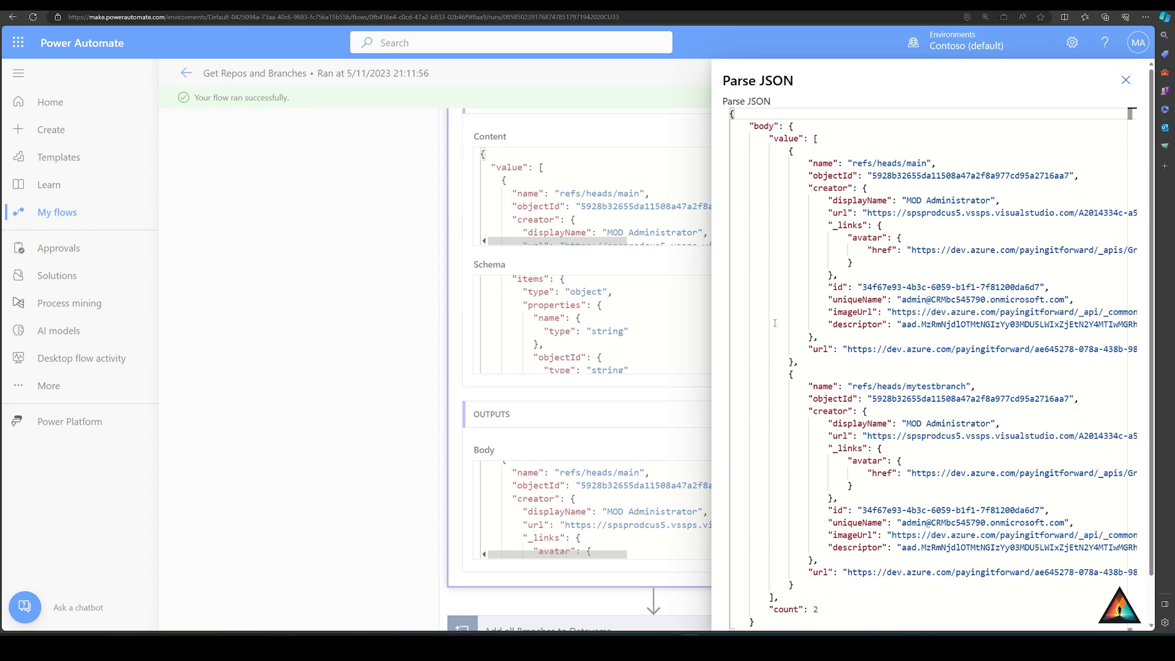
click(1125, 80)
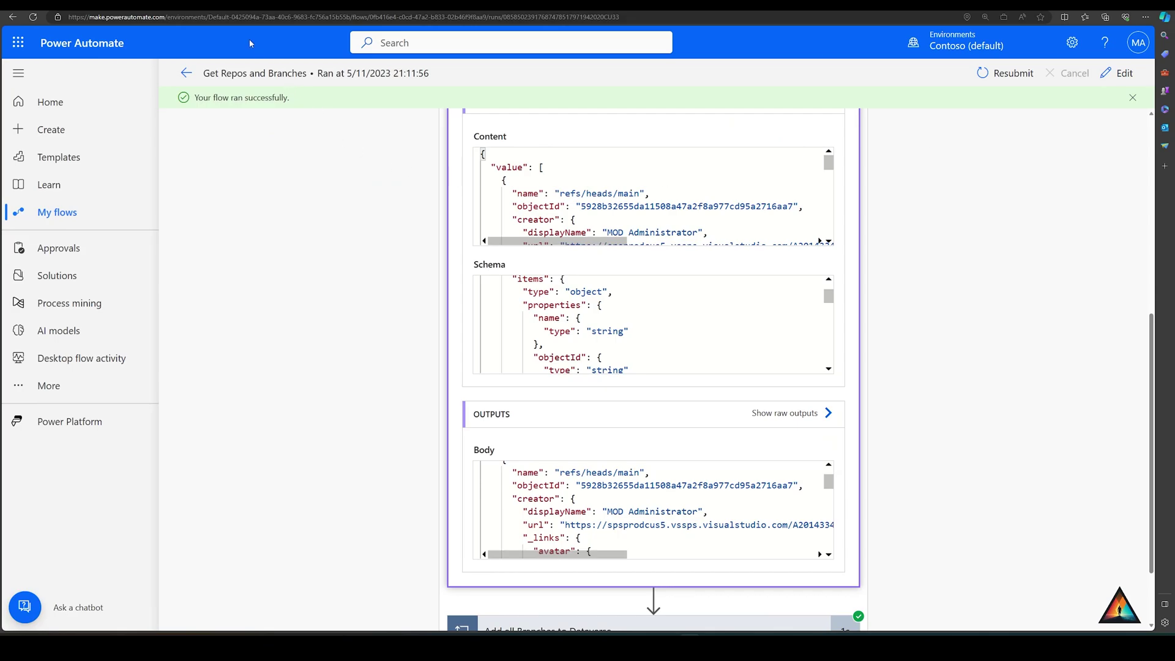
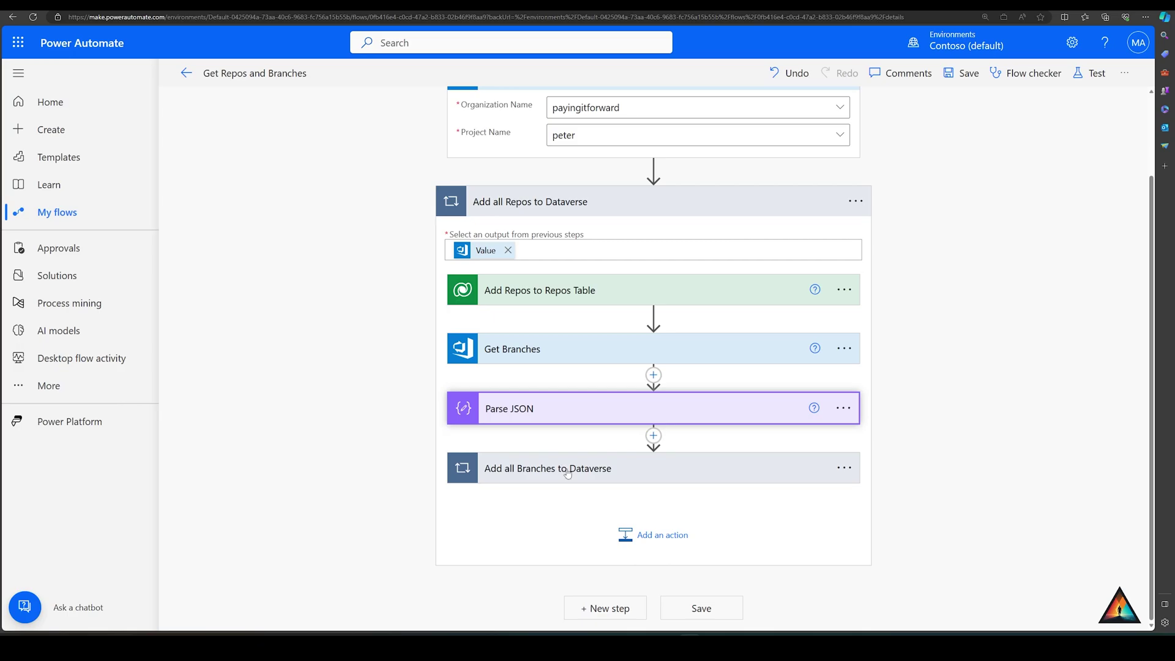
- Expand the Add all Branches to Dataverse loop and view the peter repository's branch list in Azure DevOps
click(568, 469)
scroll(568, 472, down, 2)
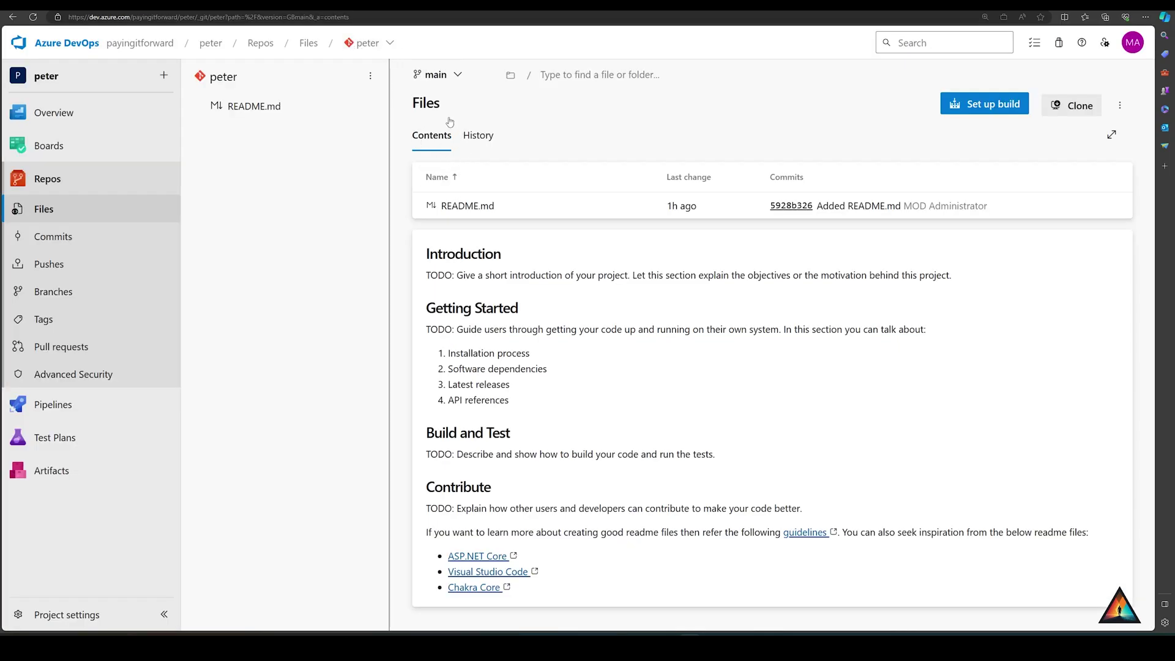
click(451, 81)
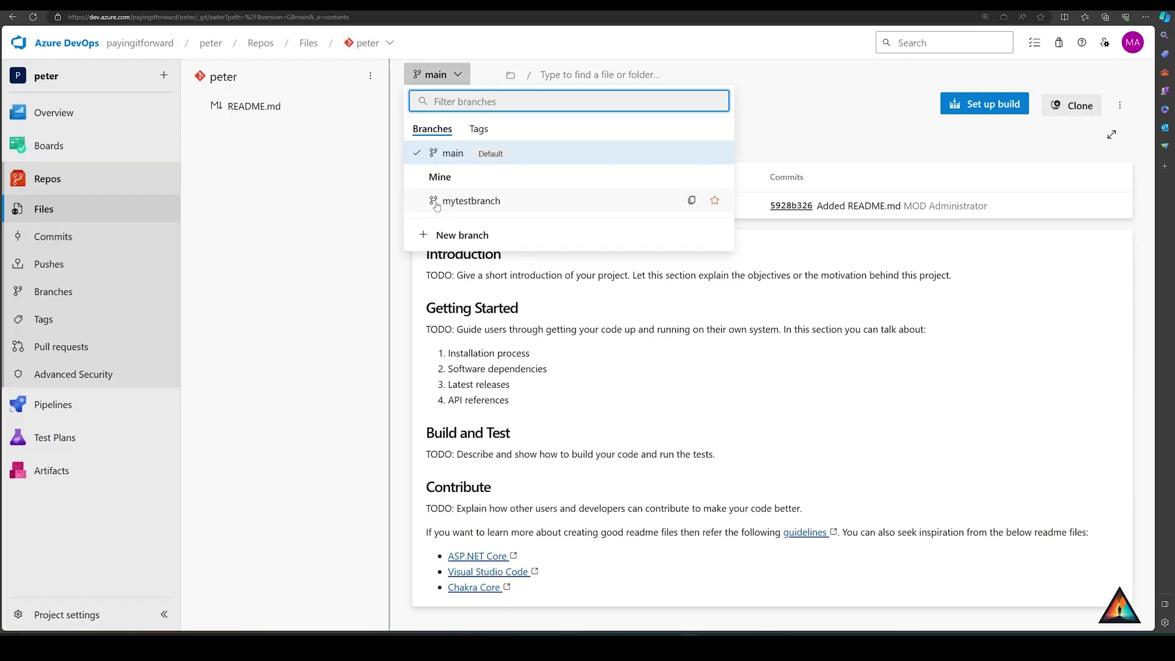
click(343, 203)
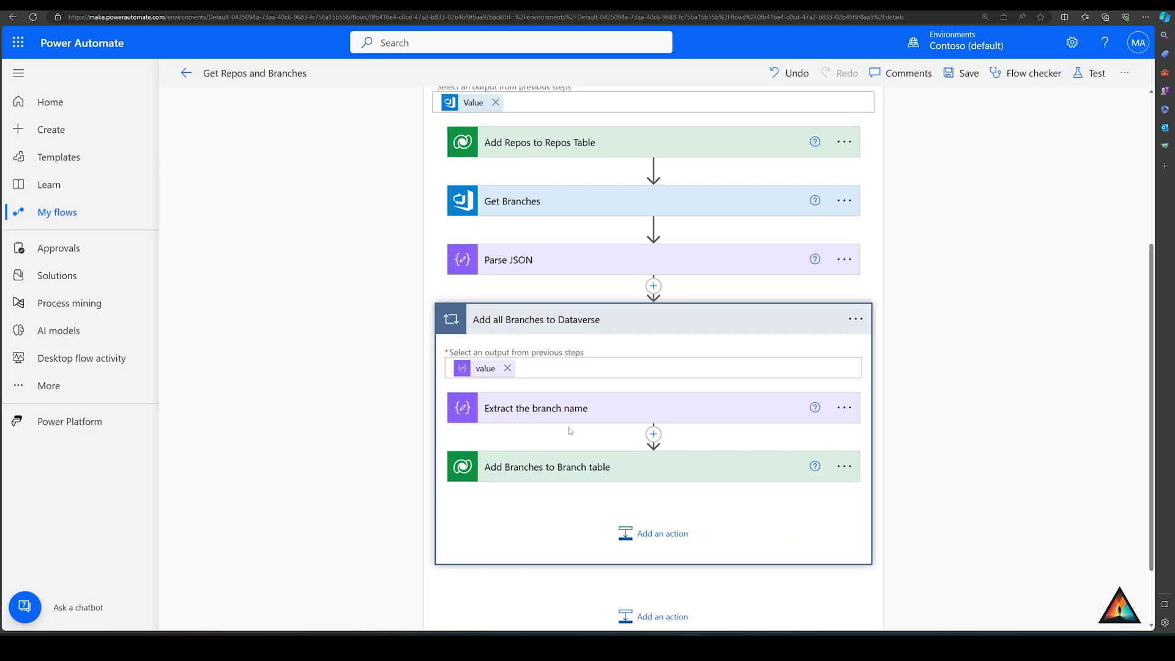
- Expand the Extract the branch name action in the flow, view its split expression and close the expression editor
click(569, 407)
scroll(597, 319, down, 2)
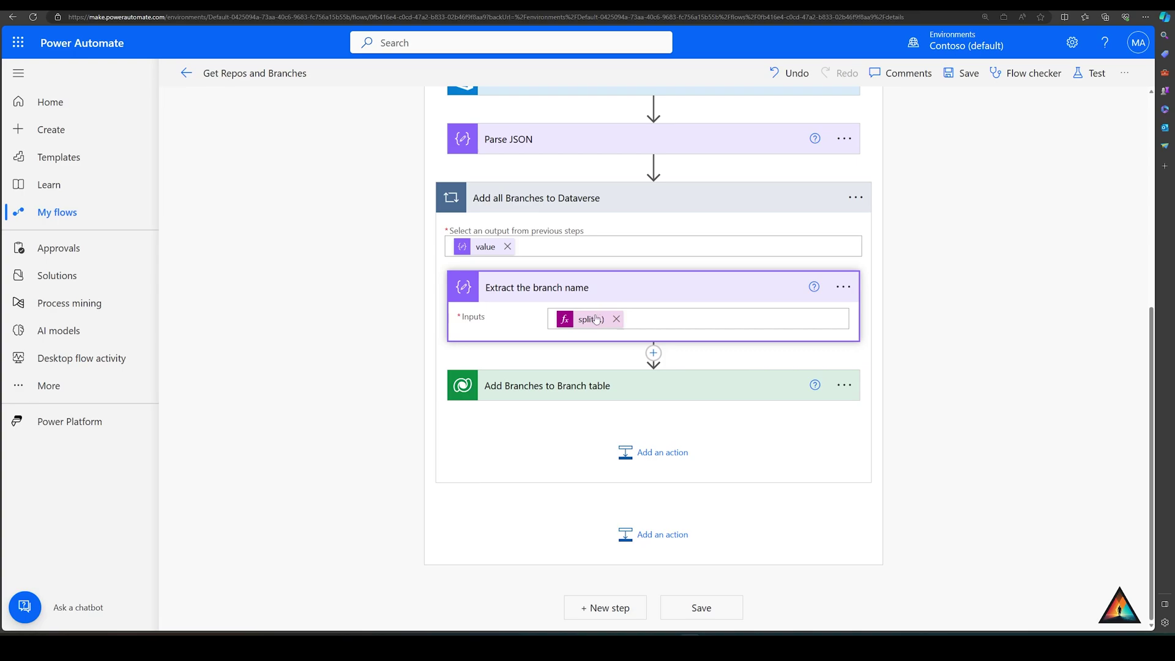
click(592, 319)
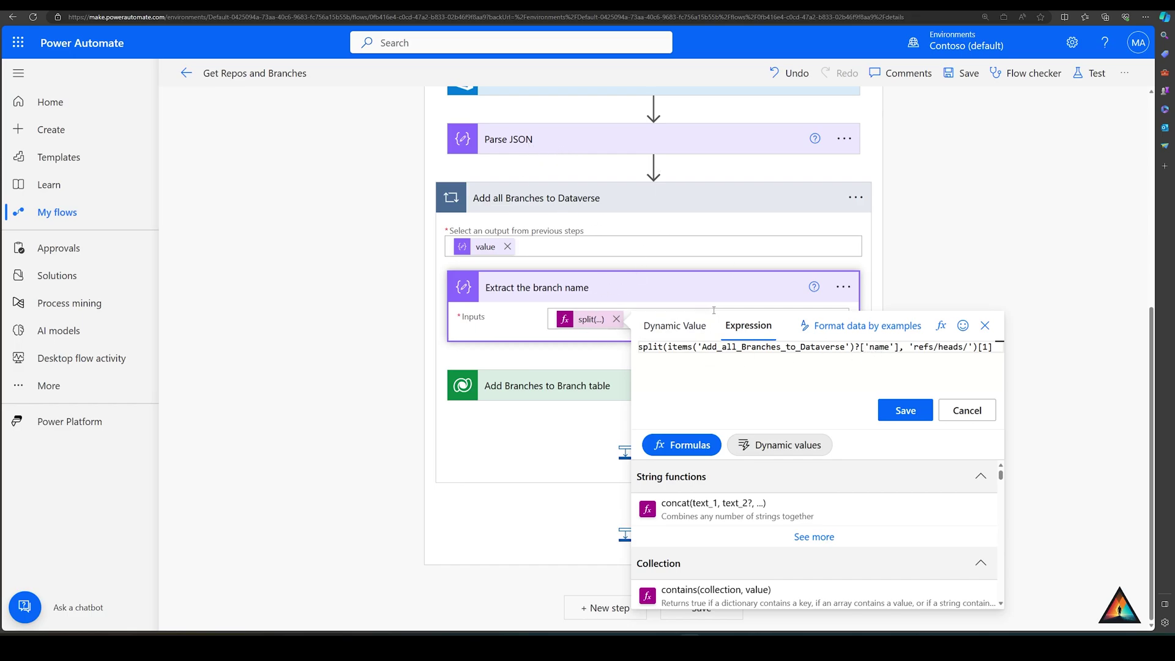
click(984, 325)
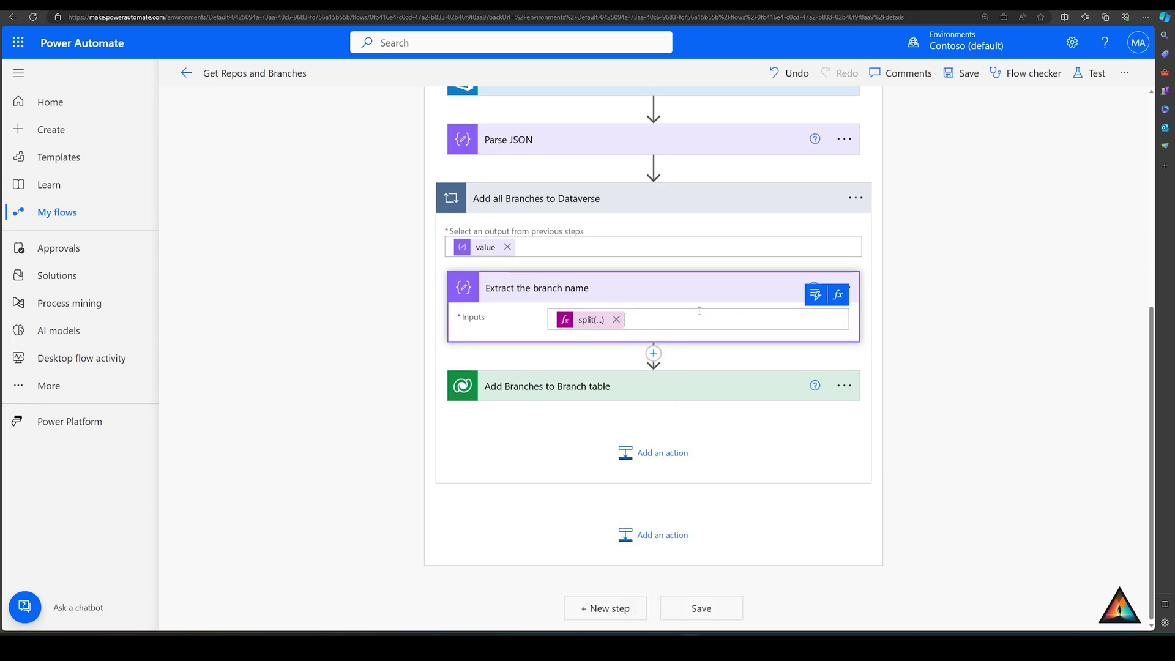
- Browse the Parse JSON dynamic values available for the Inputs field of Extract the branch name, including name
click(819, 295)
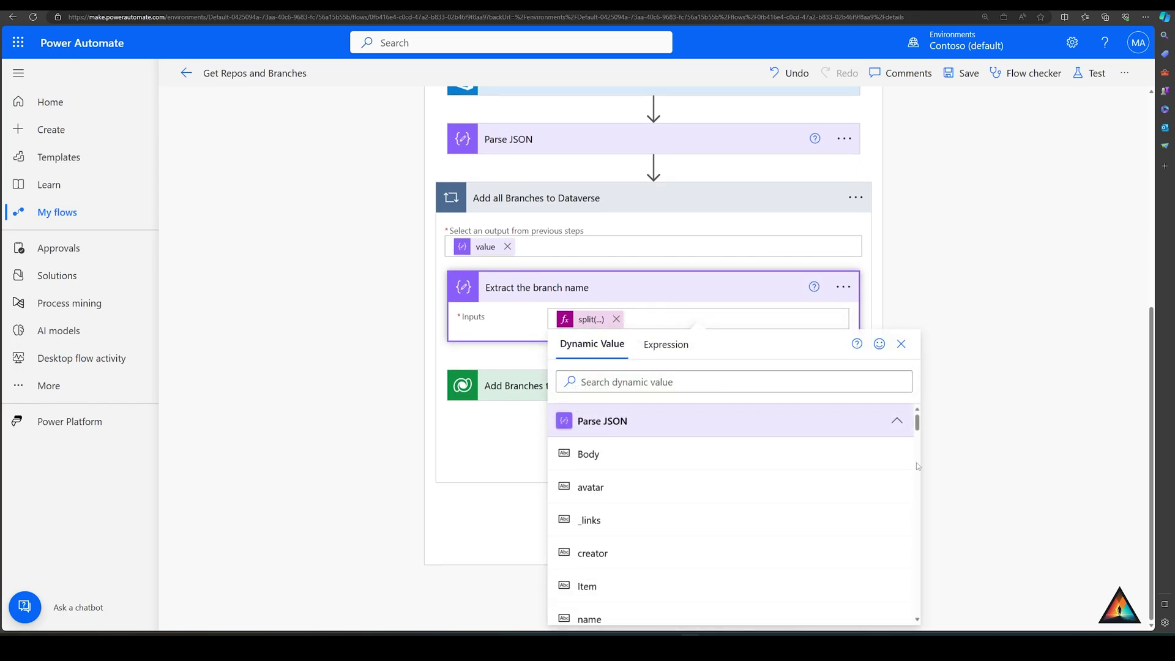
scroll(784, 485, down, 1)
scroll(781, 483, up, 2)
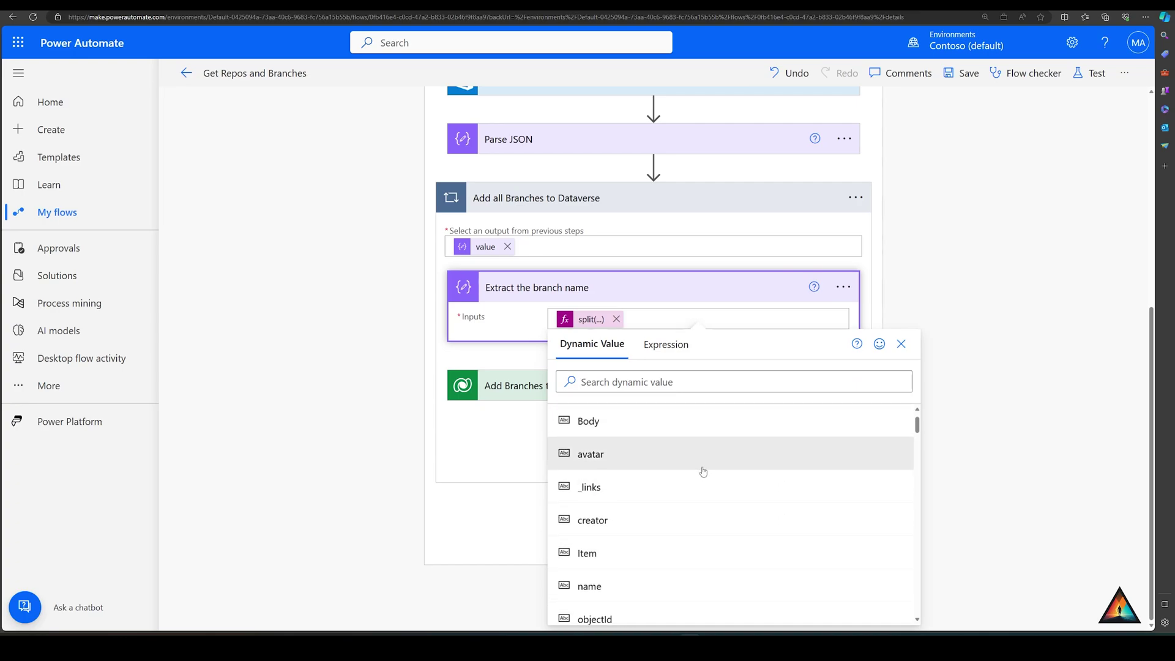
scroll(677, 483, down, 1)
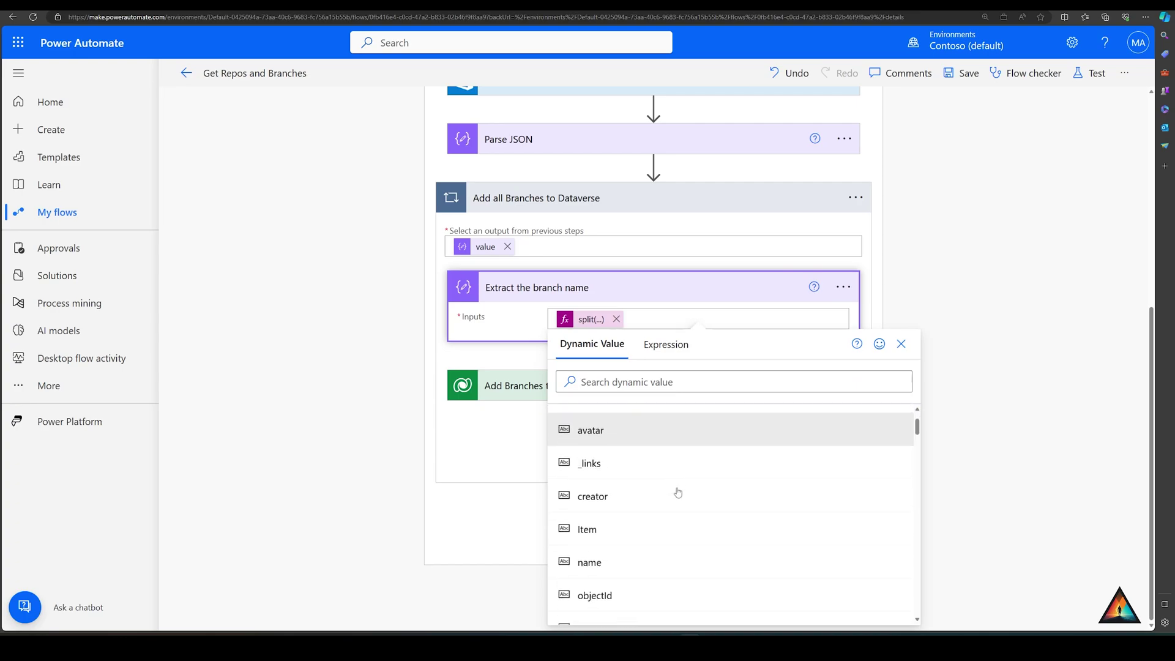
scroll(637, 484, down, 2)
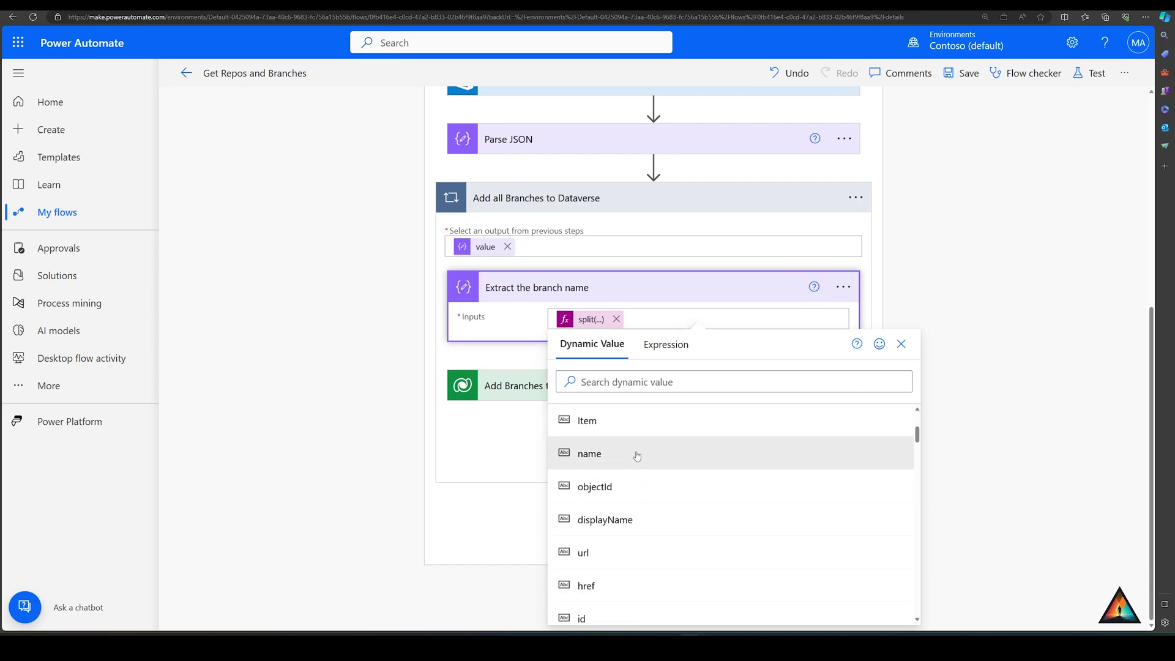
scroll(636, 468, down, 1)
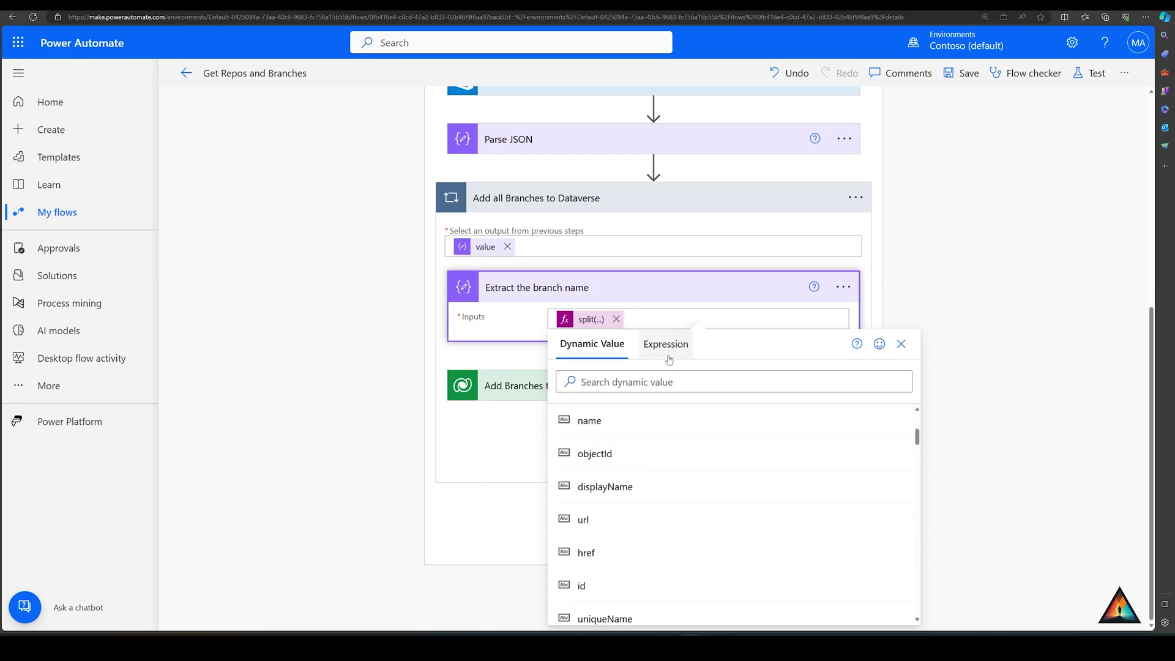
- Open the split expression of Extract the branch name and examine its 'refs/heads/' delimiter
click(580, 324)
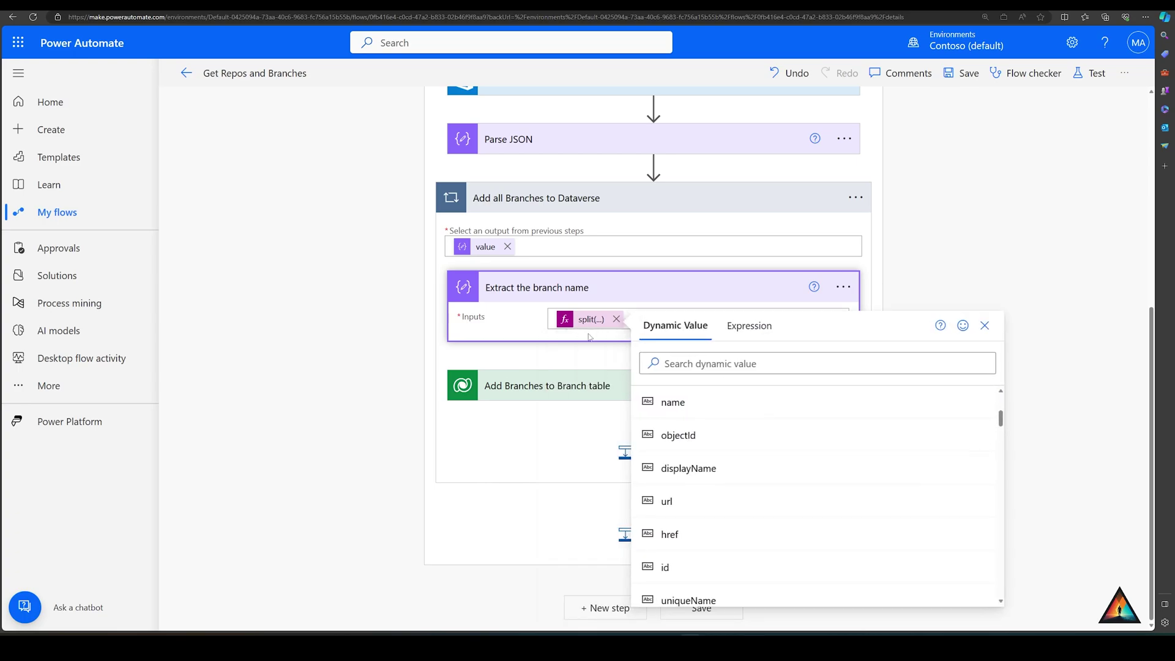
click(737, 327)
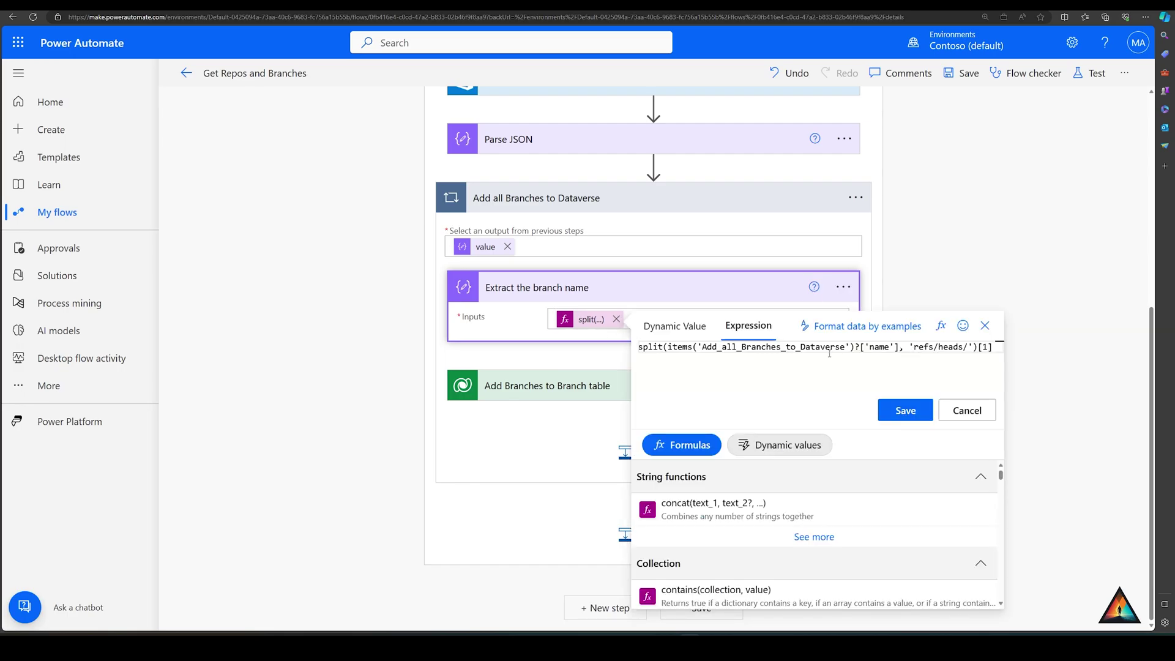
drag(912, 347, 963, 347)
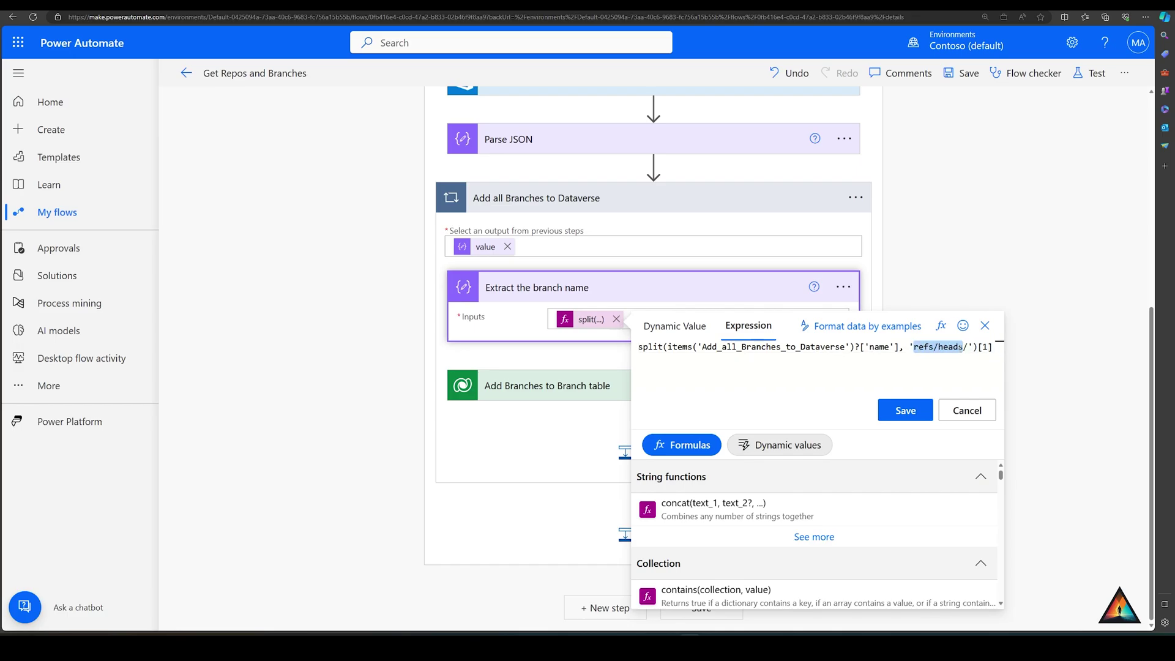
click(964, 347)
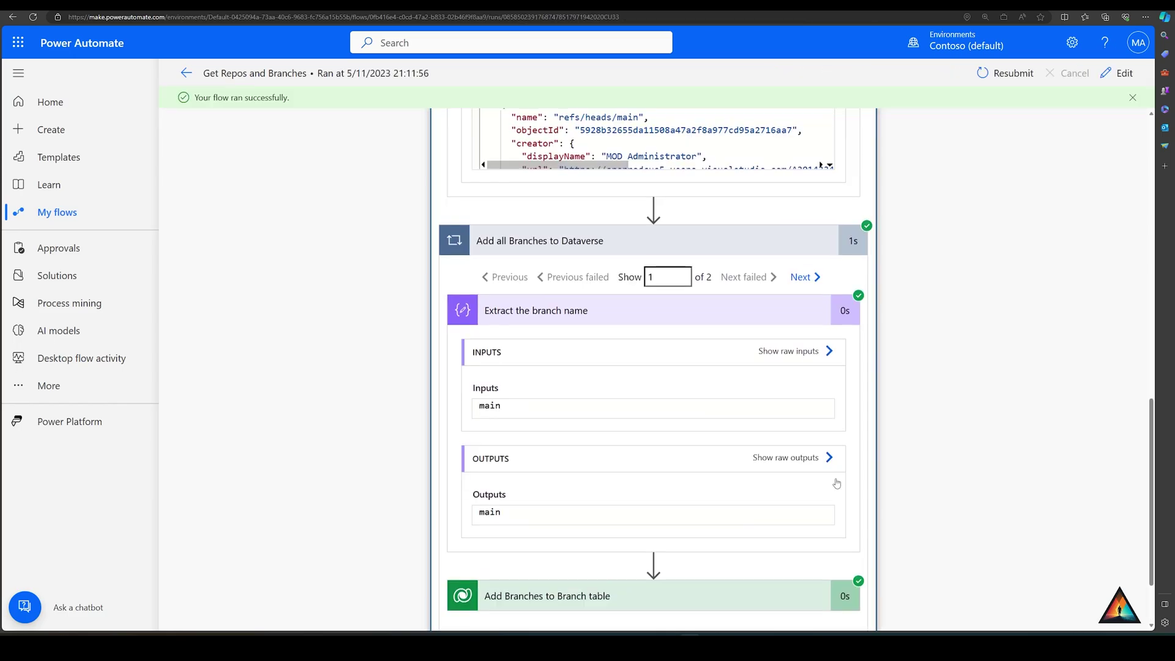
- In the flow run, compare the branch names in the Parse JSON output with the extracted branch name of the second loop iteration
scroll(594, 491, up, 3)
scroll(595, 490, down, 1)
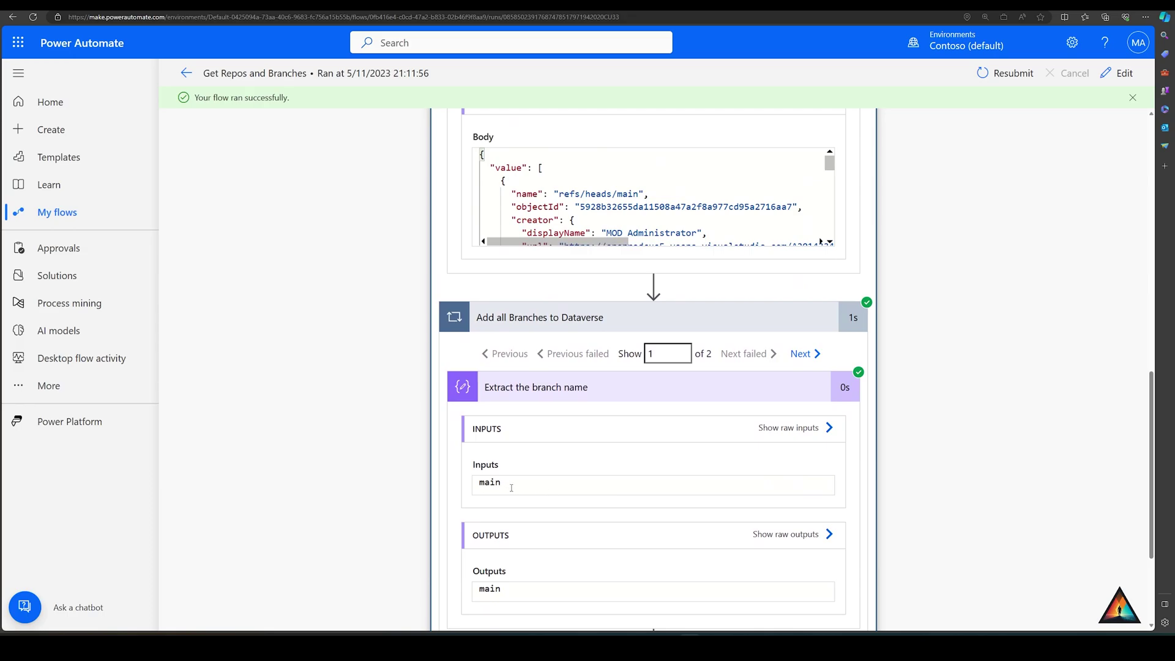
scroll(553, 488, up, 4)
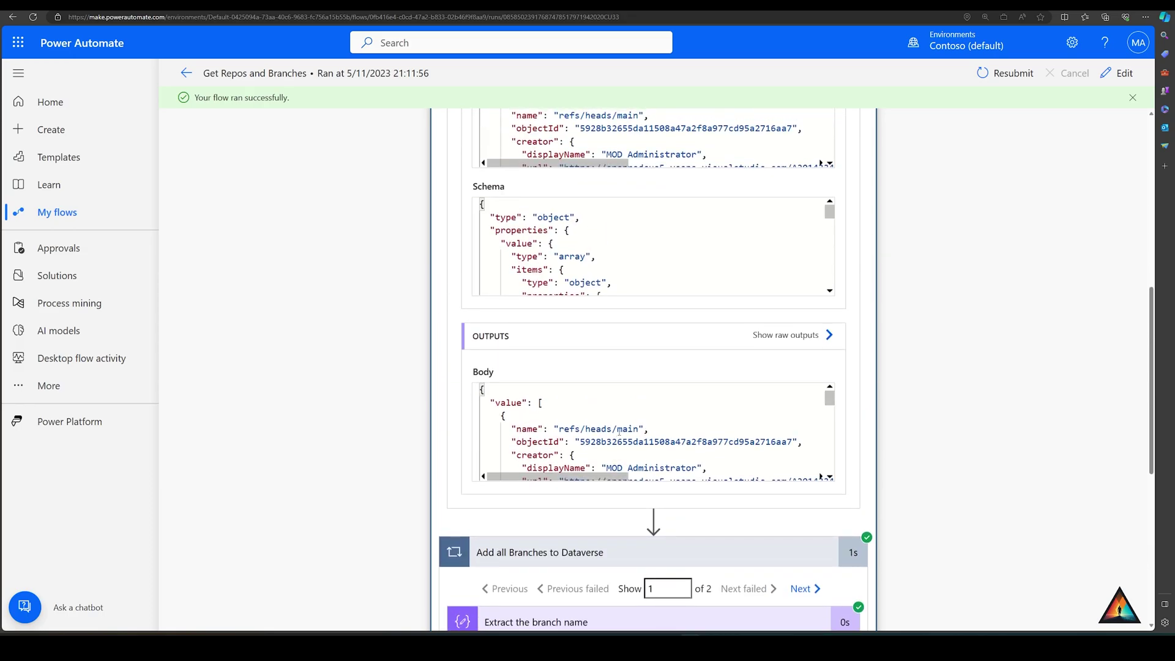
drag(651, 428, 563, 417)
scroll(570, 422, down, 4)
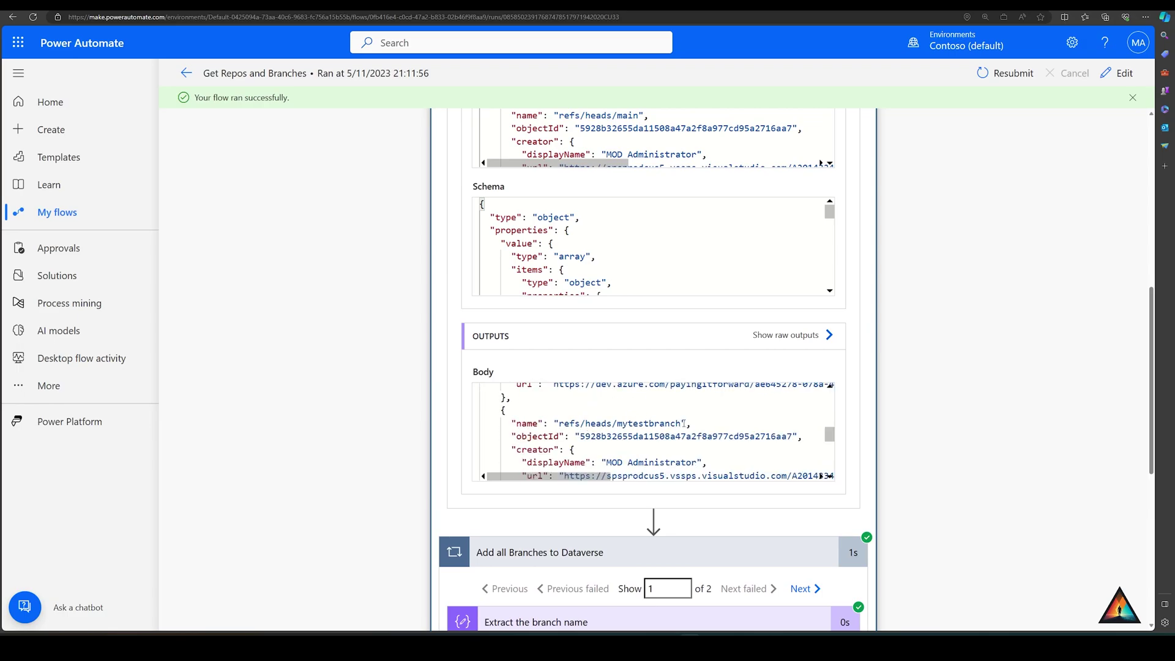
drag(684, 423, 557, 414)
scroll(608, 472, down, 2)
scroll(743, 578, down, 4)
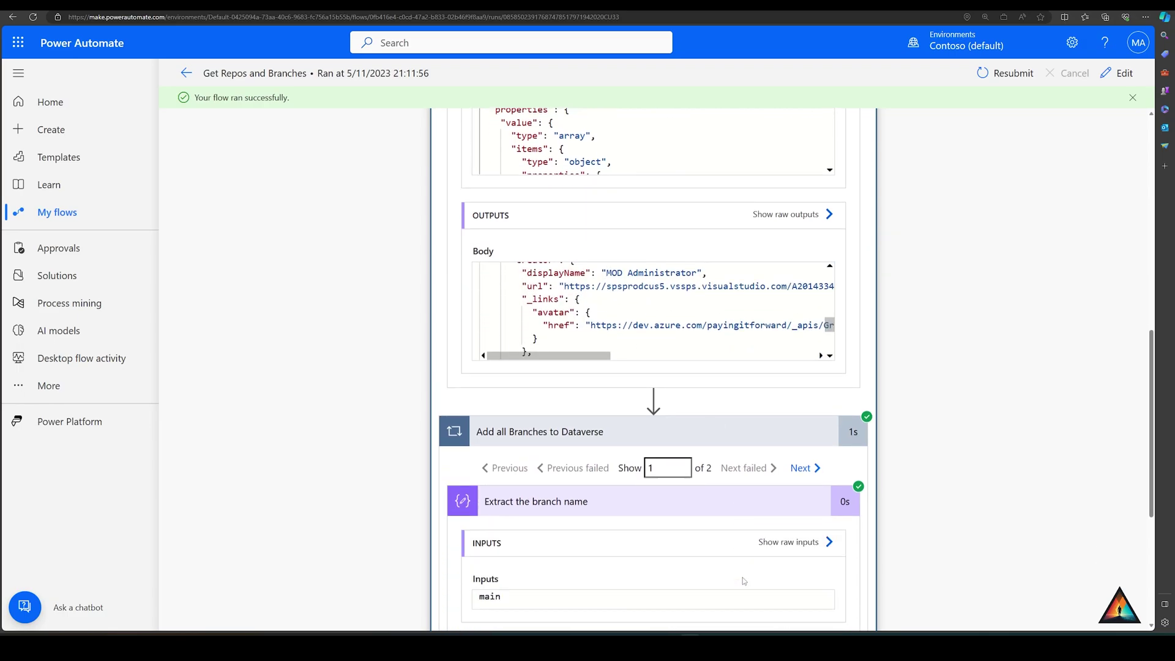
click(799, 355)
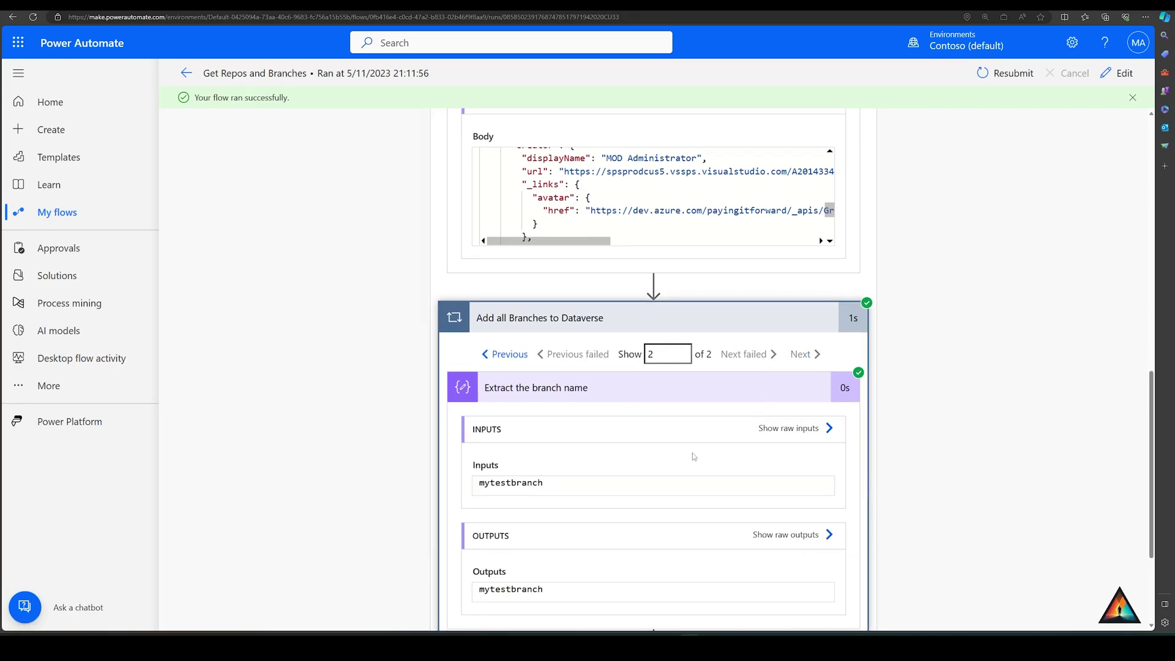
drag(568, 490, 396, 490)
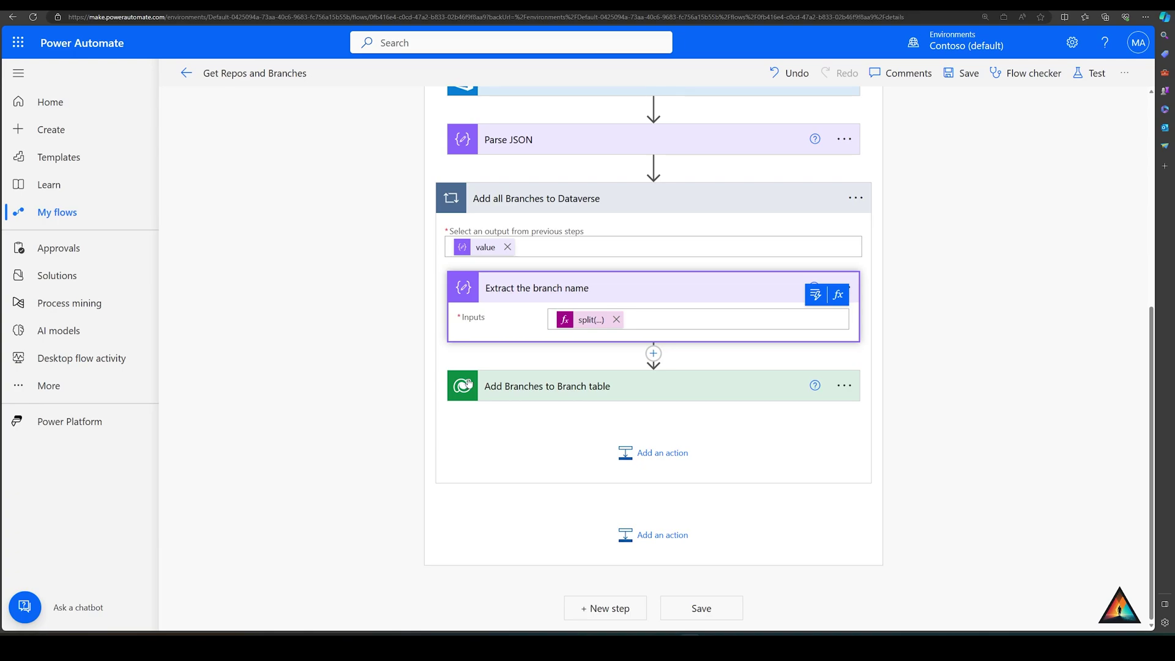
- Expand the Add Branches to Branch table action in the flow and review its column mappings with the advanced options shown
click(535, 388)
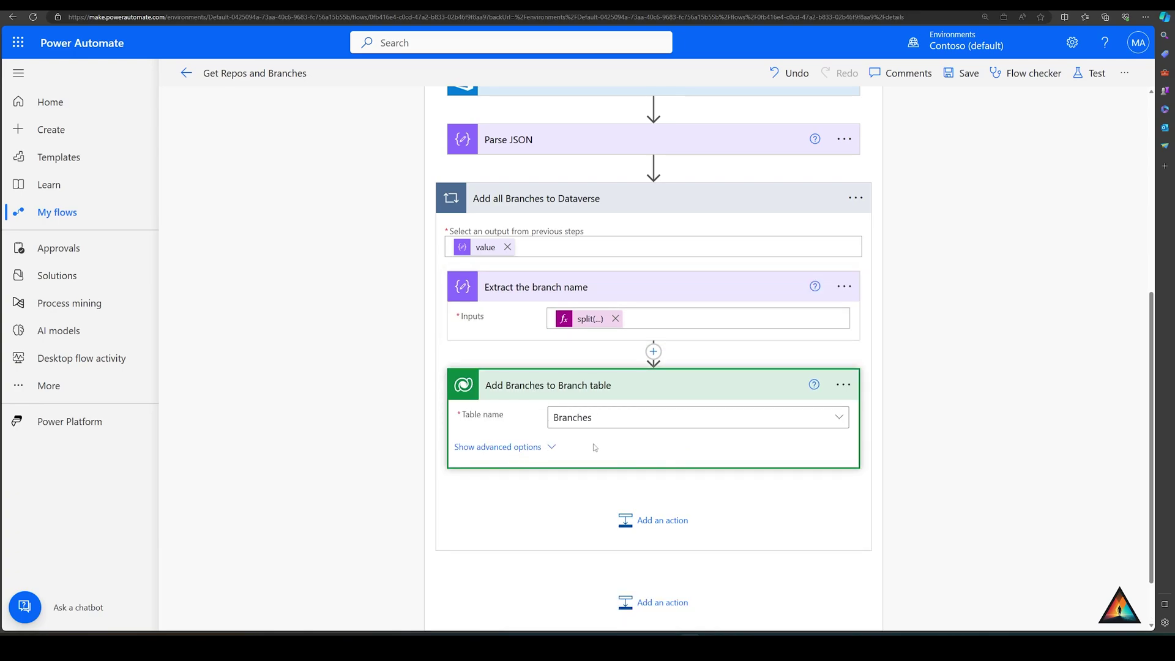
click(527, 448)
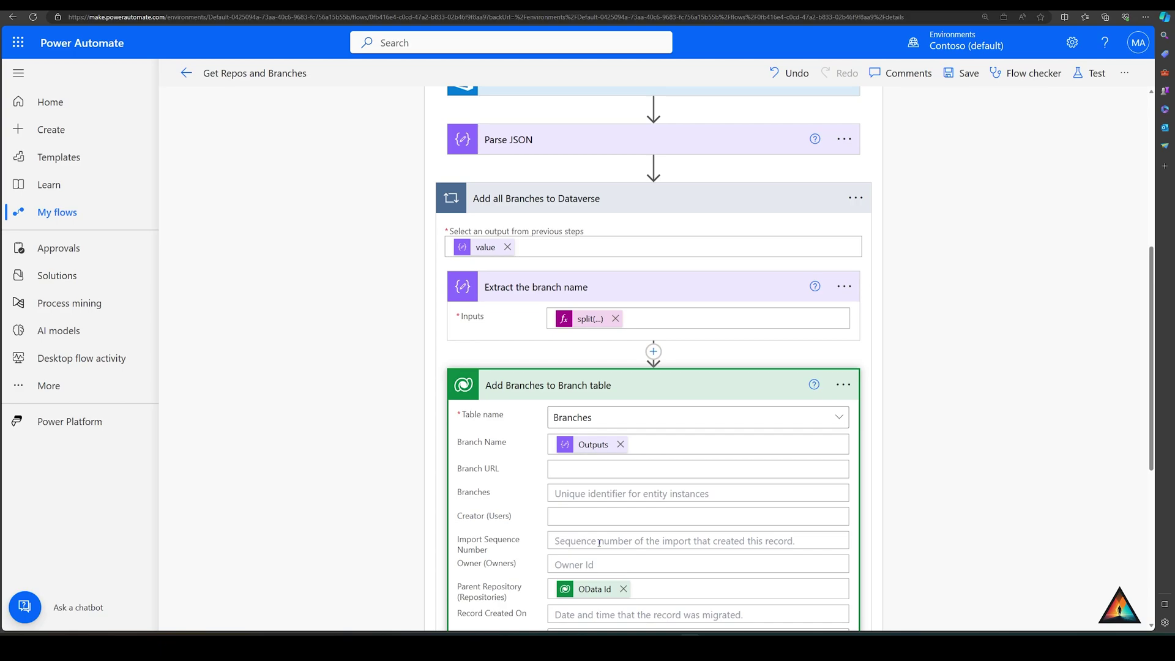
scroll(601, 544, down, 3)
scroll(598, 520, up, 2)
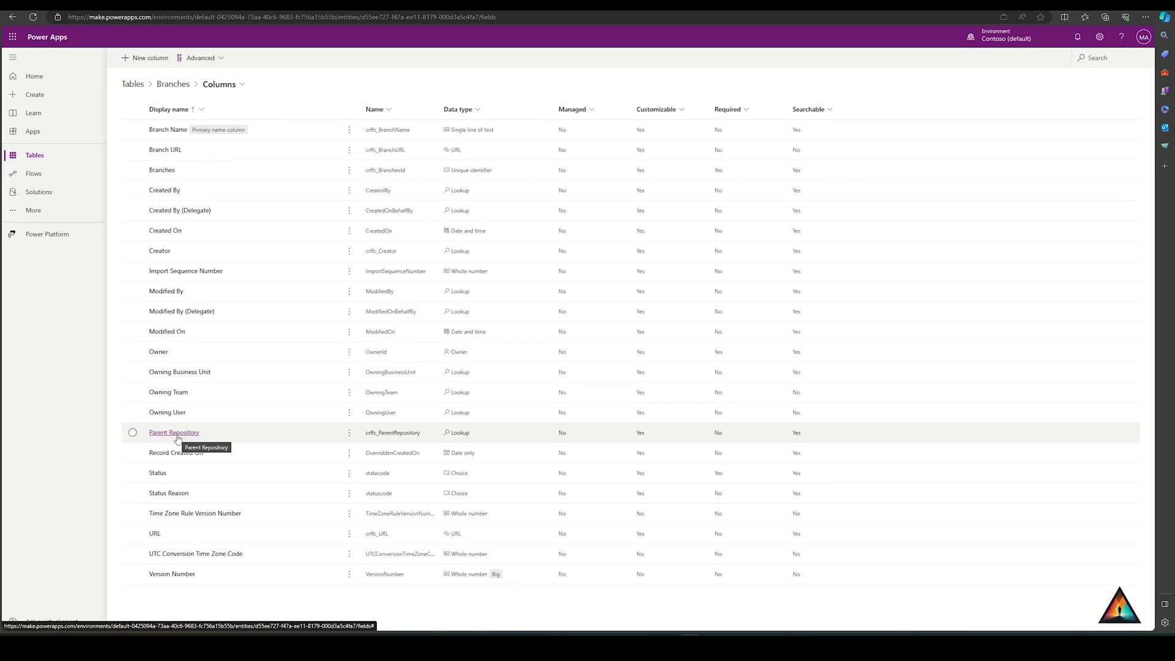
- In Power Apps, inspect the related table and advanced options of the Parent Repository column, cancel the edit and view the Branches table's data
click(174, 433)
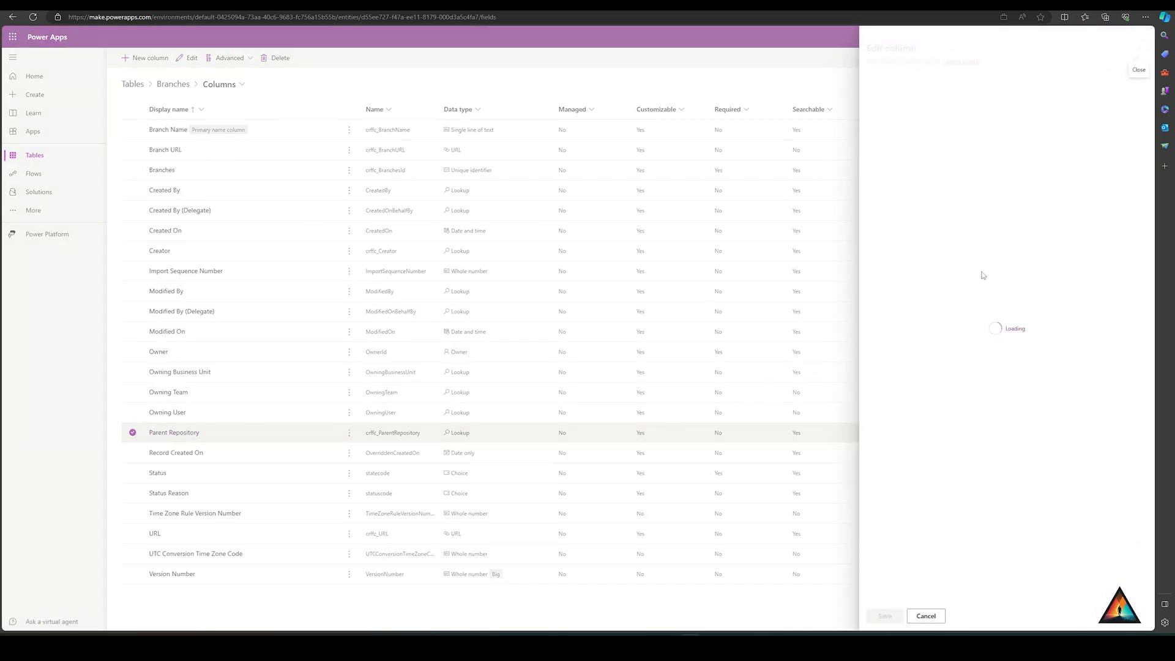
click(910, 303)
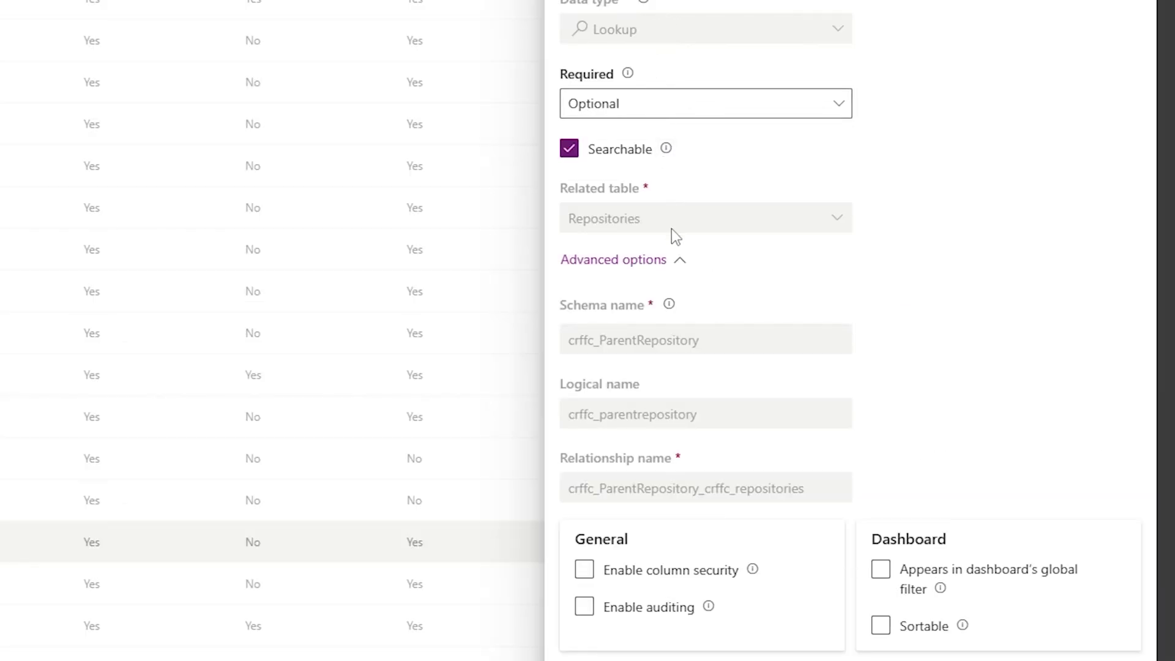
drag(671, 231, 533, 238)
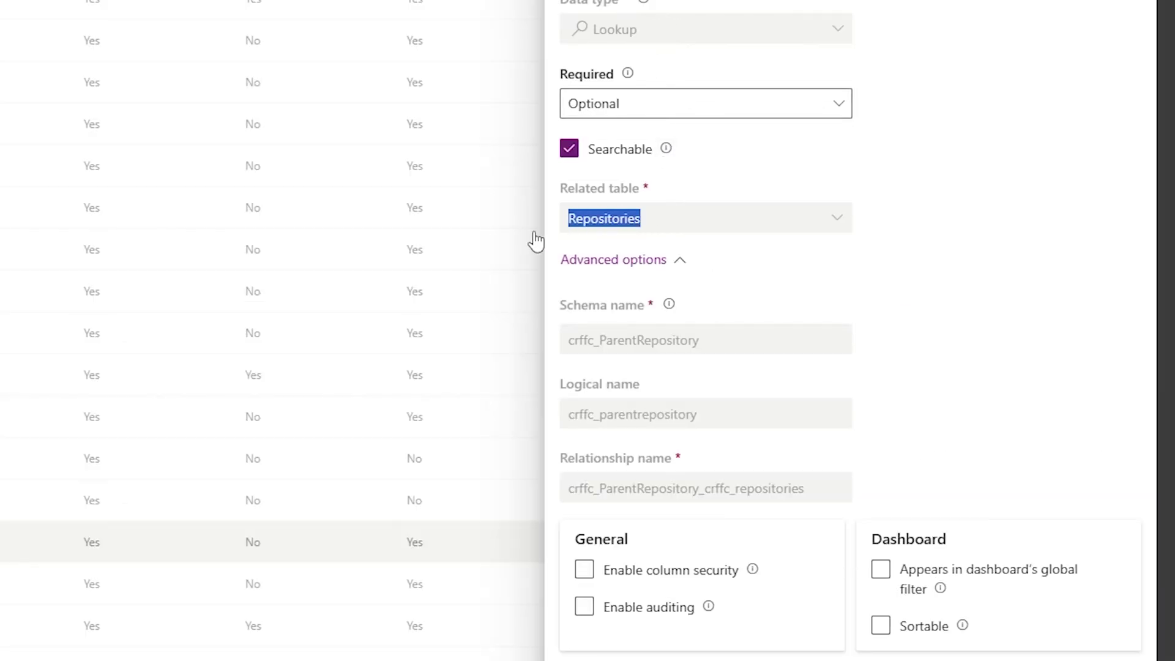
click(849, 251)
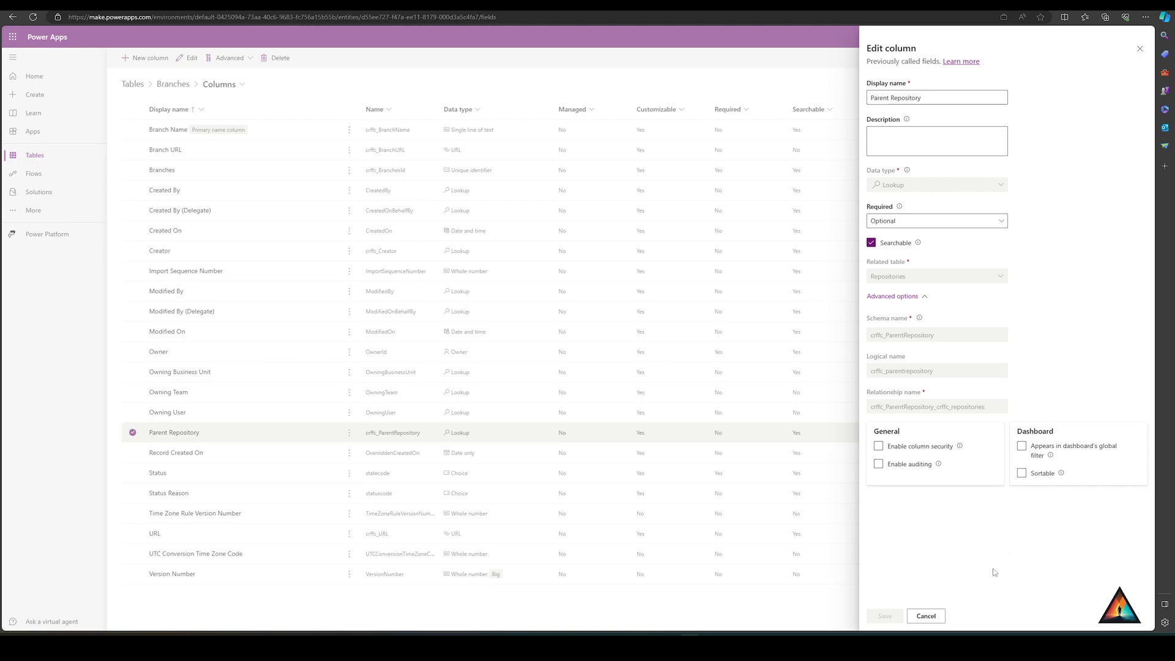
click(925, 615)
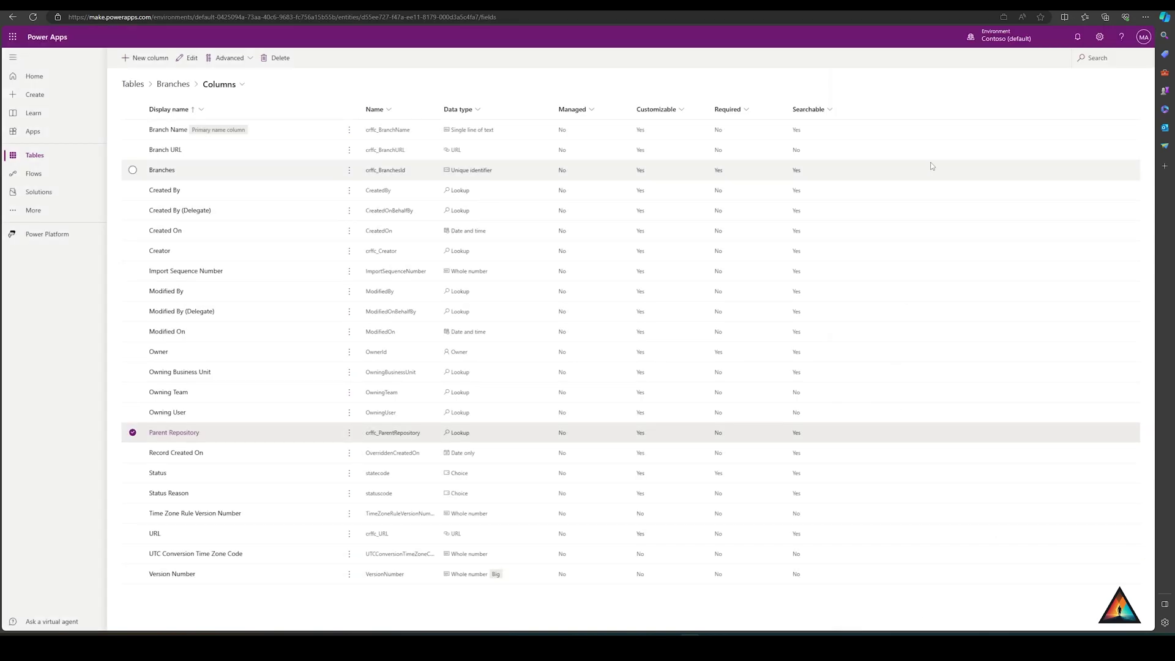
click(164, 89)
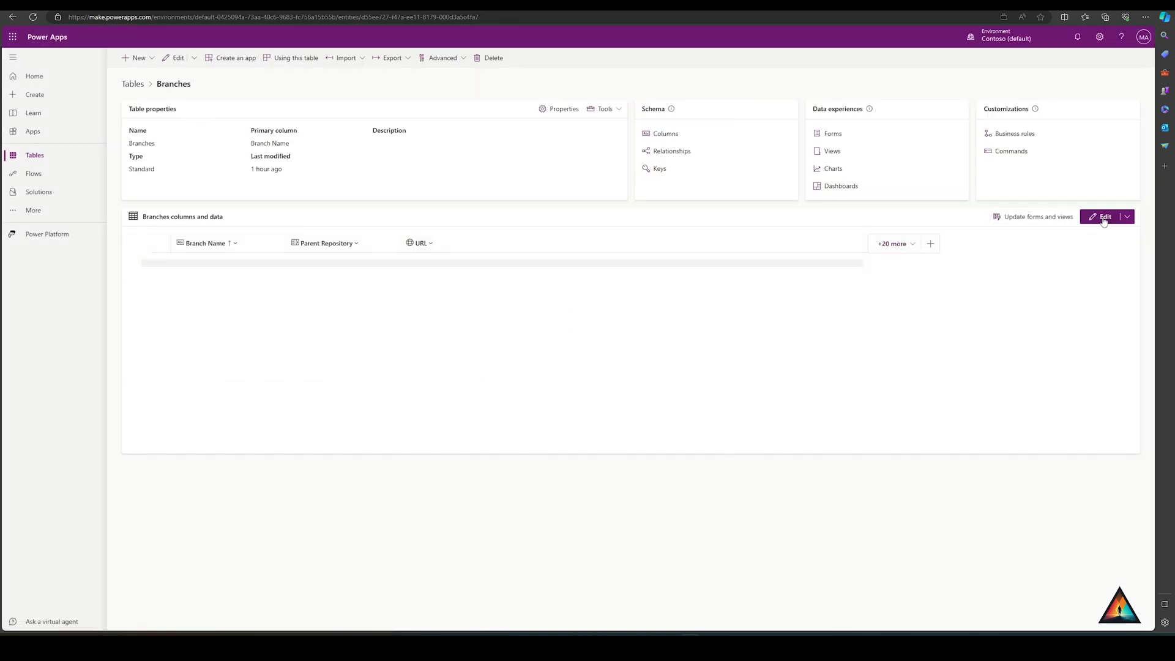
click(350, 268)
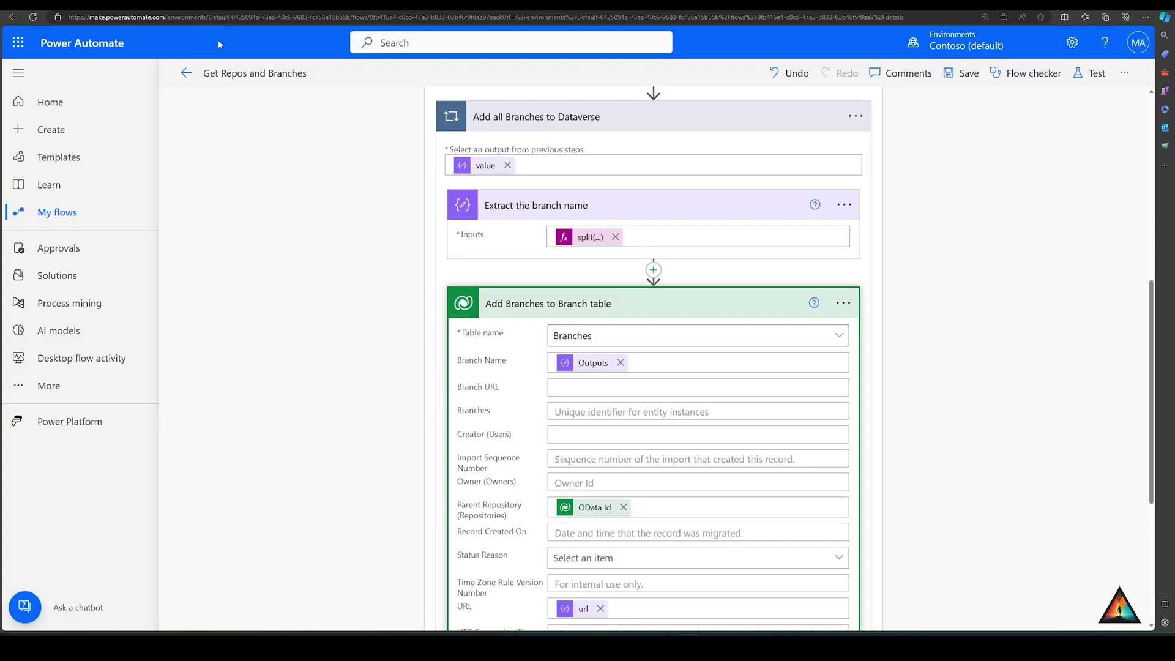
- Back in the flow, review the Parent Repository mapping and the action sequence from List Git repositories to Add Branches to Branch table
scroll(581, 364, down, 3)
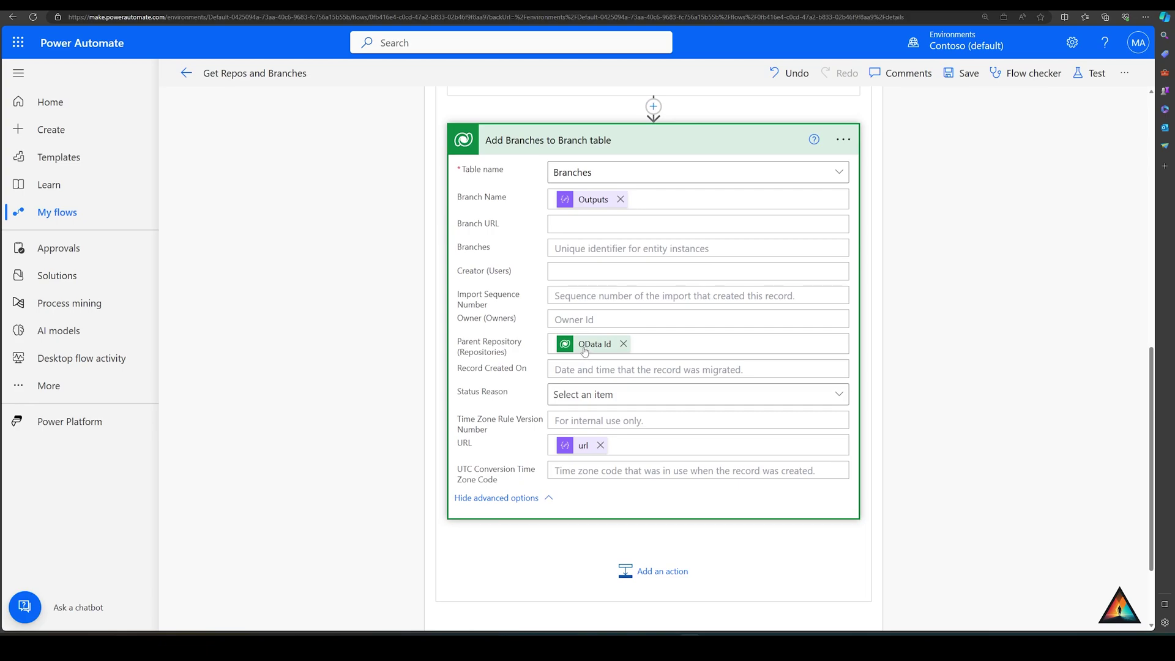
mouse_move(585, 352)
scroll(573, 349, up, 10)
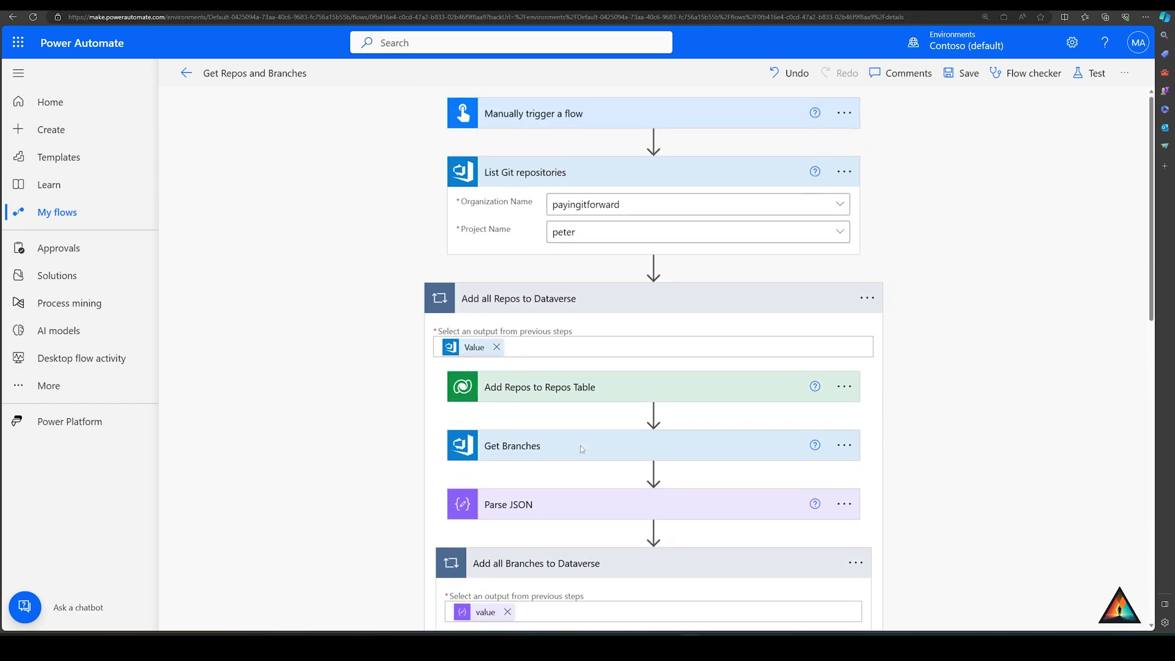
scroll(619, 259, down, 3)
scroll(577, 325, down, 1)
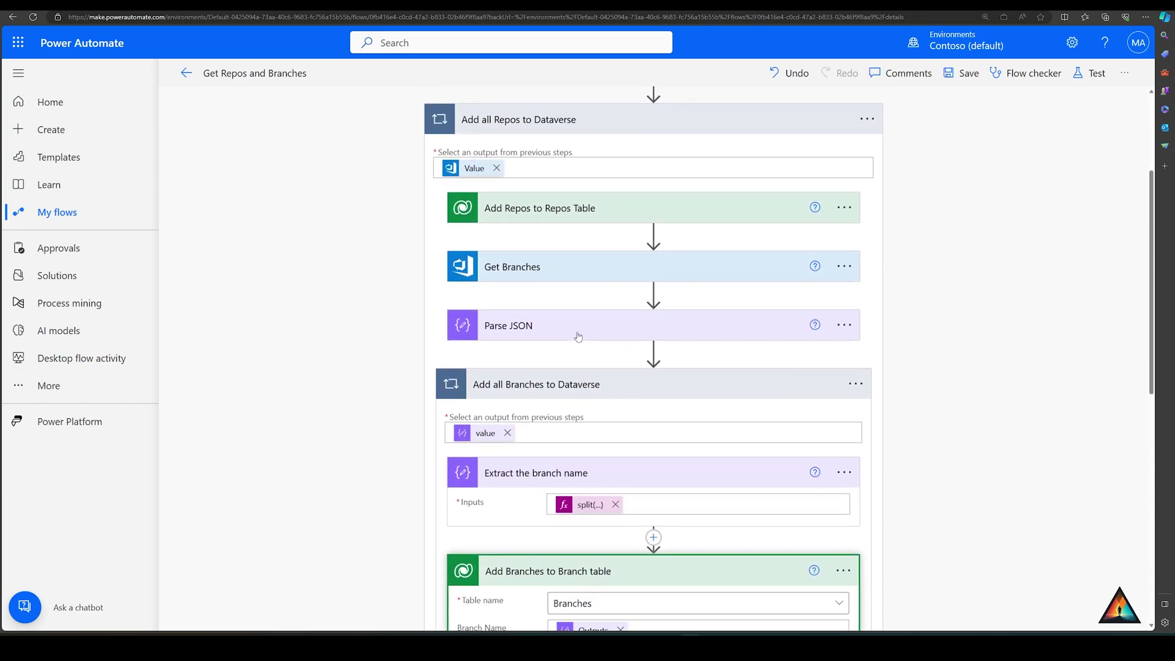
scroll(576, 325, up, 3)
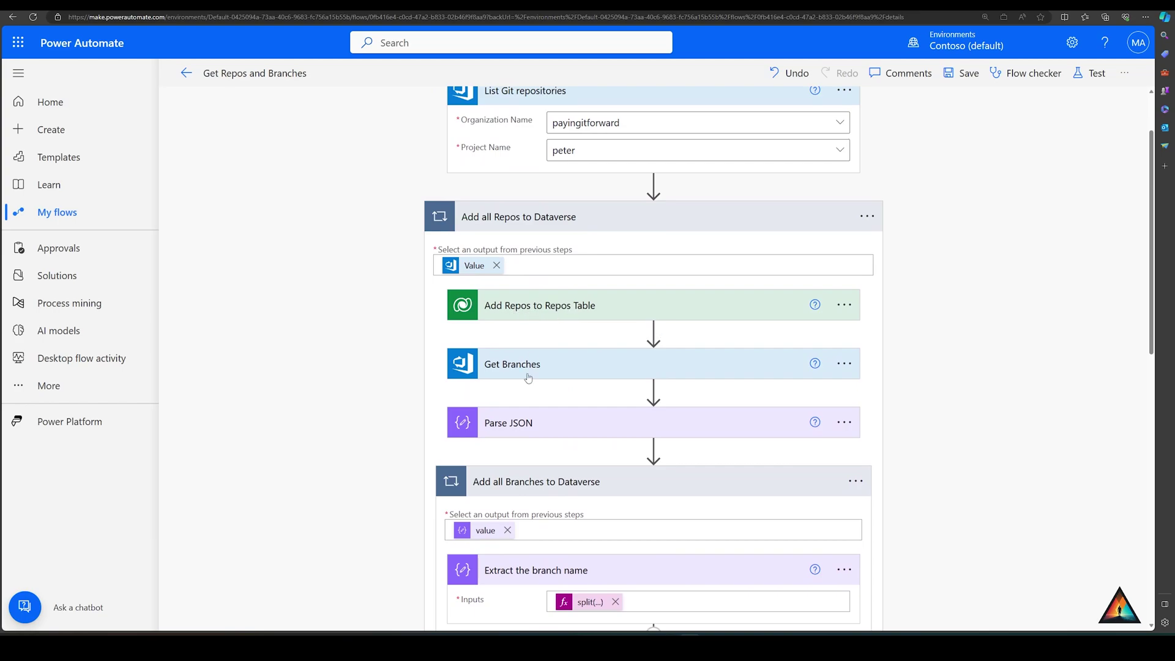
scroll(527, 379, down, 5)
scroll(528, 402, down, 5)
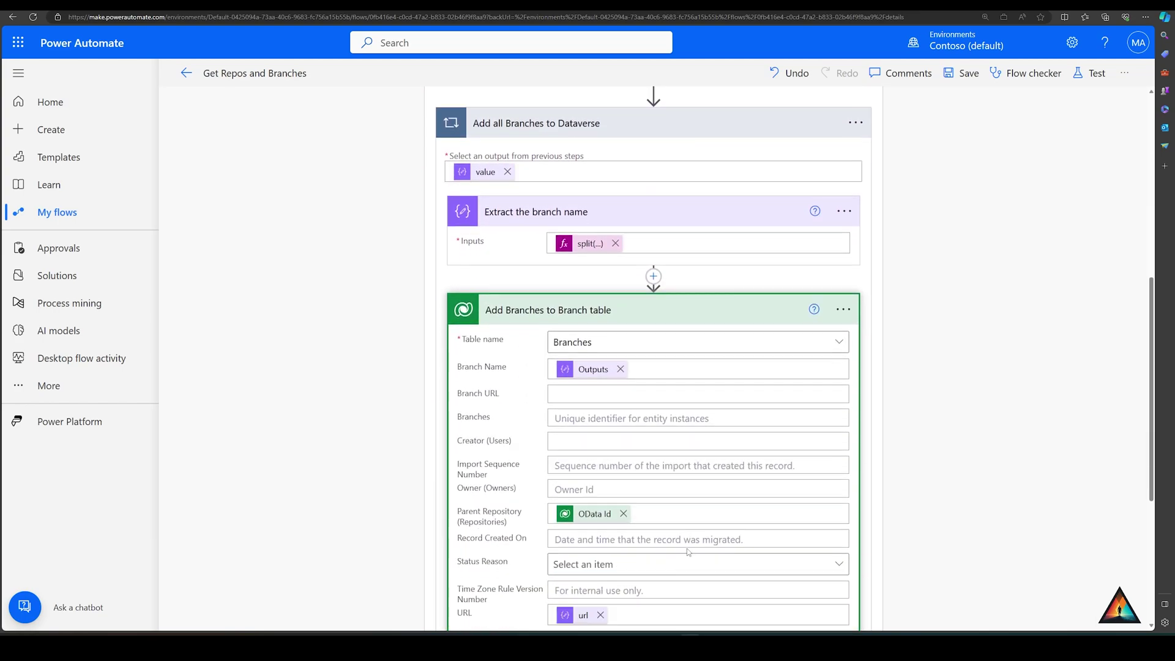
- Look up OData Id under Add Repos to Repos Table in the dynamic values for the branch action's row fields and close the list
click(784, 383)
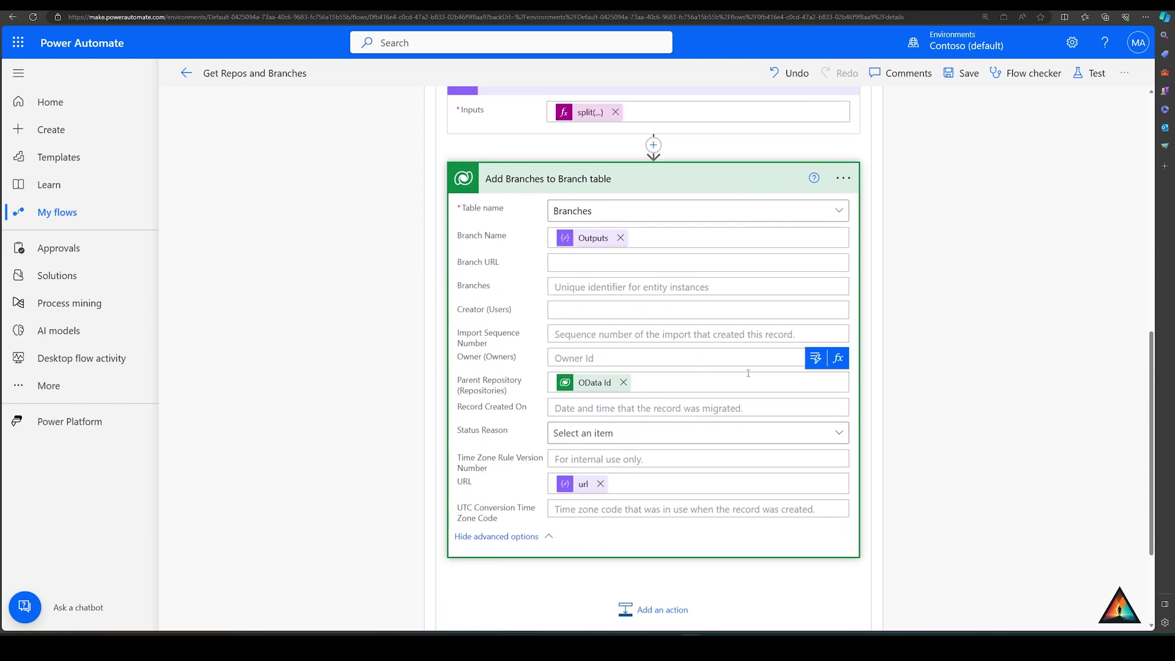
click(817, 361)
click(684, 182)
click(698, 217)
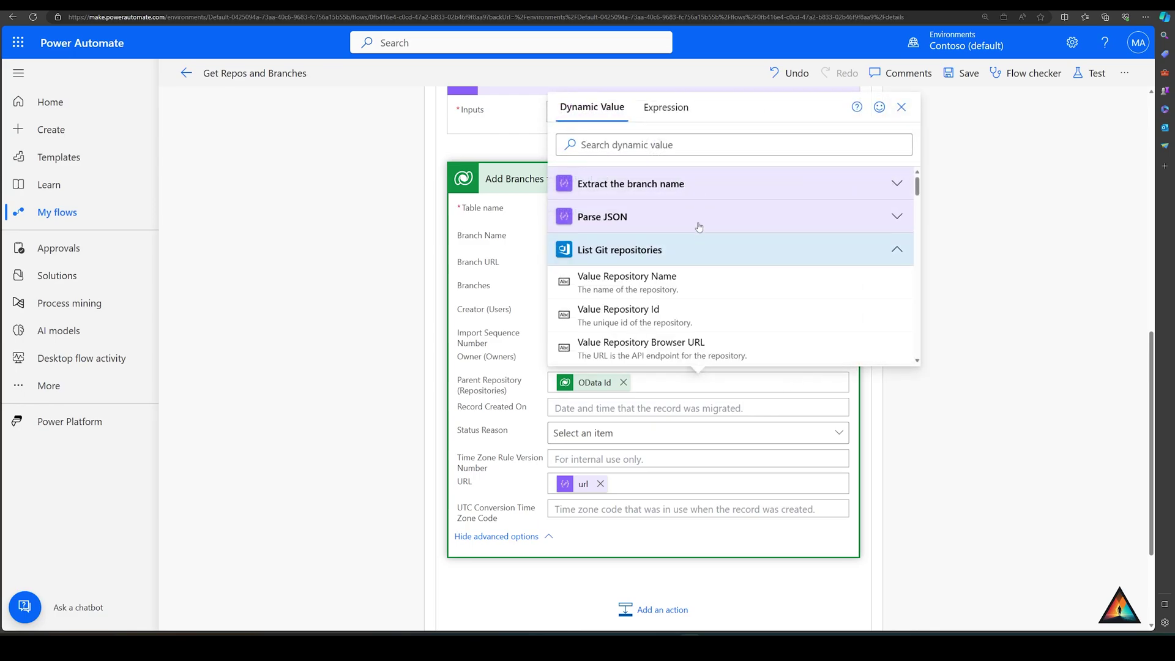
click(701, 251)
click(714, 279)
click(708, 316)
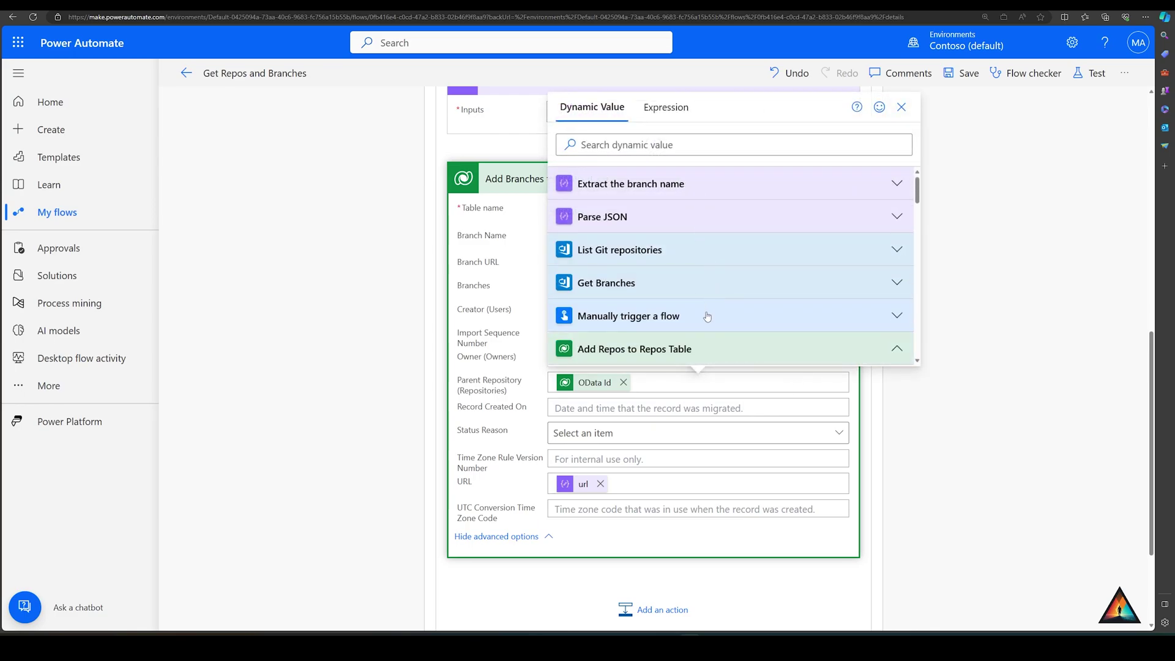
scroll(696, 307, down, 2)
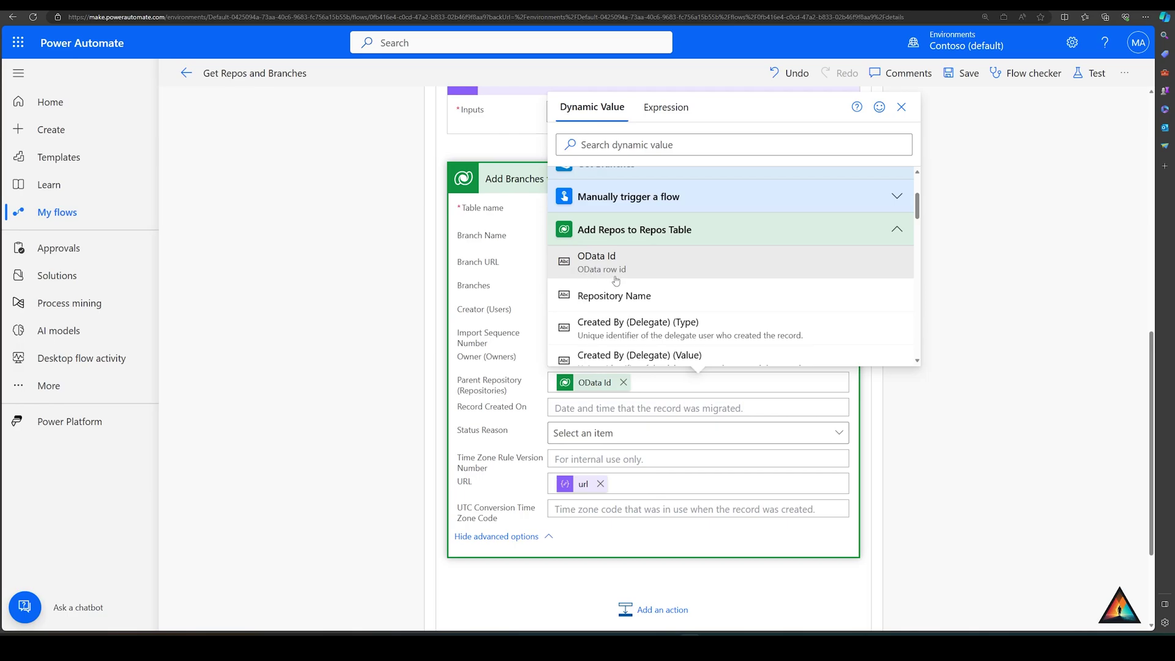
click(680, 384)
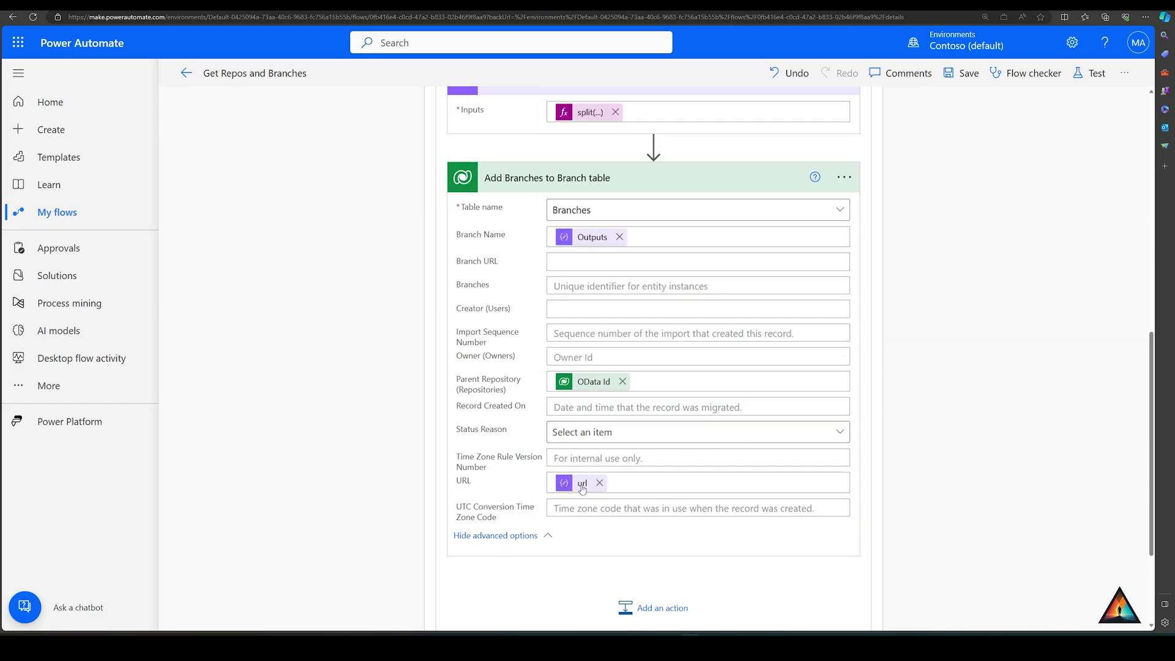
- Collapse the Add all Repos to Dataverse loop and the List Git repositories action in the flow
scroll(582, 488, down, 3)
scroll(584, 487, up, 15)
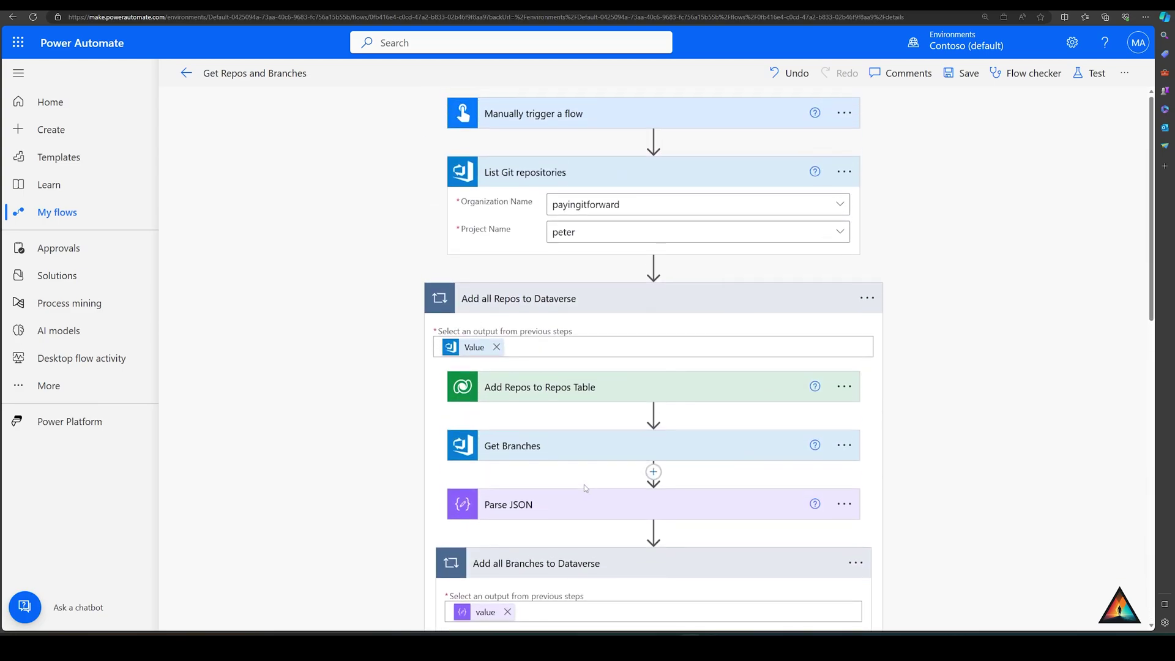
click(566, 300)
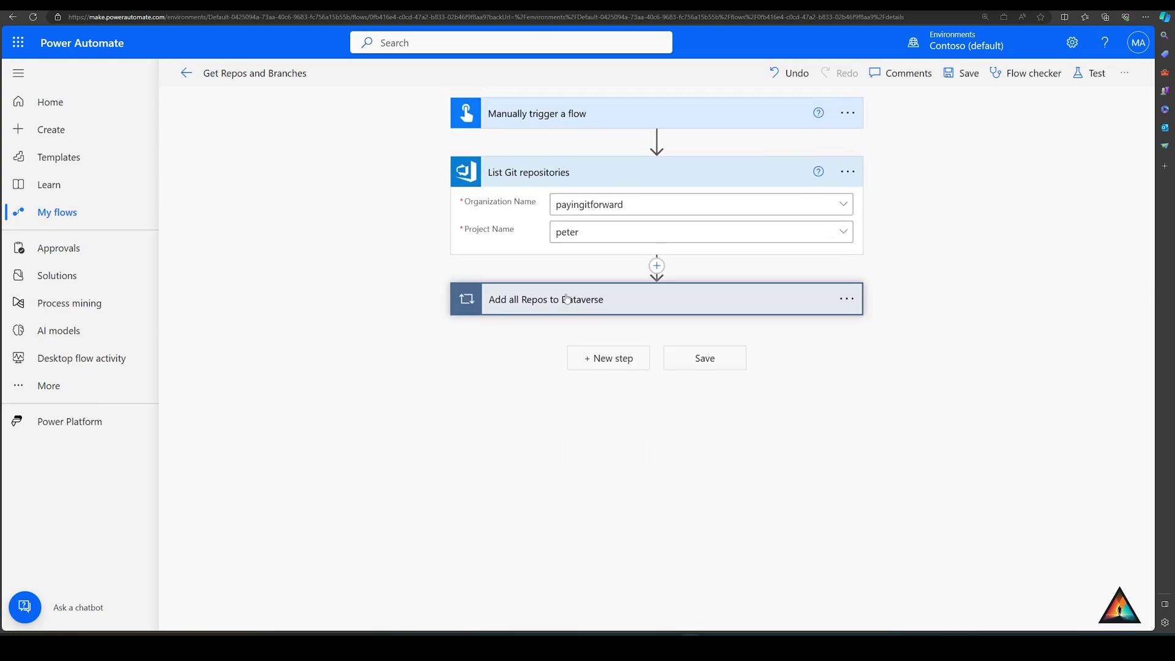
click(579, 178)
- Save the Get Repos and Branches flow, test it manually and open the completed run
click(1089, 73)
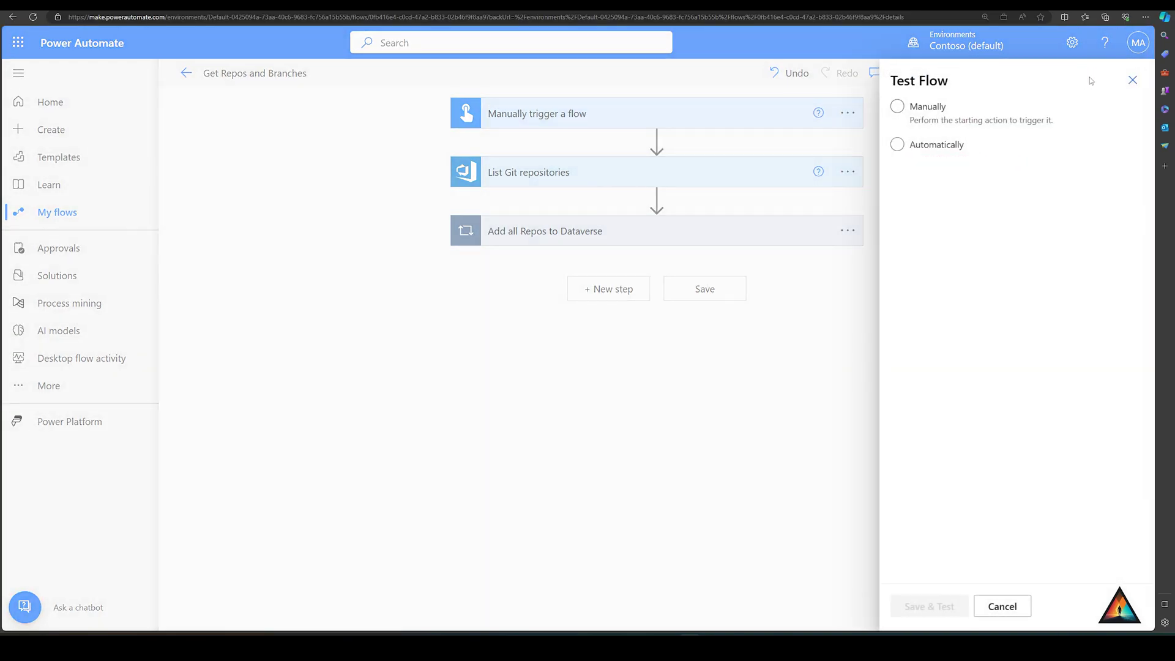
click(991, 126)
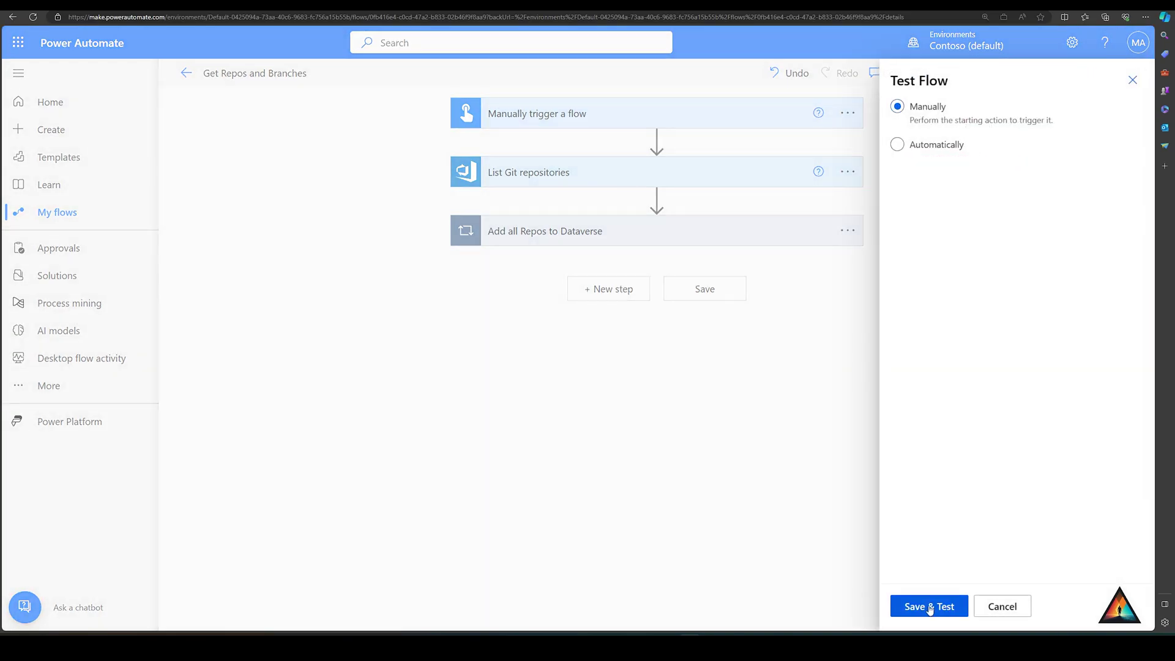
click(930, 607)
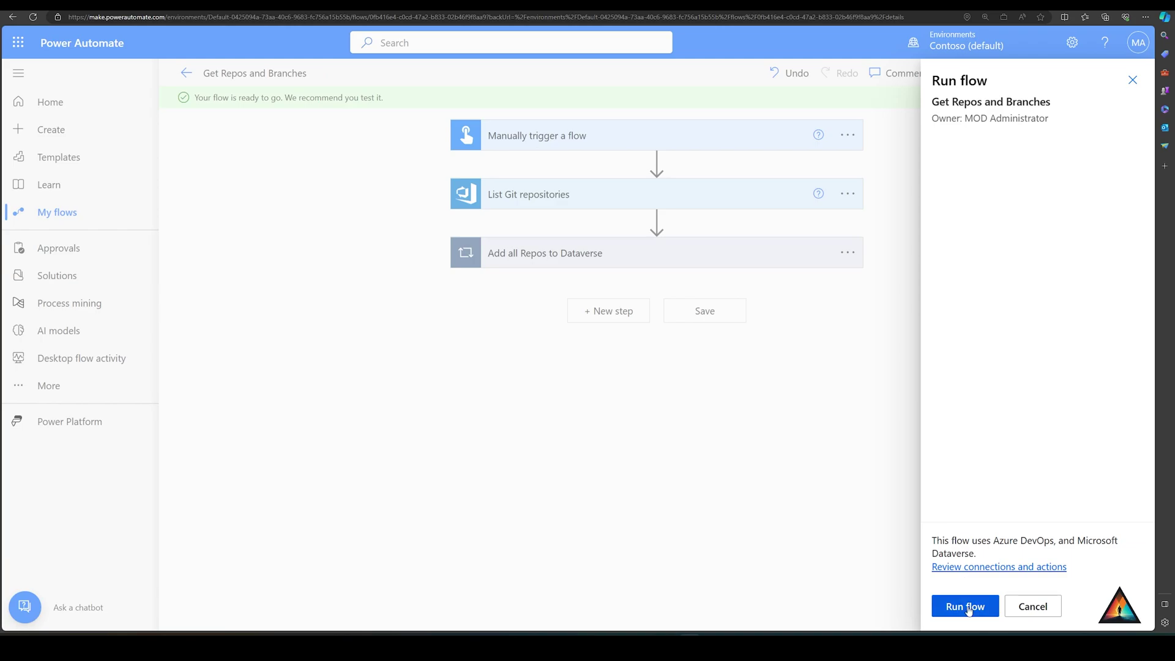
click(966, 606)
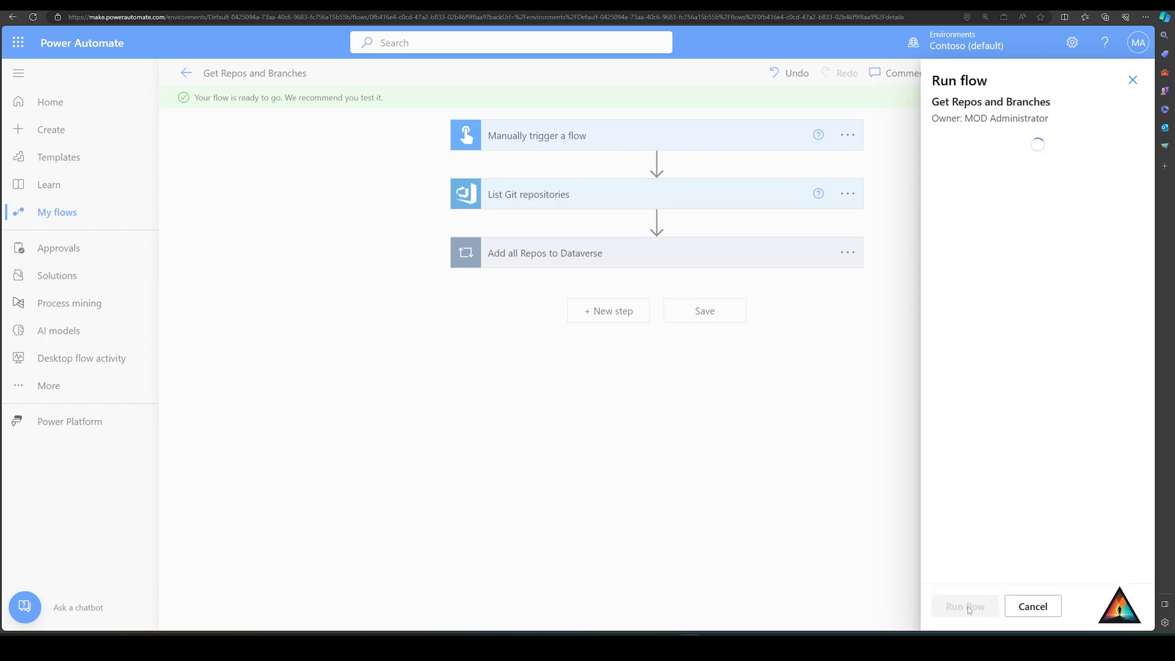
click(959, 607)
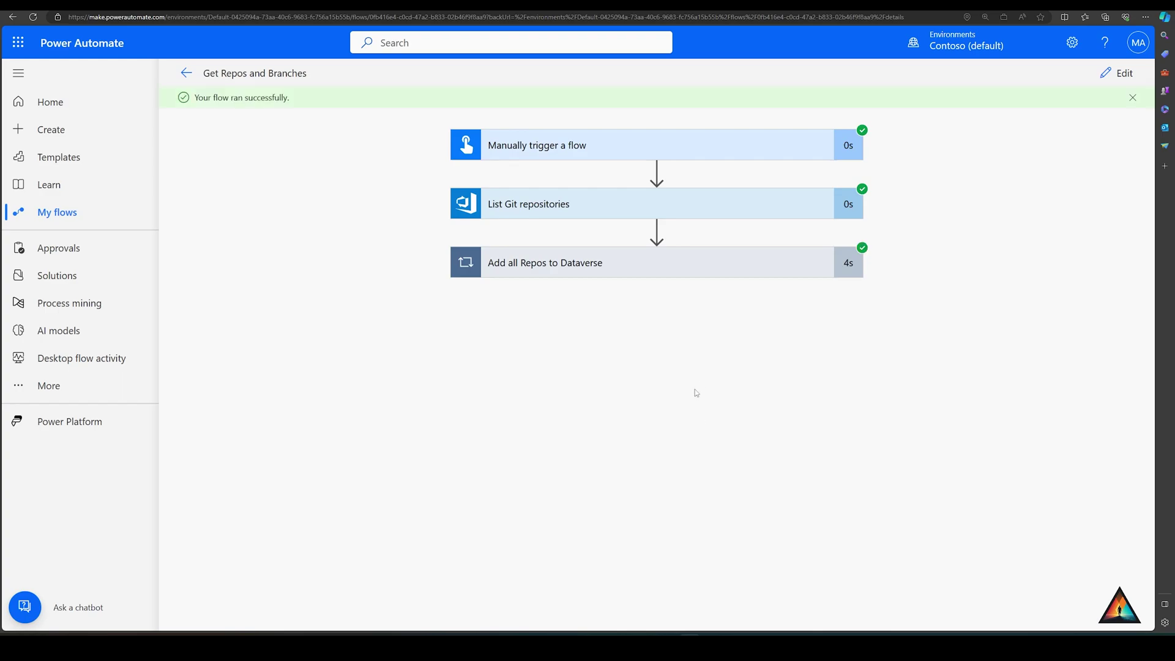
- Expand the repository and branch loops in the run results and go to the third repository iteration
click(768, 275)
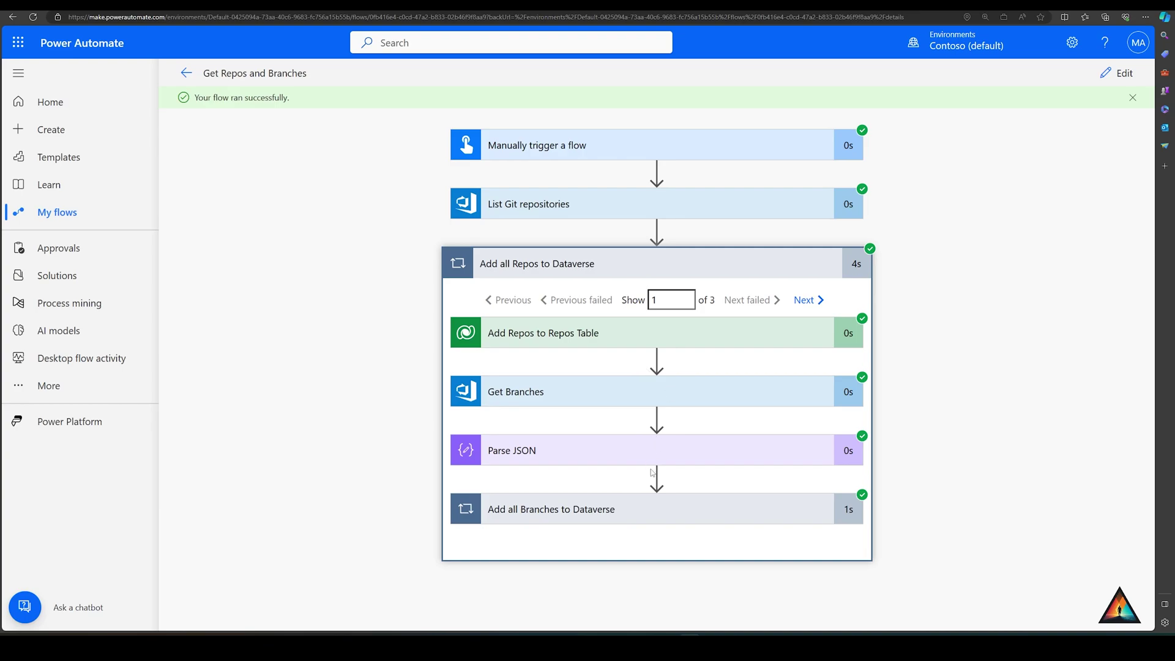
click(649, 508)
scroll(648, 508, down, 2)
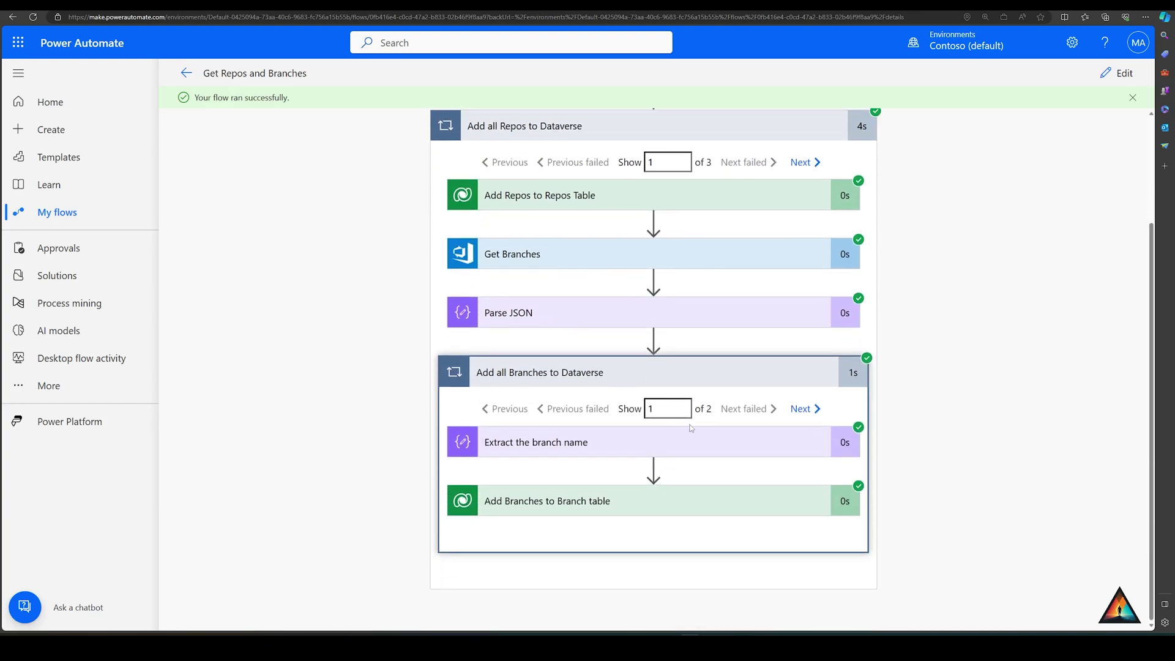
click(801, 165)
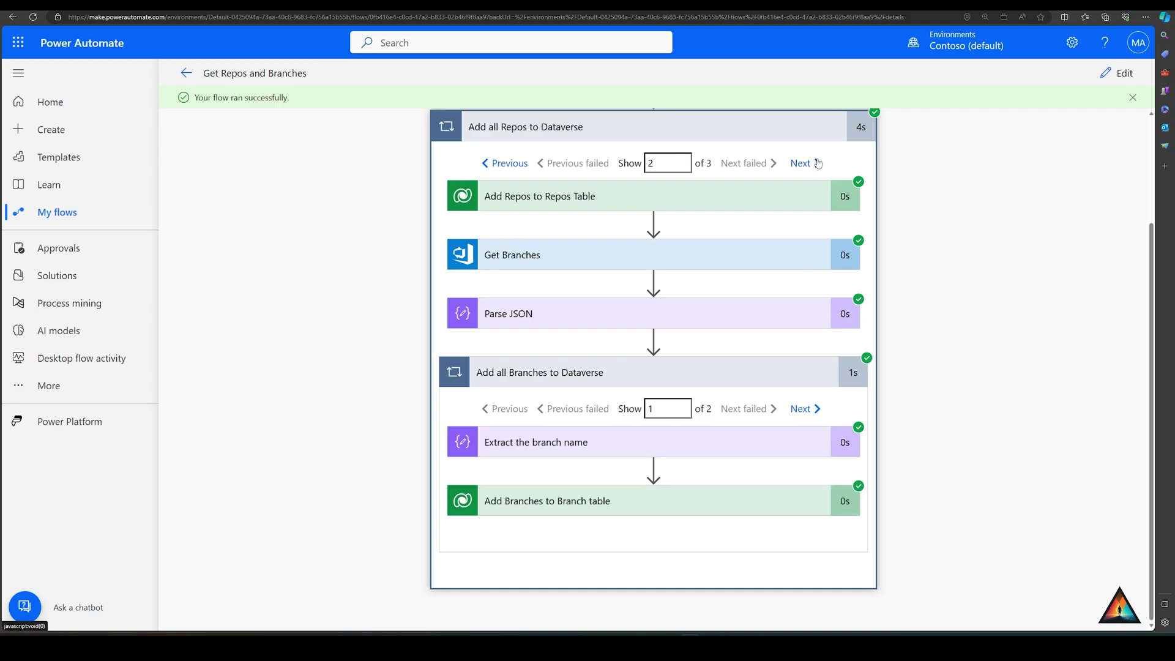
click(818, 162)
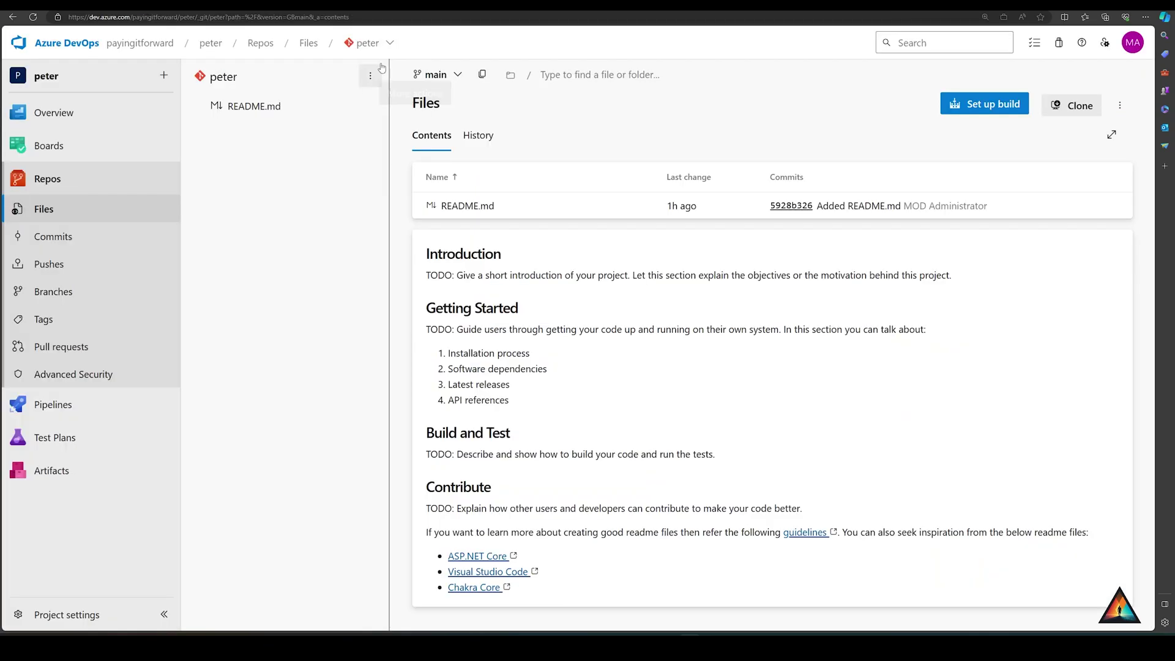
- In Azure DevOps, check the branch lists of the peter, test1 and test2 repositories
click(454, 80)
click(455, 88)
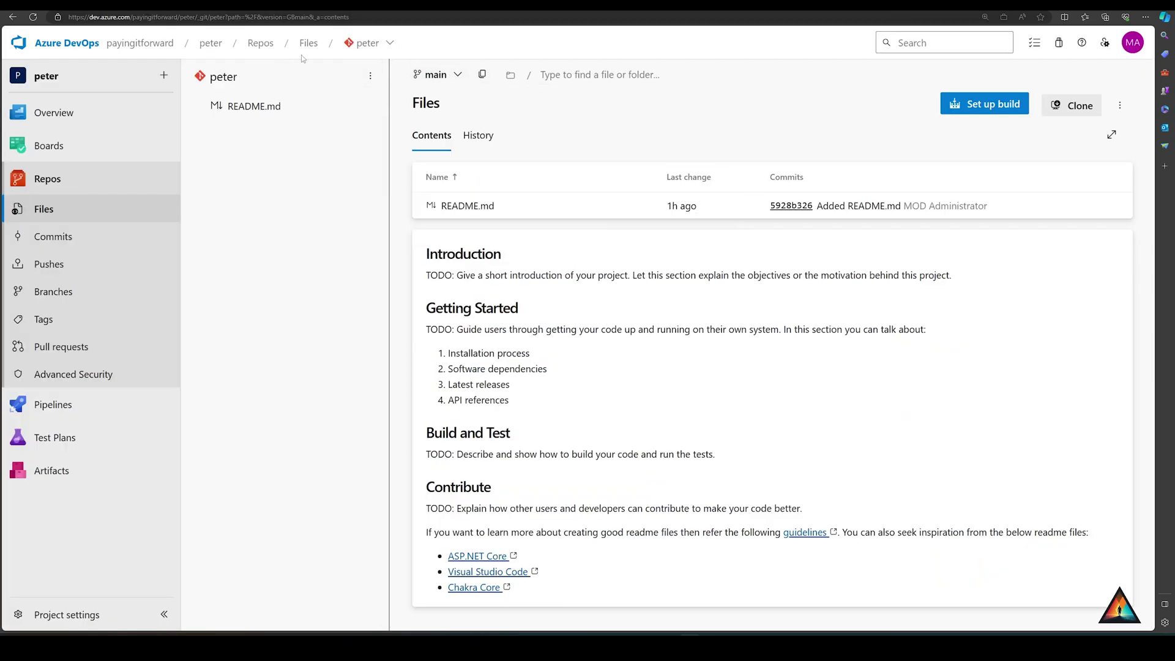
click(367, 43)
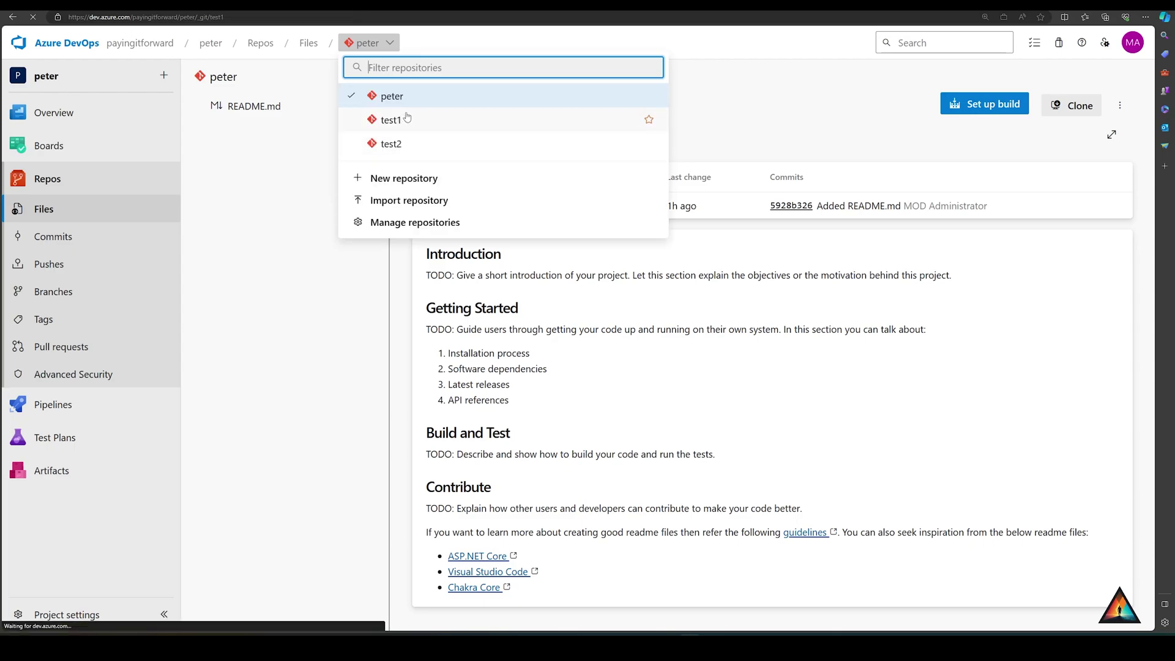
click(392, 120)
click(455, 74)
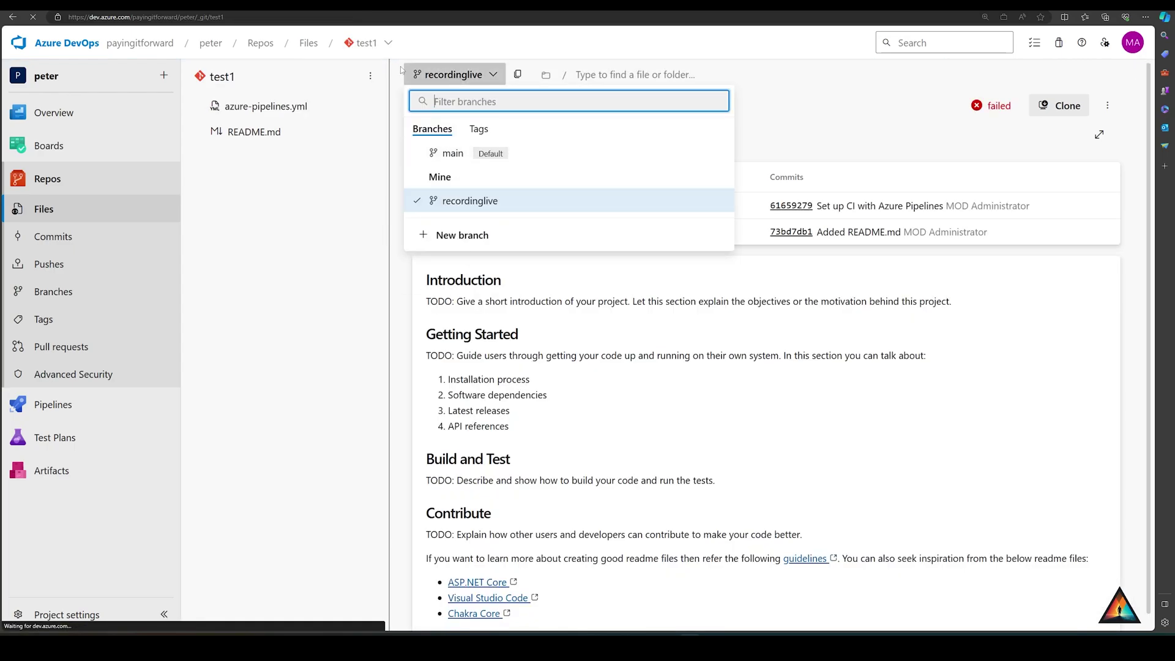
click(367, 43)
click(382, 144)
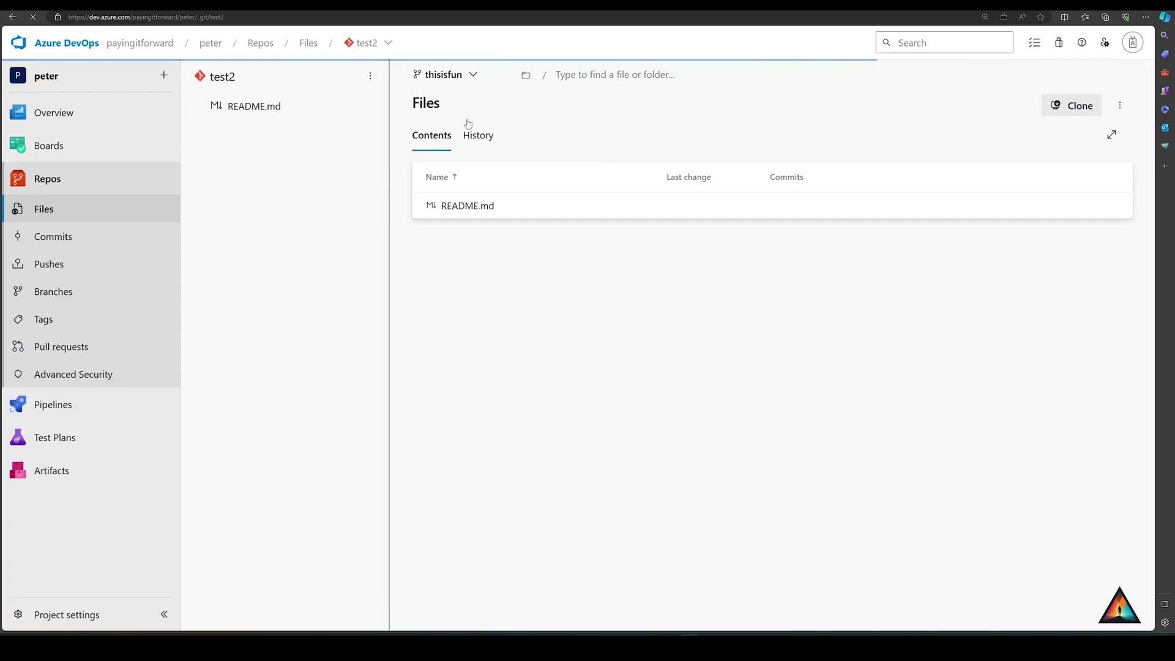
click(445, 74)
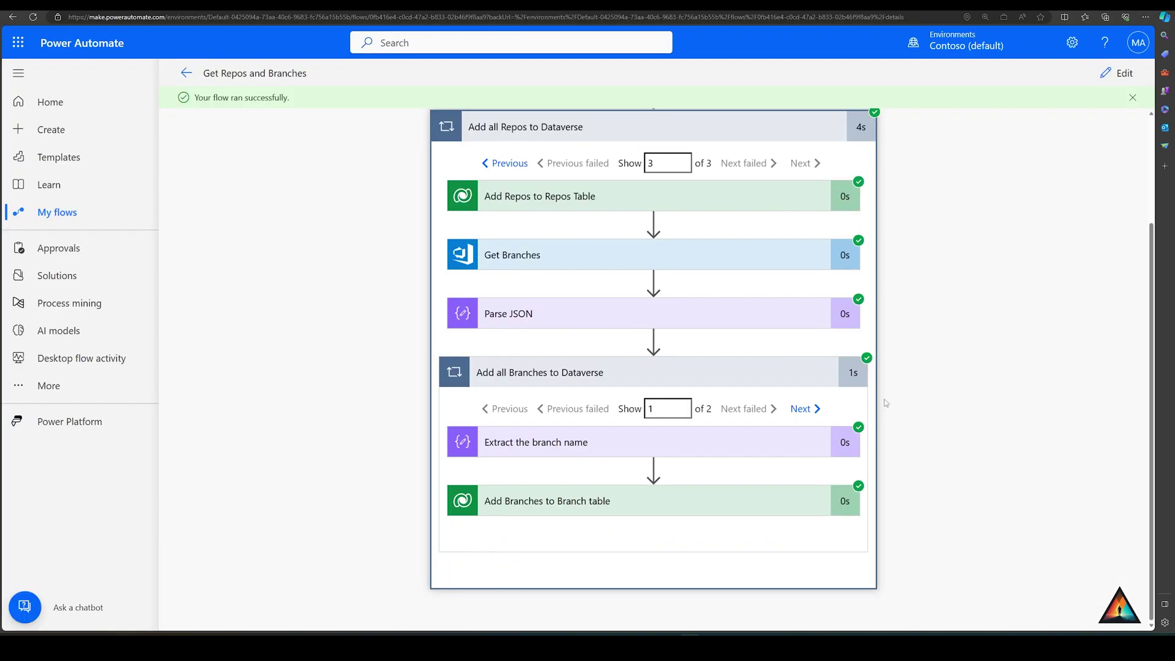
- Back in the flow run, inspect the Extract the branch name results for the third repository's first and second branches
click(630, 453)
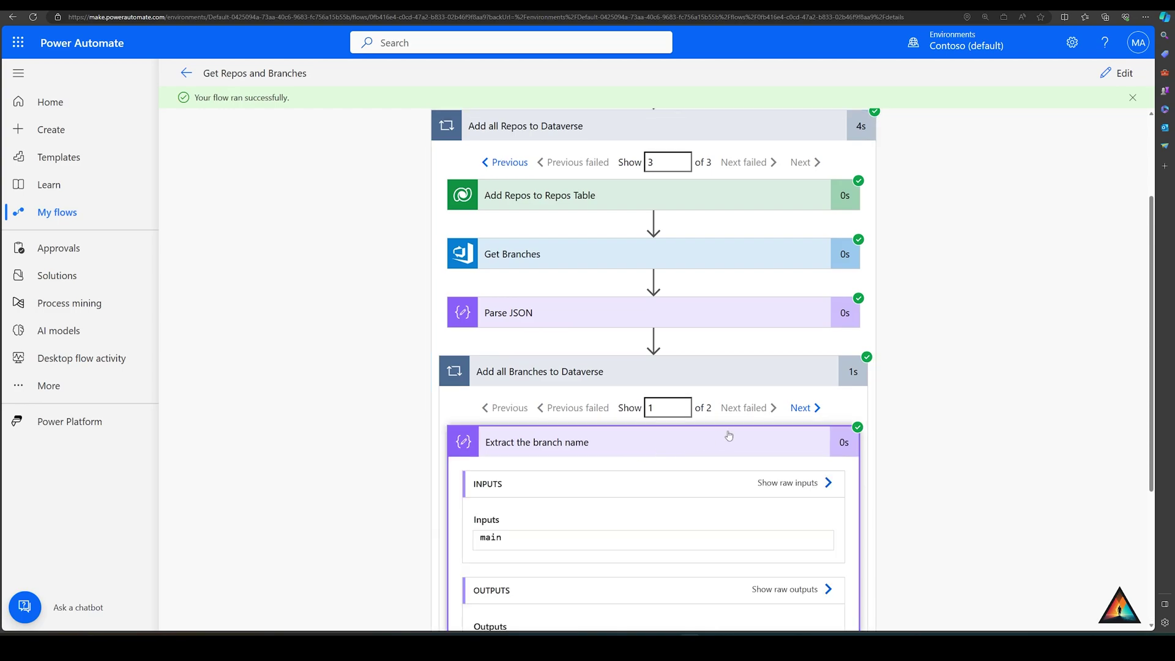
click(800, 408)
scroll(805, 453, down, 3)
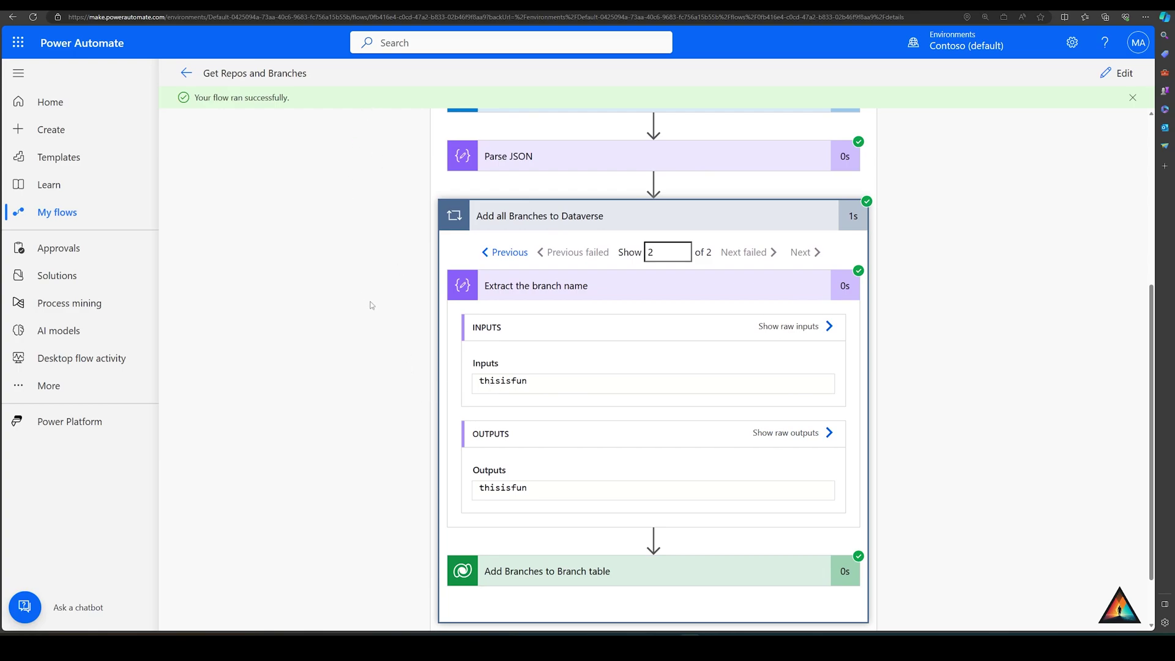
scroll(393, 398, up, 3)
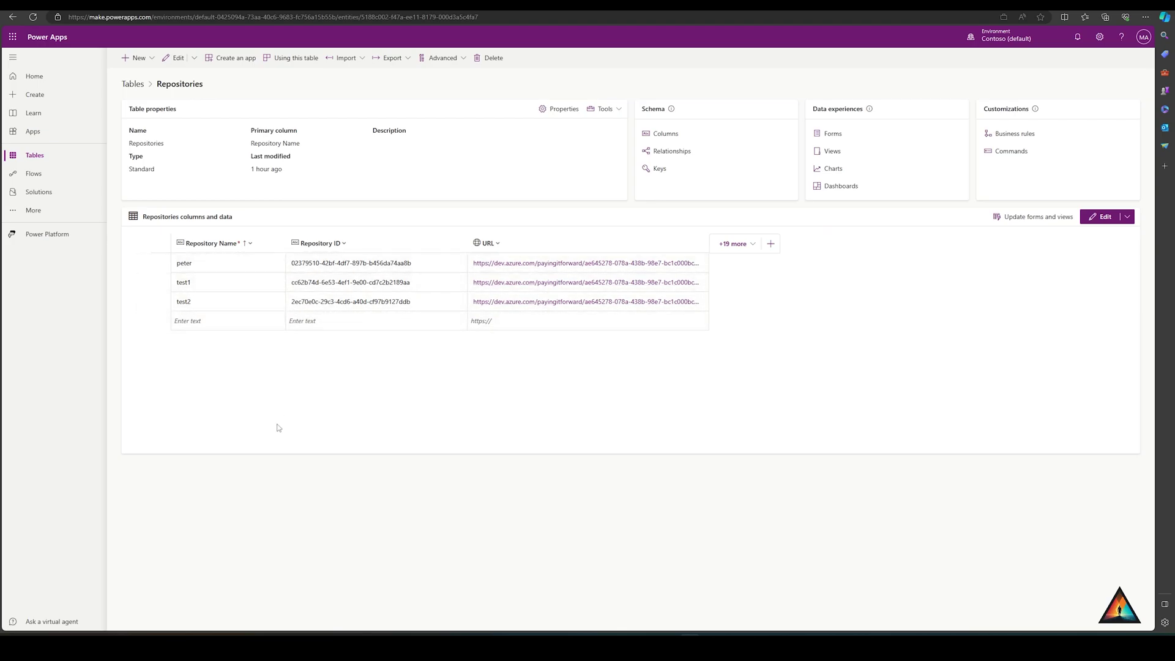
- In Power Apps, enlarge and review the Repositories table's data, then open the Branches table
key(ctrl+plus)
key(ctrl+plus)
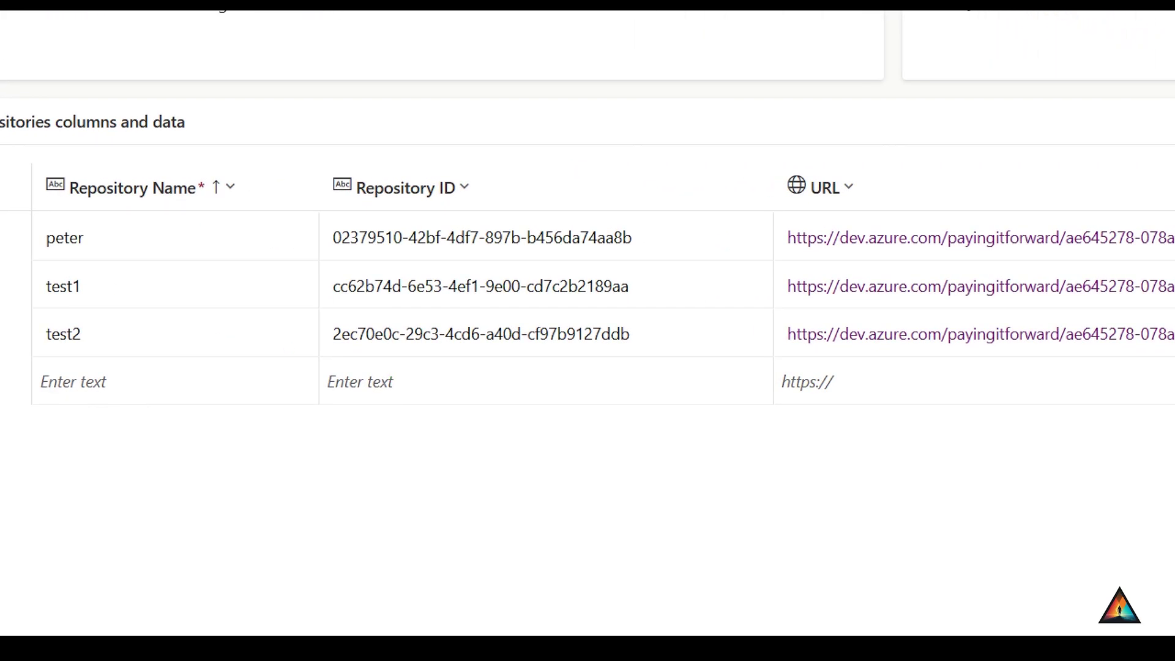
mouse_move(42, 177)
mouse_down()
mouse_move(58, 343)
mouse_move(190, 408)
mouse_up()
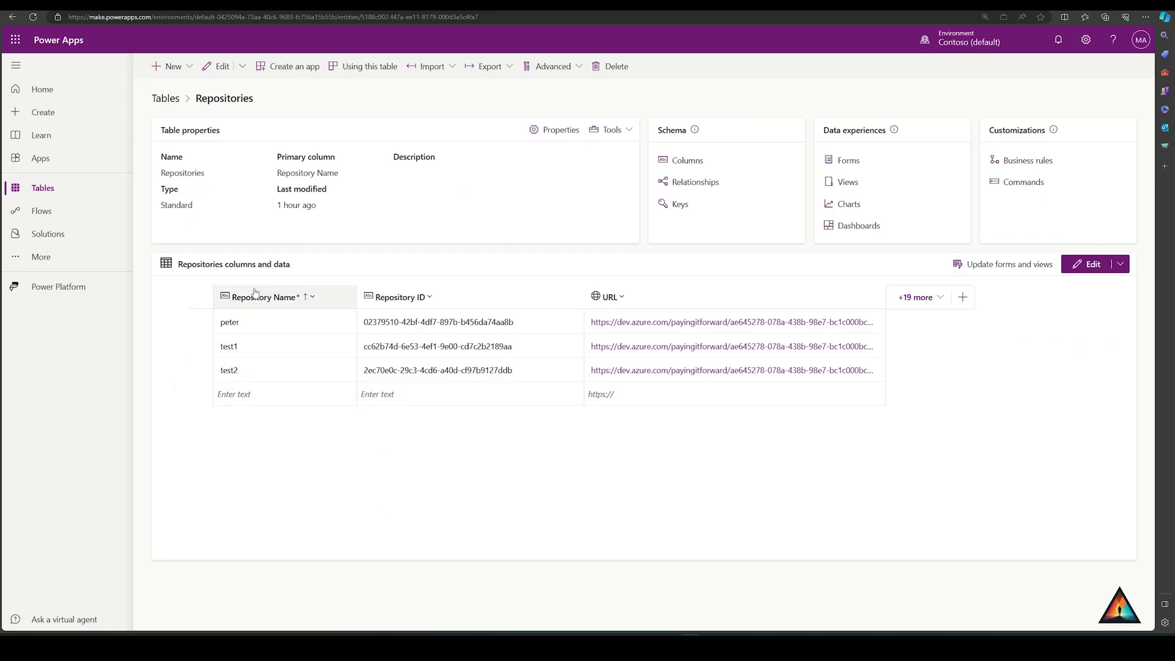
click(71, 197)
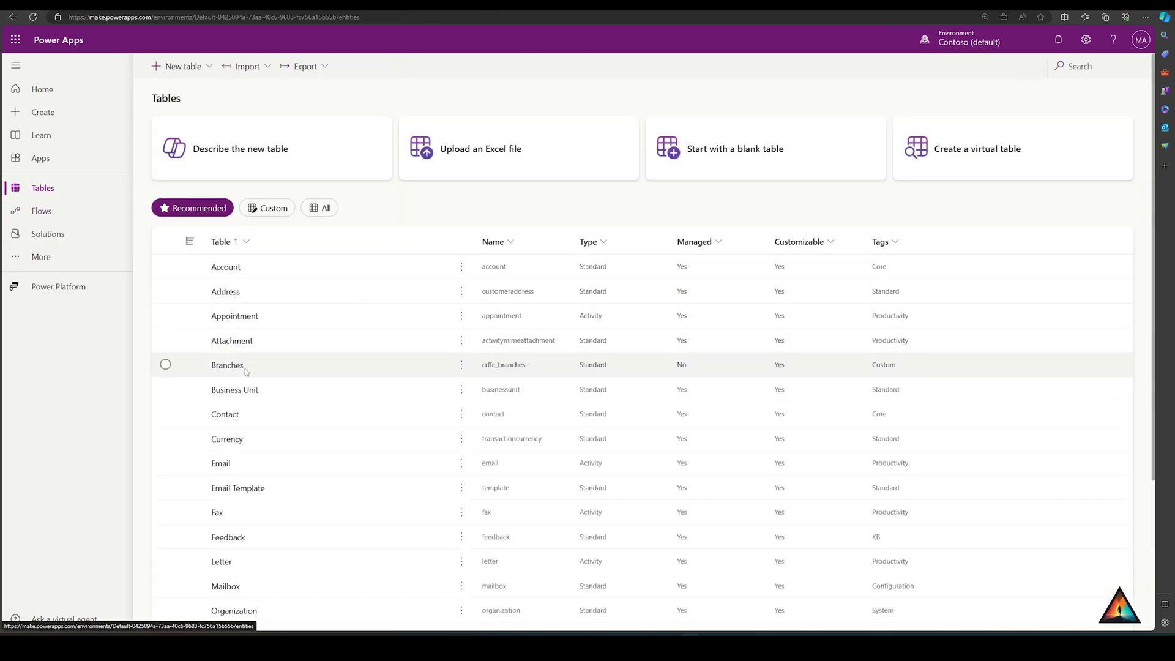
click(224, 368)
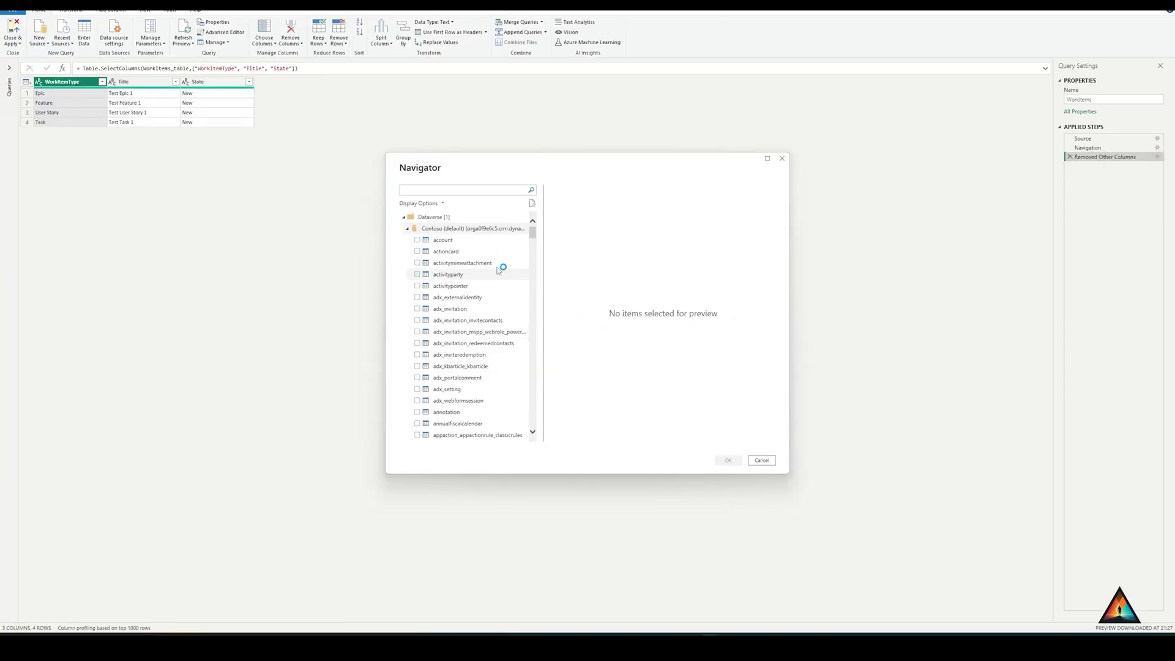
- In the Power BI query editor, find the repositories and branches tables in Dataverse and load crffc_repositories and crffc_branches
text(pos)
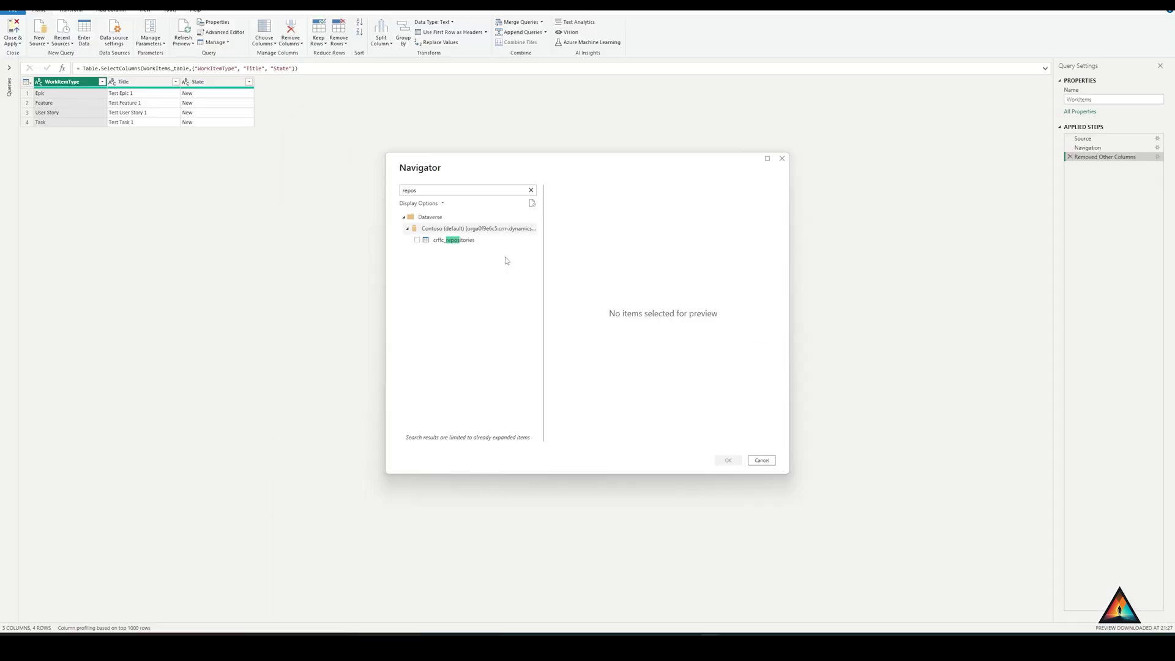
key(ctrl+a)
text(branche)
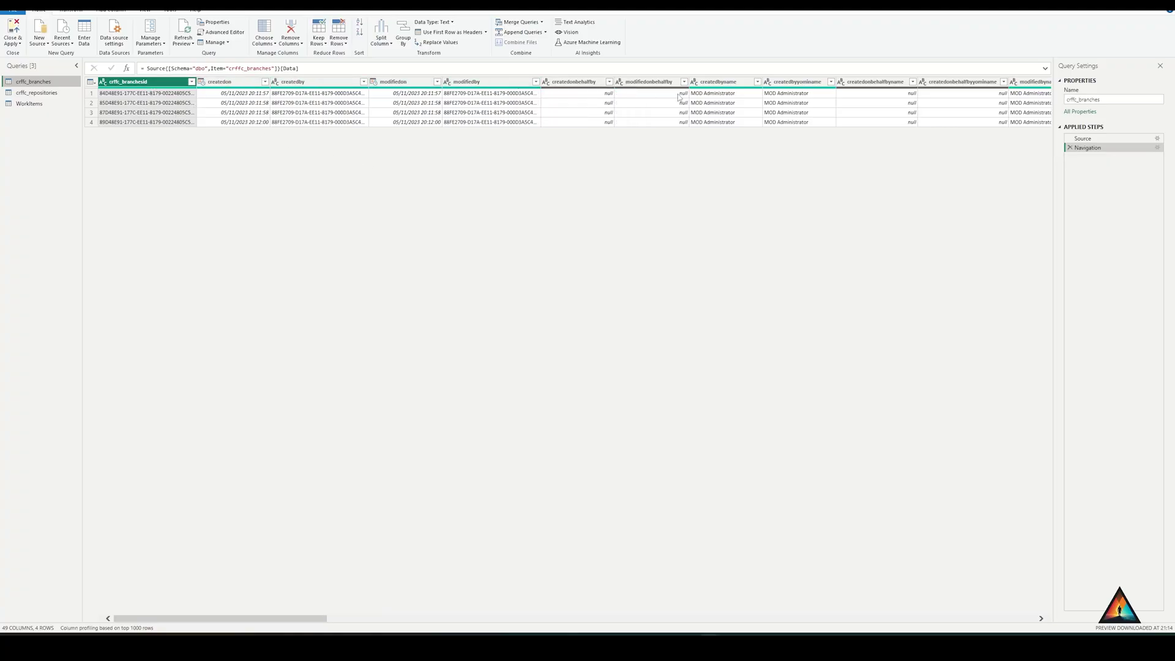
- Remove the columns from crffc_branchesid through utcconversiontimezonecode in the crffc_branches query
scroll(677, 96, right, 5)
scroll(623, 125, right, 6)
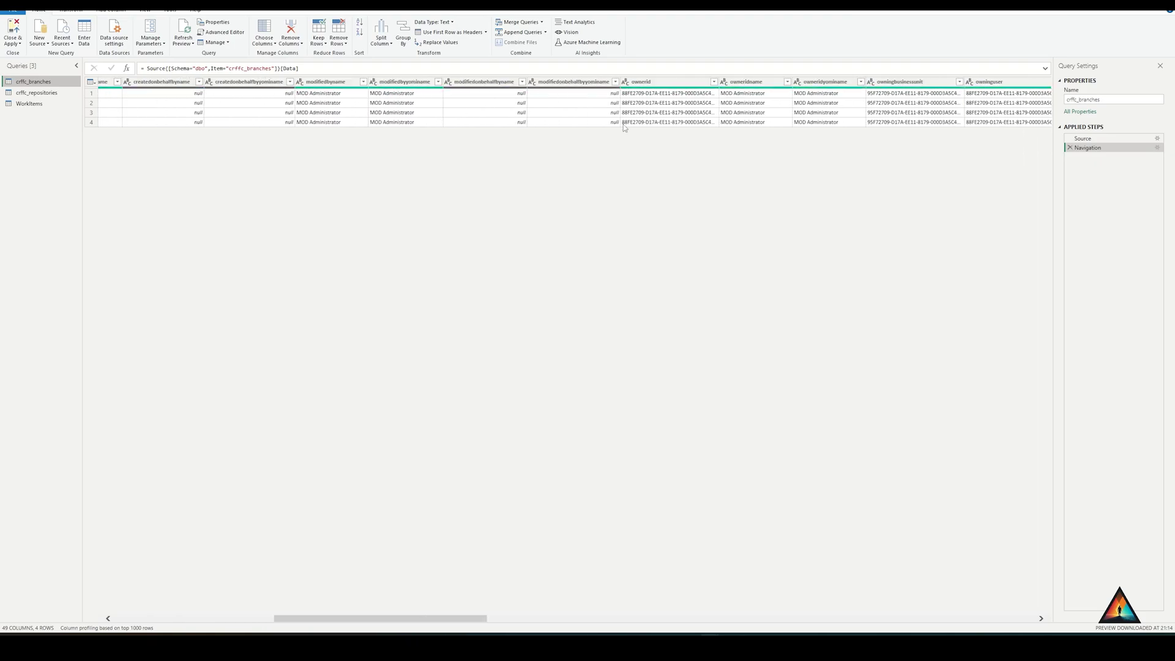
scroll(623, 123, right, 4)
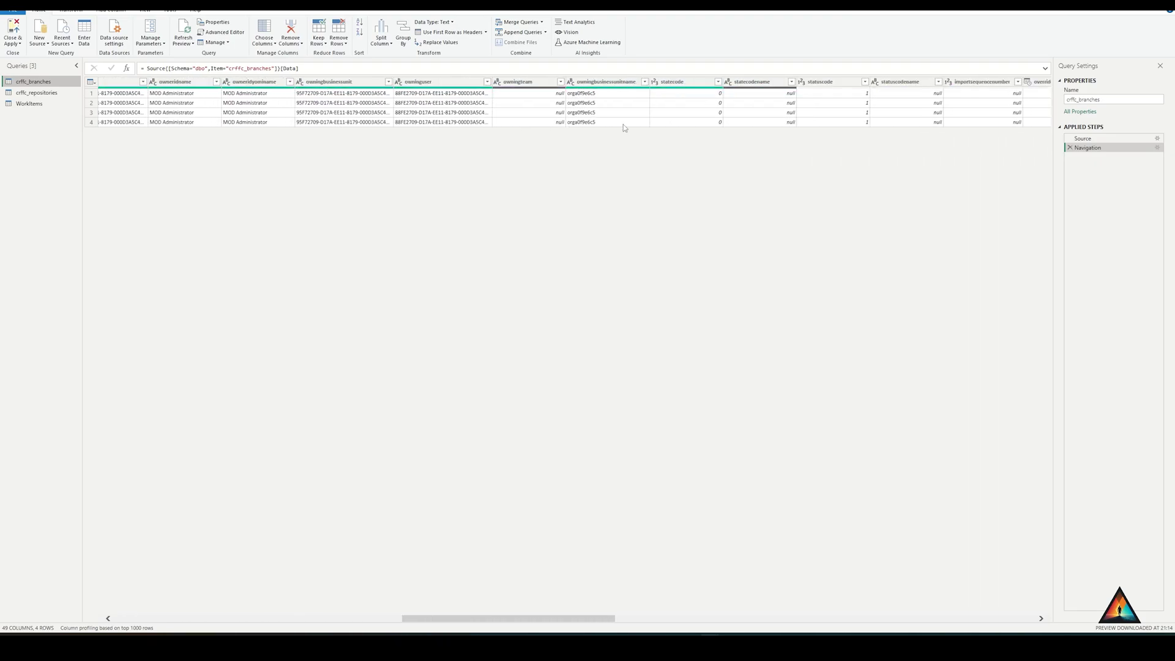
scroll(649, 123, right, 6)
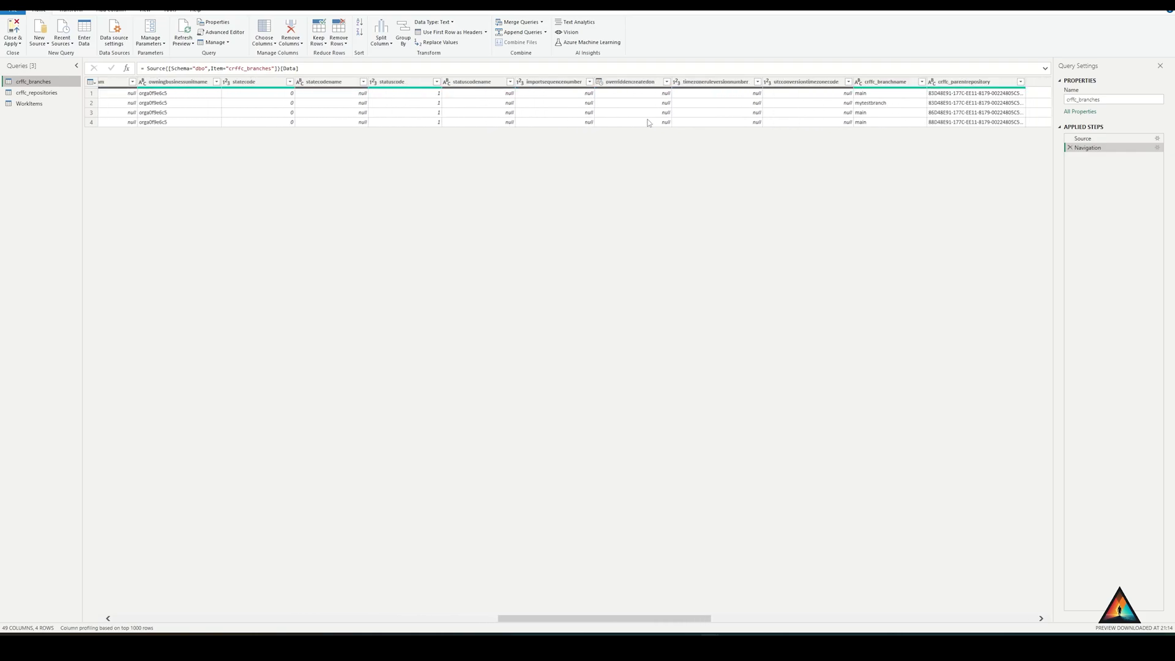
shift+click(661, 82)
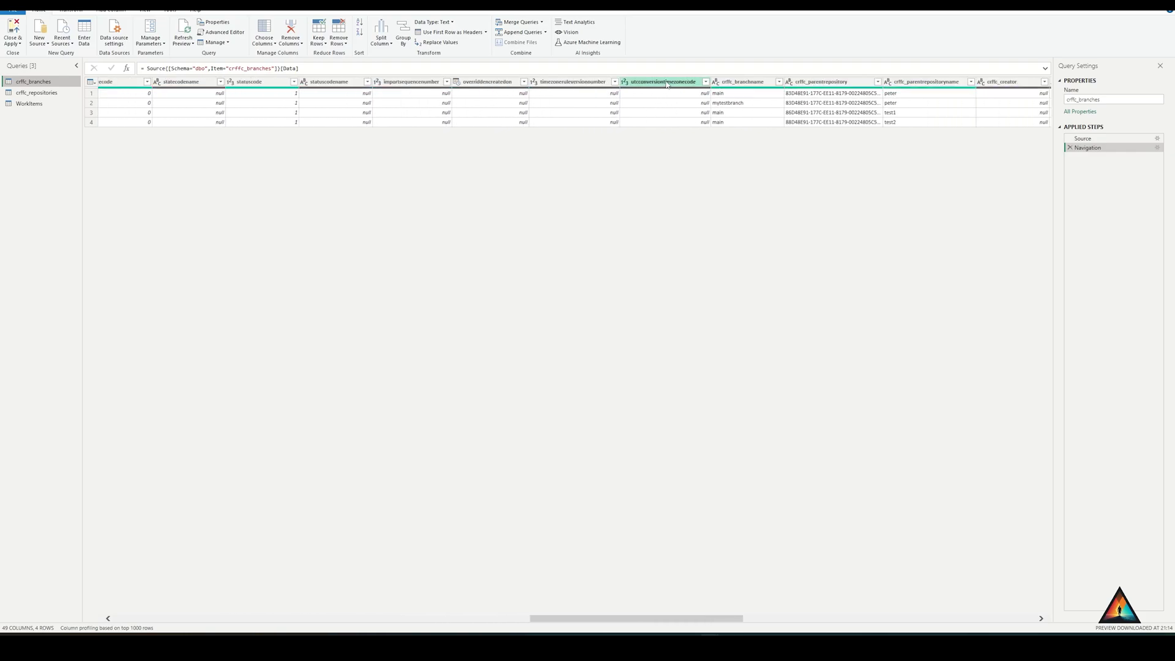
click(294, 43)
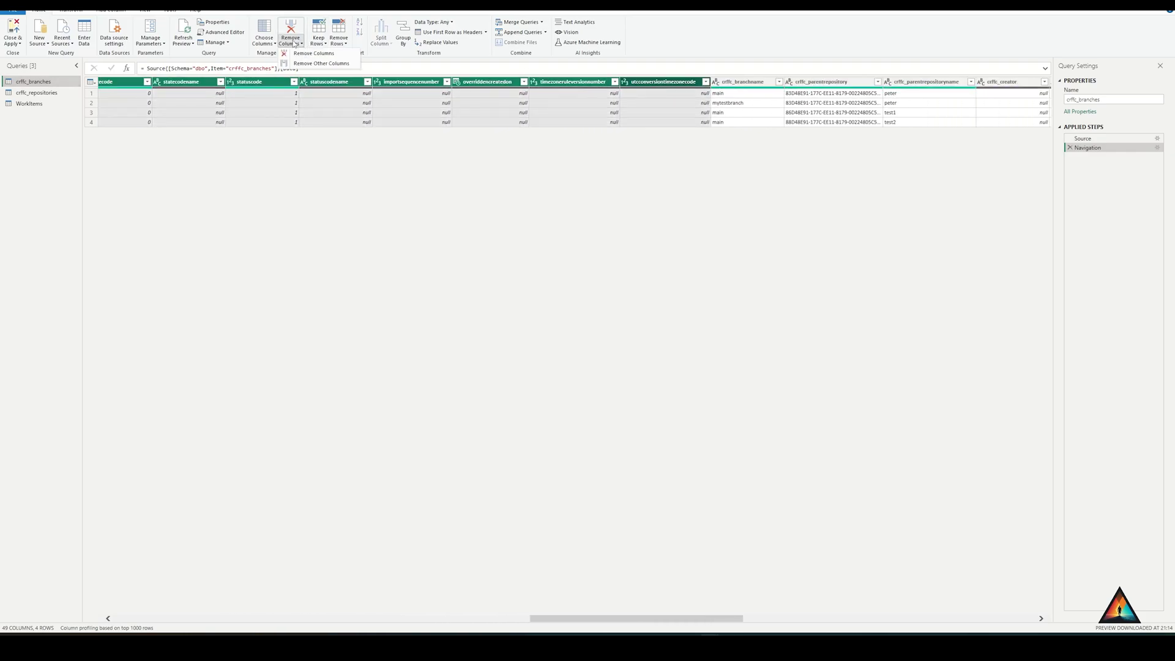
click(331, 53)
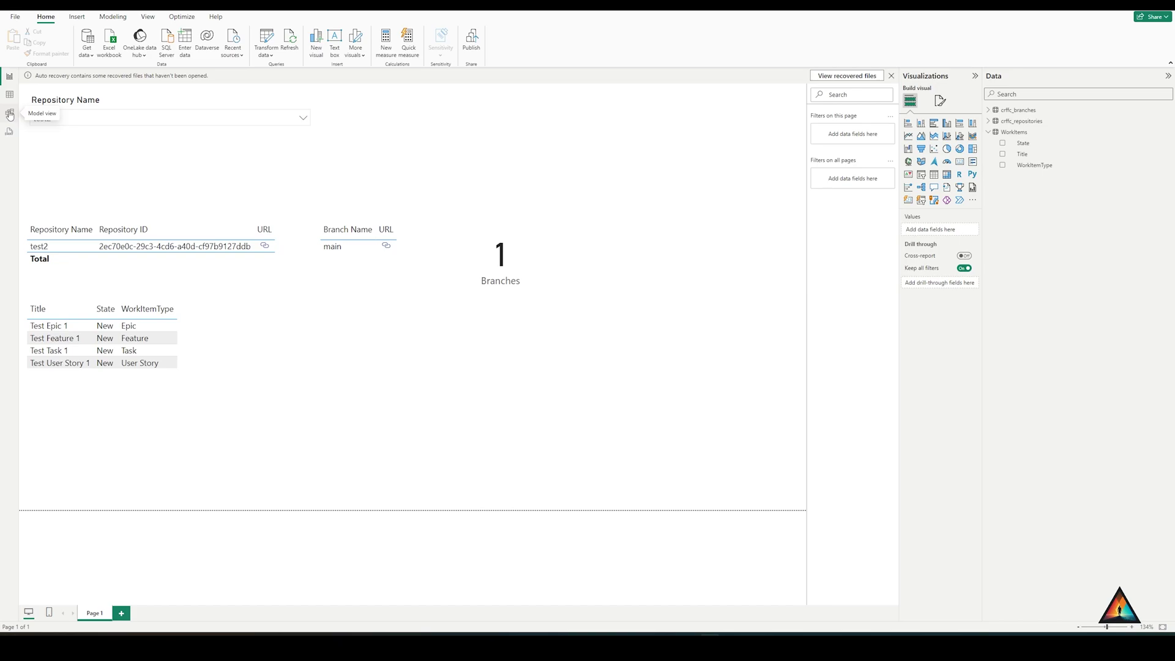
- Review the relationship between crffc_repositories and crffc_branches in the model, and inspect the report's Repository Name slicer and Branch Name table fields
click(10, 115)
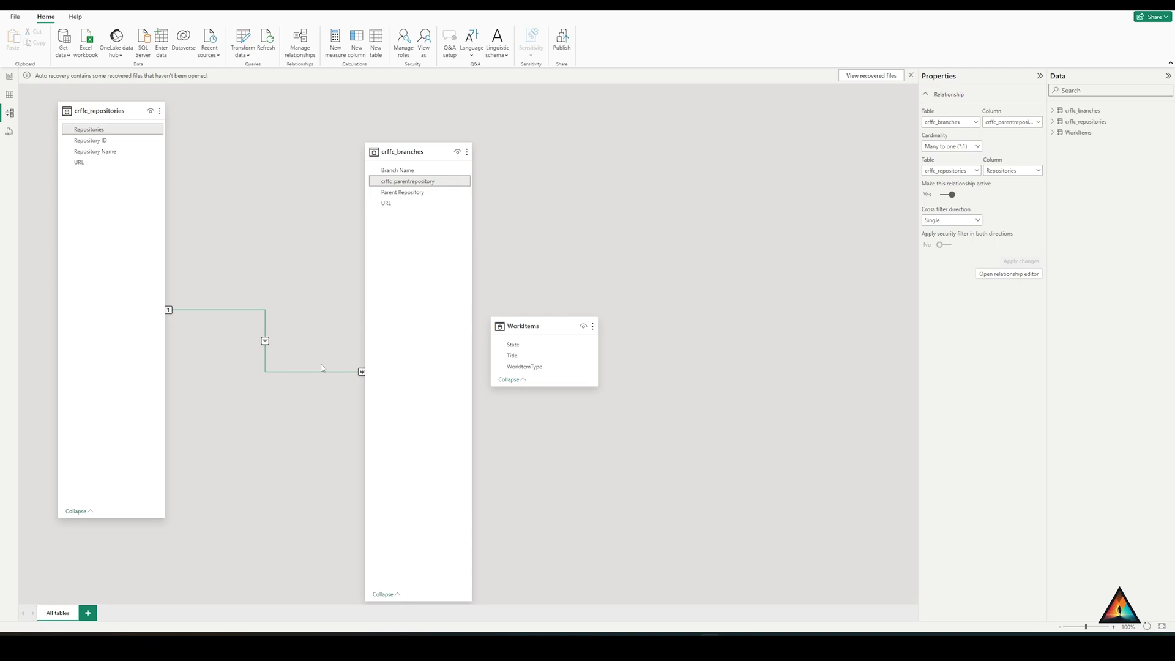
click(9, 76)
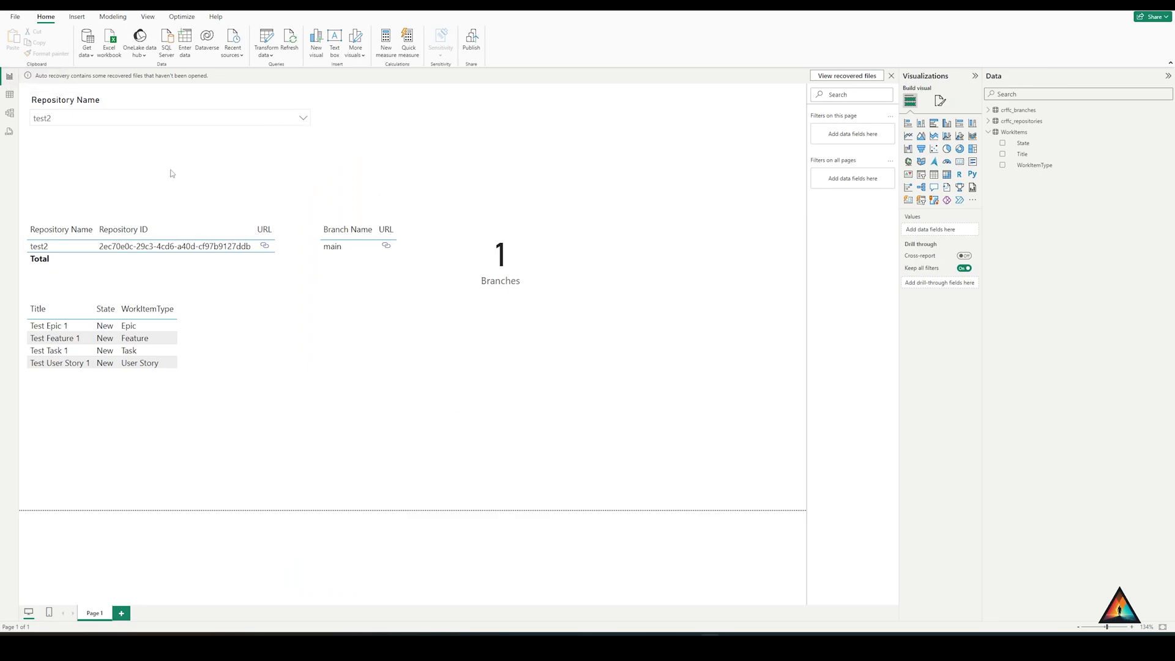
click(181, 110)
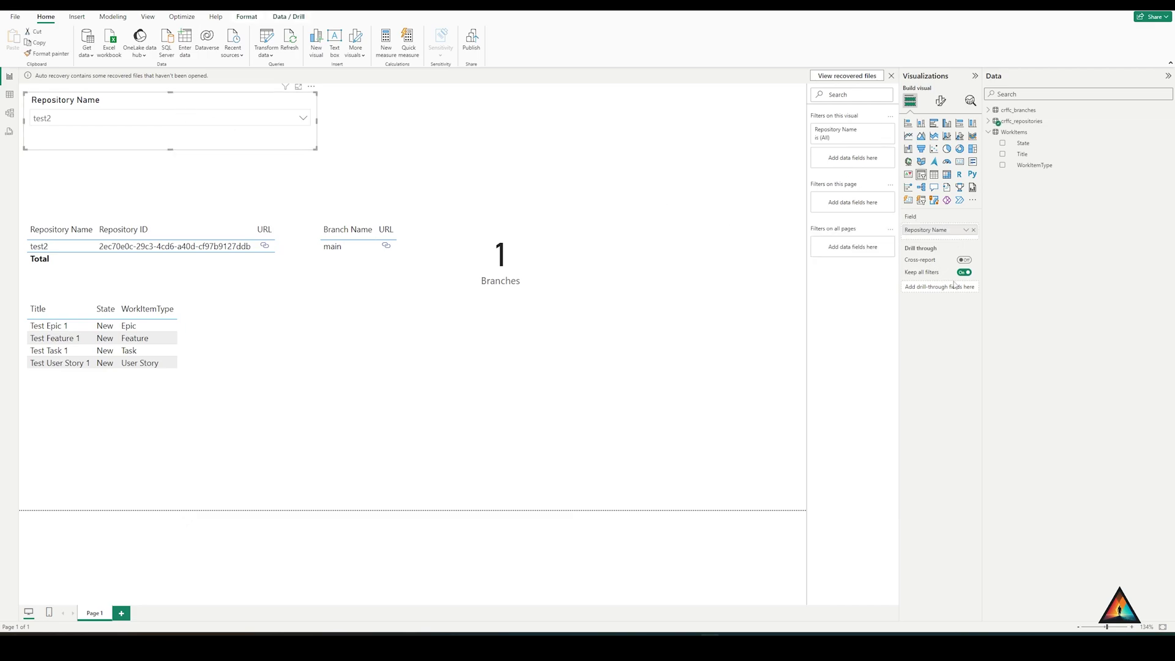
click(990, 133)
click(333, 276)
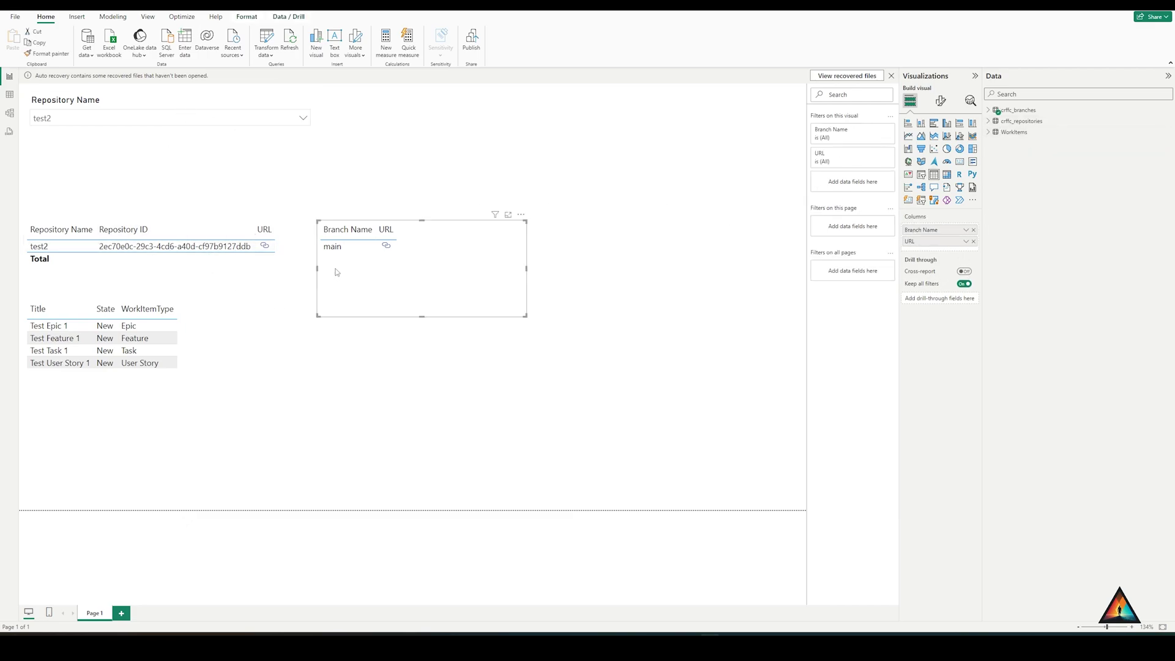
- Inspect the crffc_branches fields used by the branch table and refresh the report's data
click(988, 110)
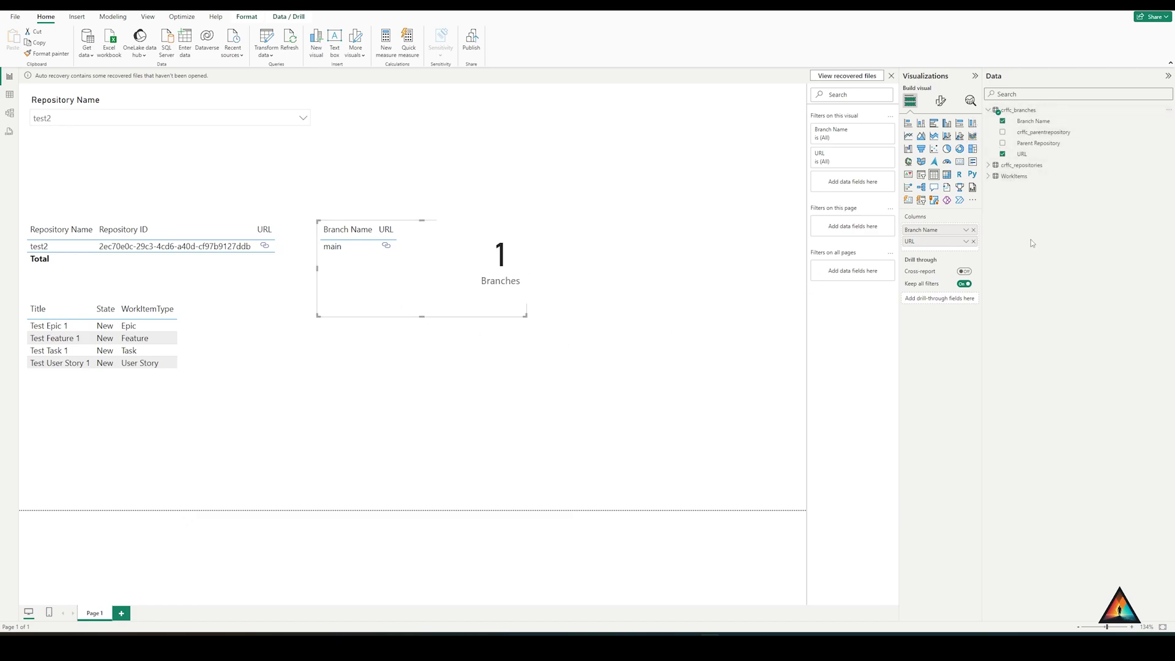
click(362, 375)
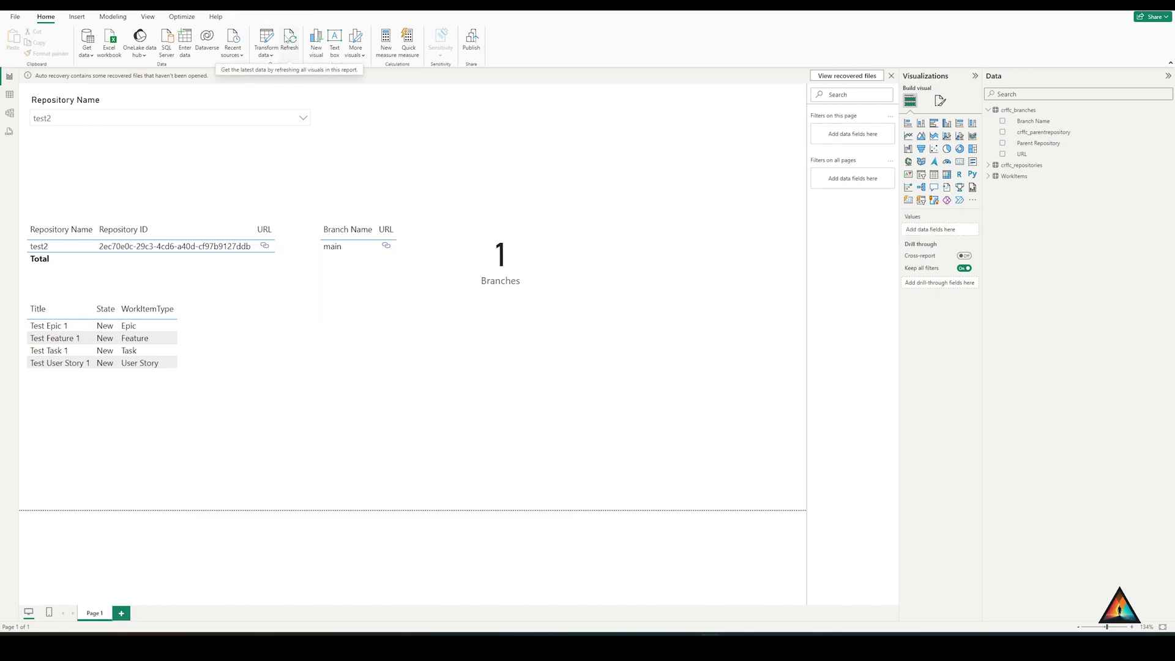
click(293, 49)
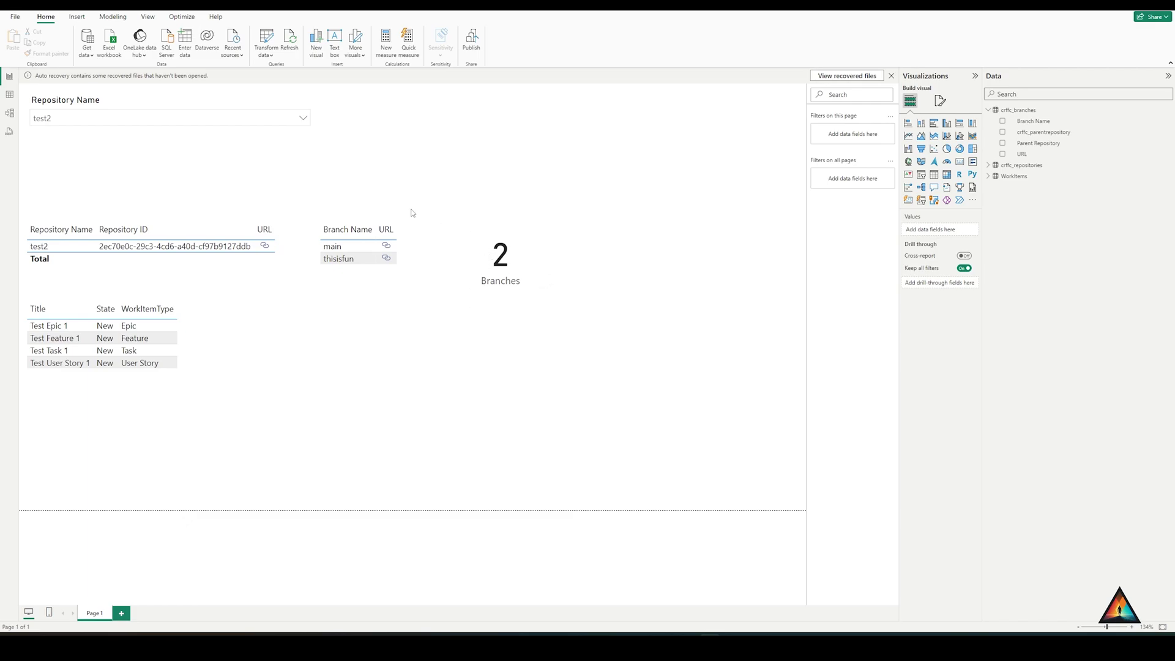
- Filter the report through the Repository Name slicer by test1, and switch the filter to the peter repository
click(275, 123)
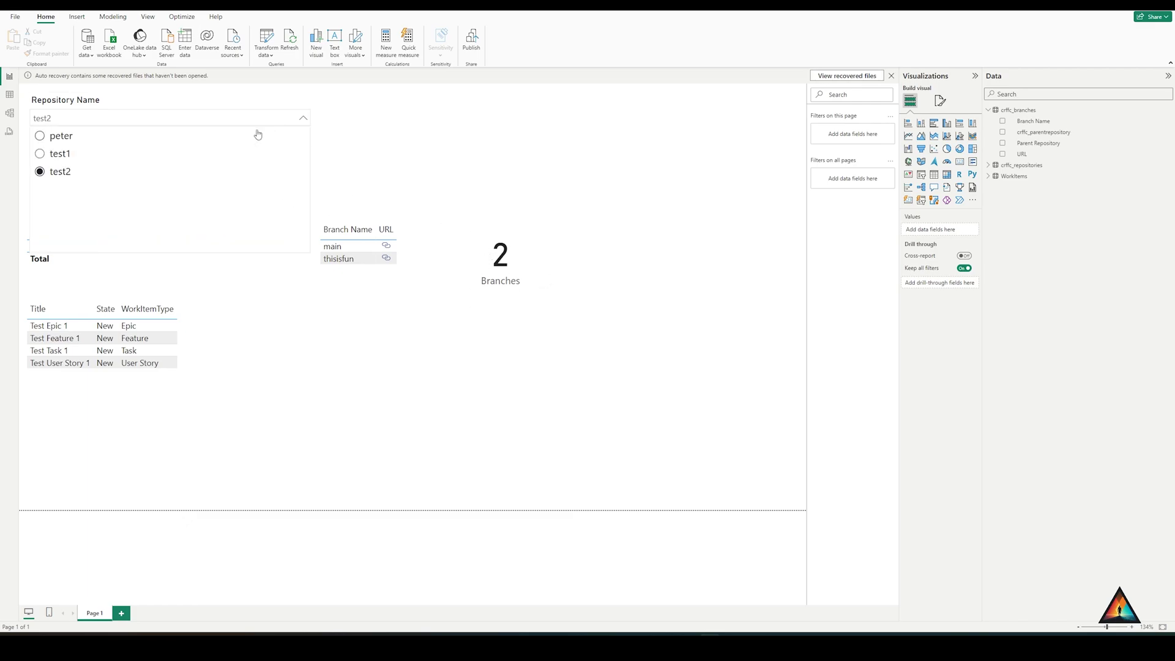
click(55, 155)
click(185, 117)
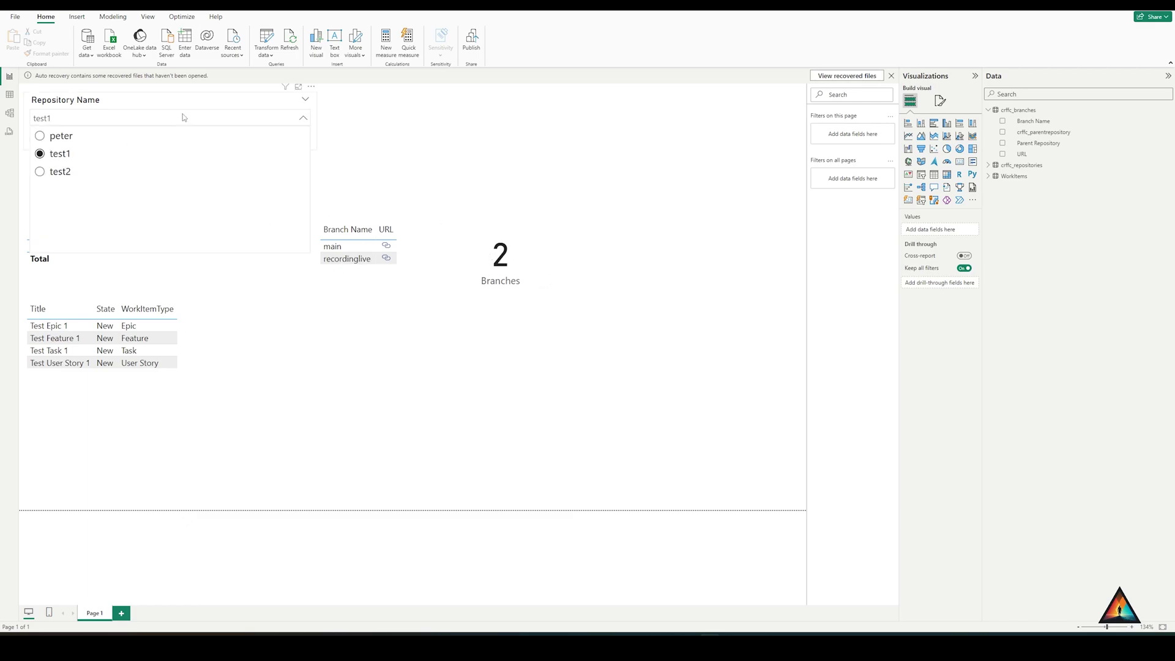
click(67, 136)
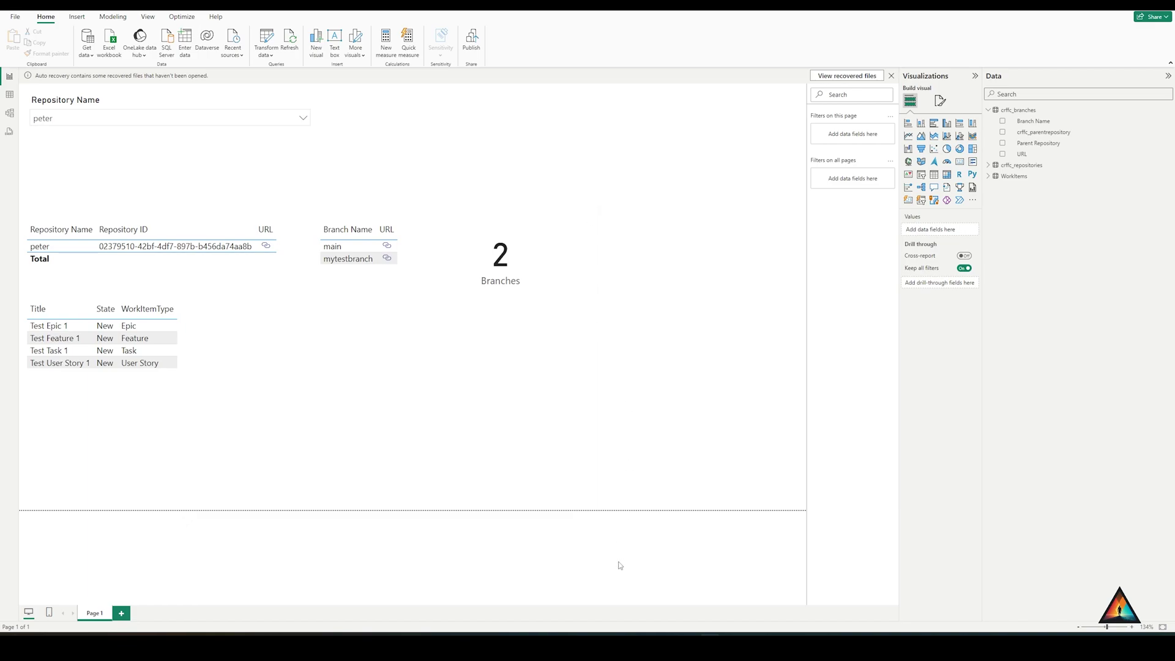
- Review the Azure DevOps Release Management API overview and the Get Repos and Branches flow in the browser, and return to the Power BI report
click(628, 648)
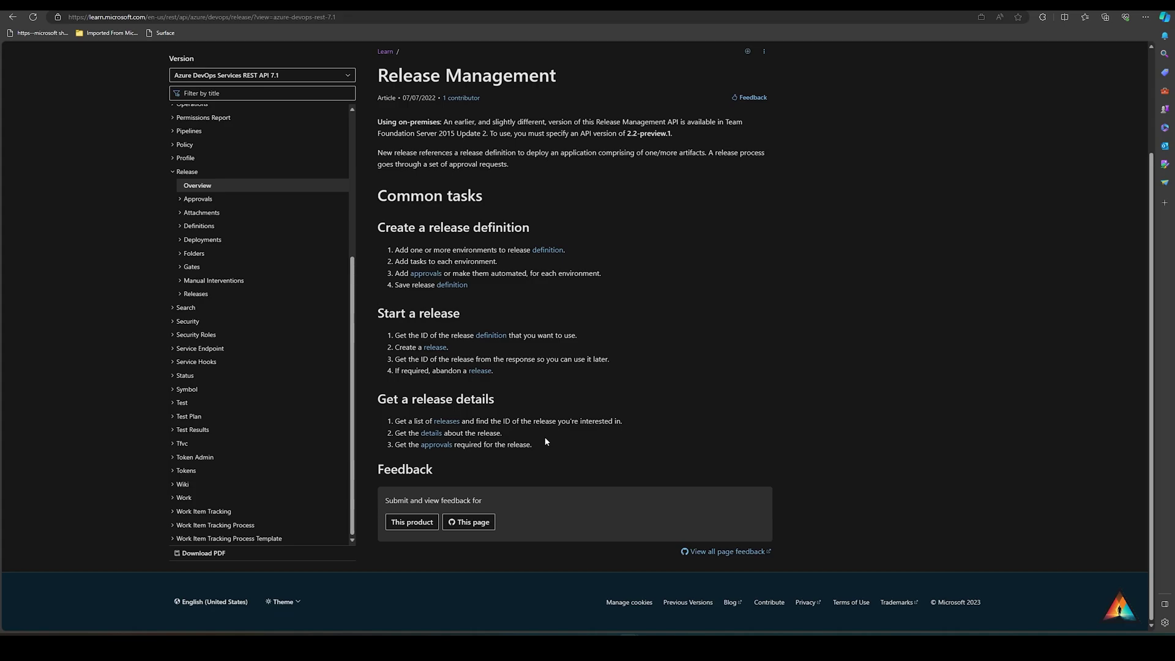
mouse_move(750, 648)
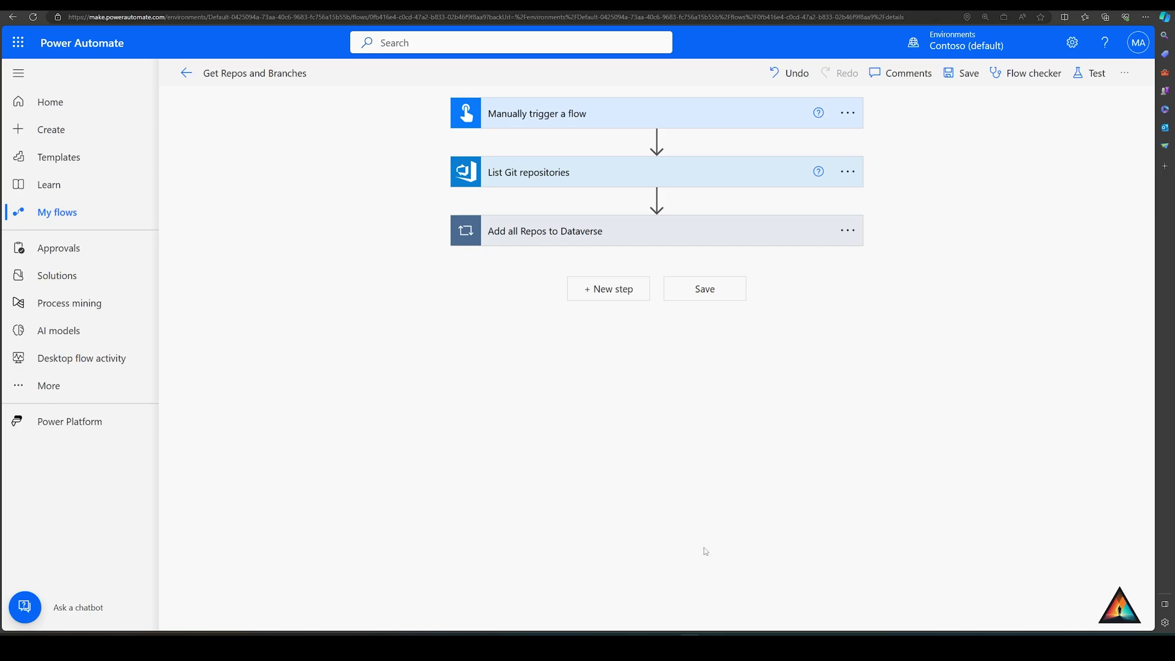
click(704, 609)
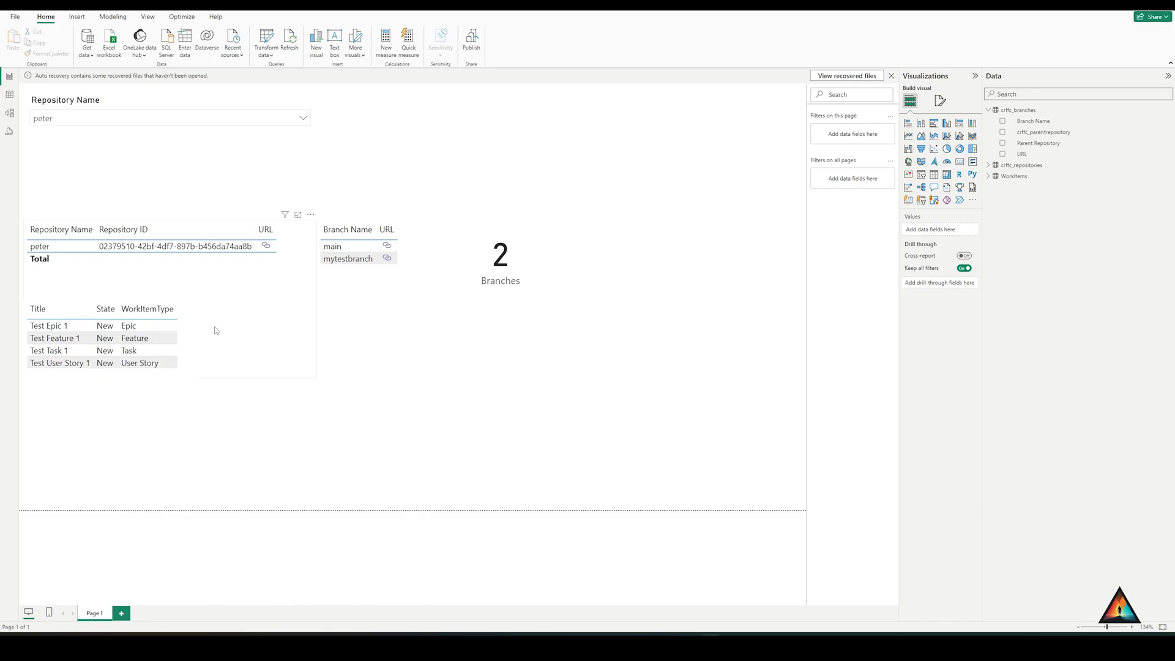
click(231, 361)
click(181, 397)
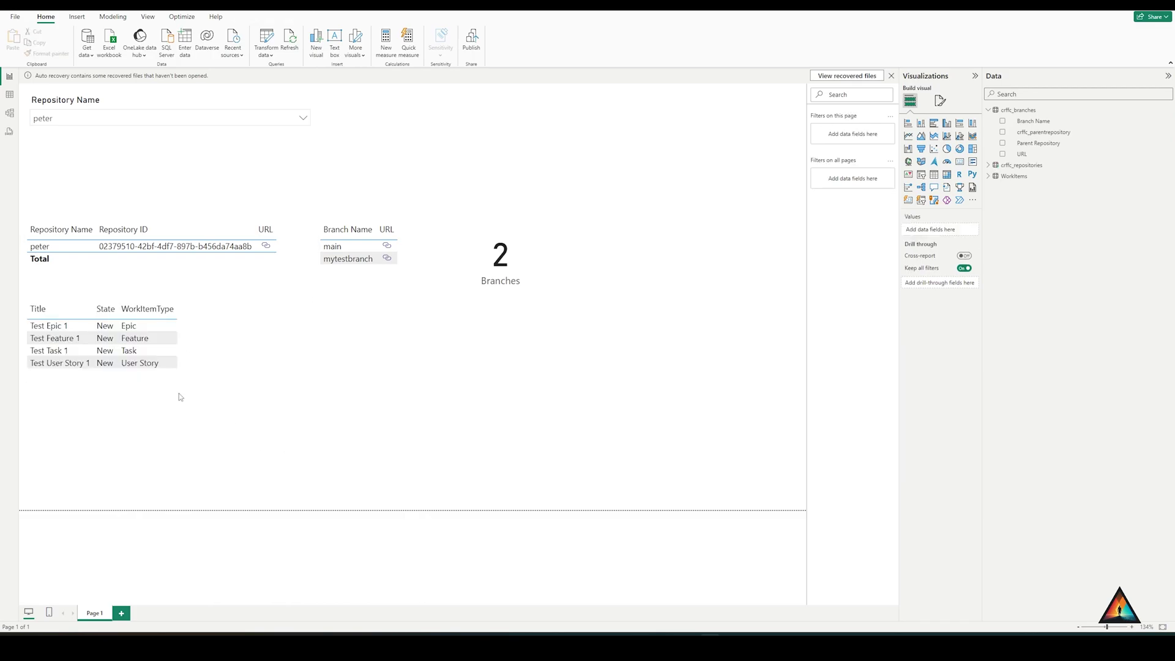